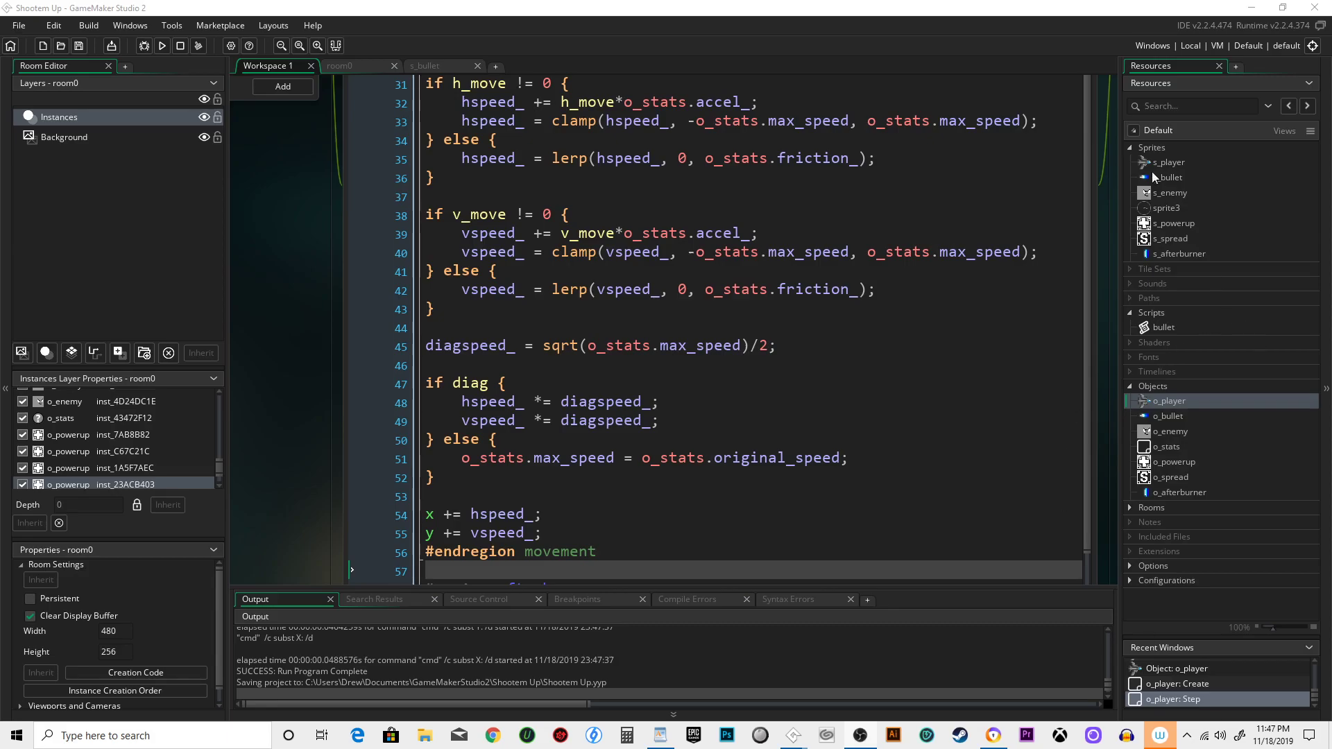
# Delete the unused sprite3, then move s_afterburner directly below s_player.
pyautogui.click(1159, 164)
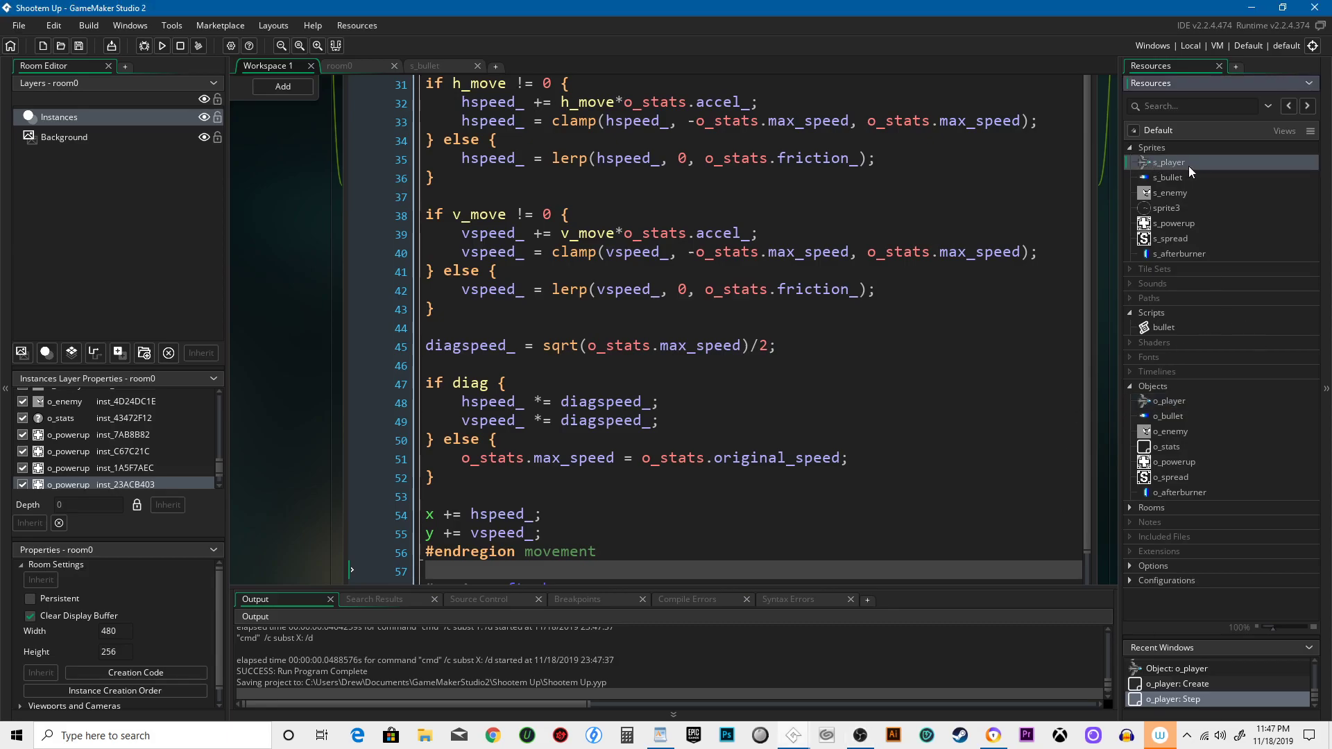
pyautogui.click(1164, 208)
pyautogui.rightClick(1165, 209)
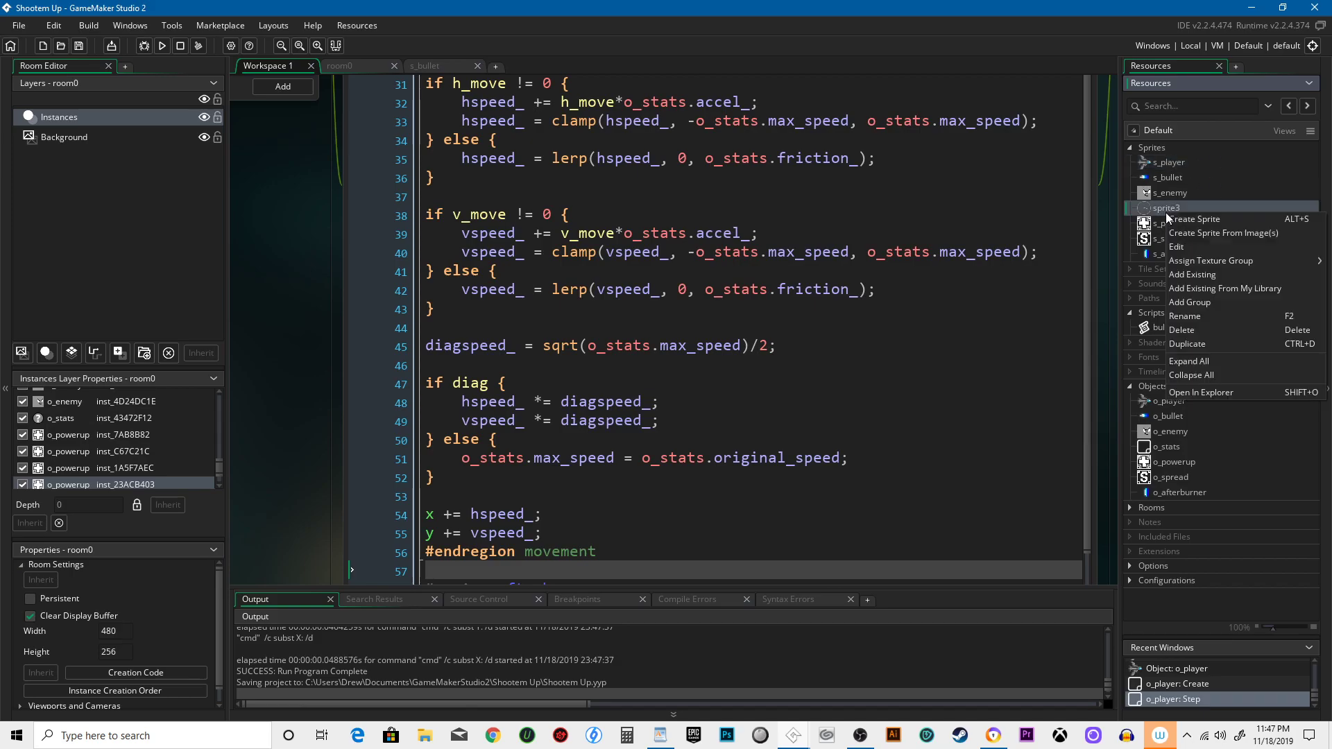
pyautogui.click(1211, 327)
pyautogui.click(722, 391)
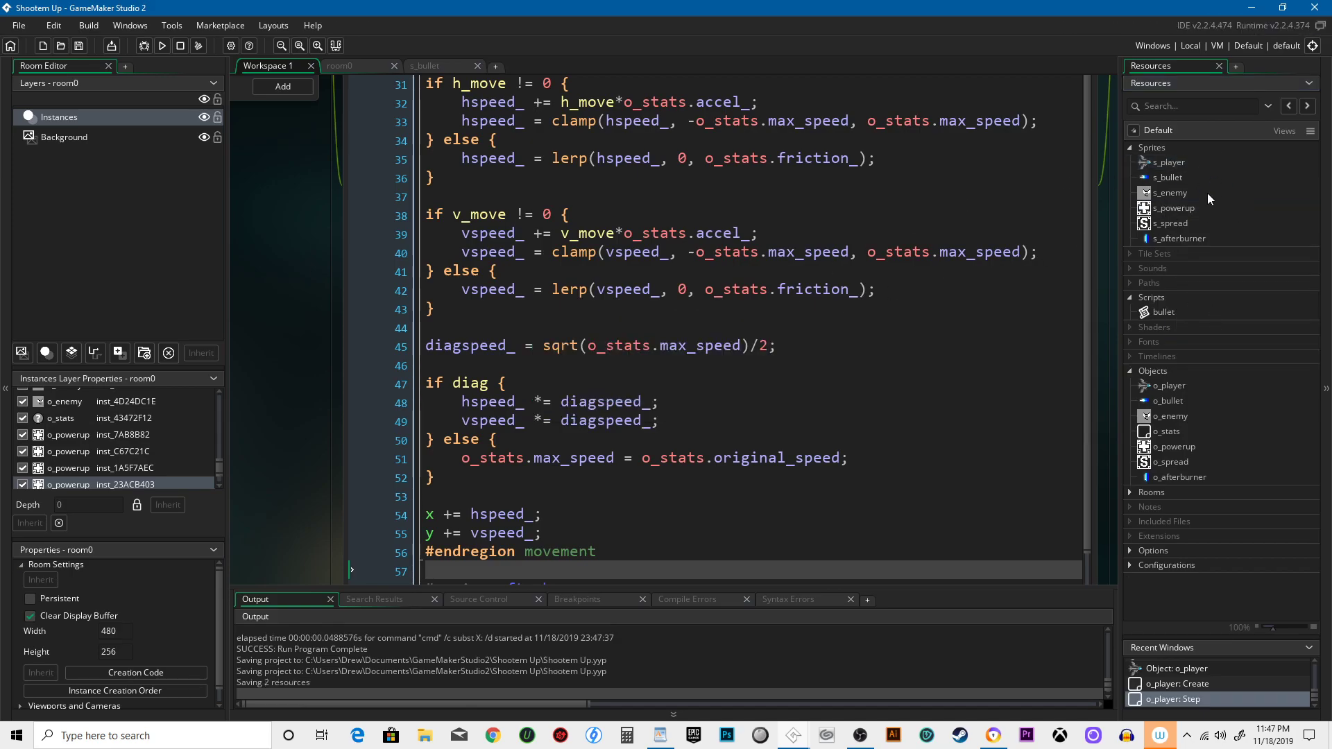
pyautogui.moveTo(1176, 244); pyautogui.dragTo(1175, 177)
# Create a new sprite group named Player.
pyautogui.rightClick(1163, 161)
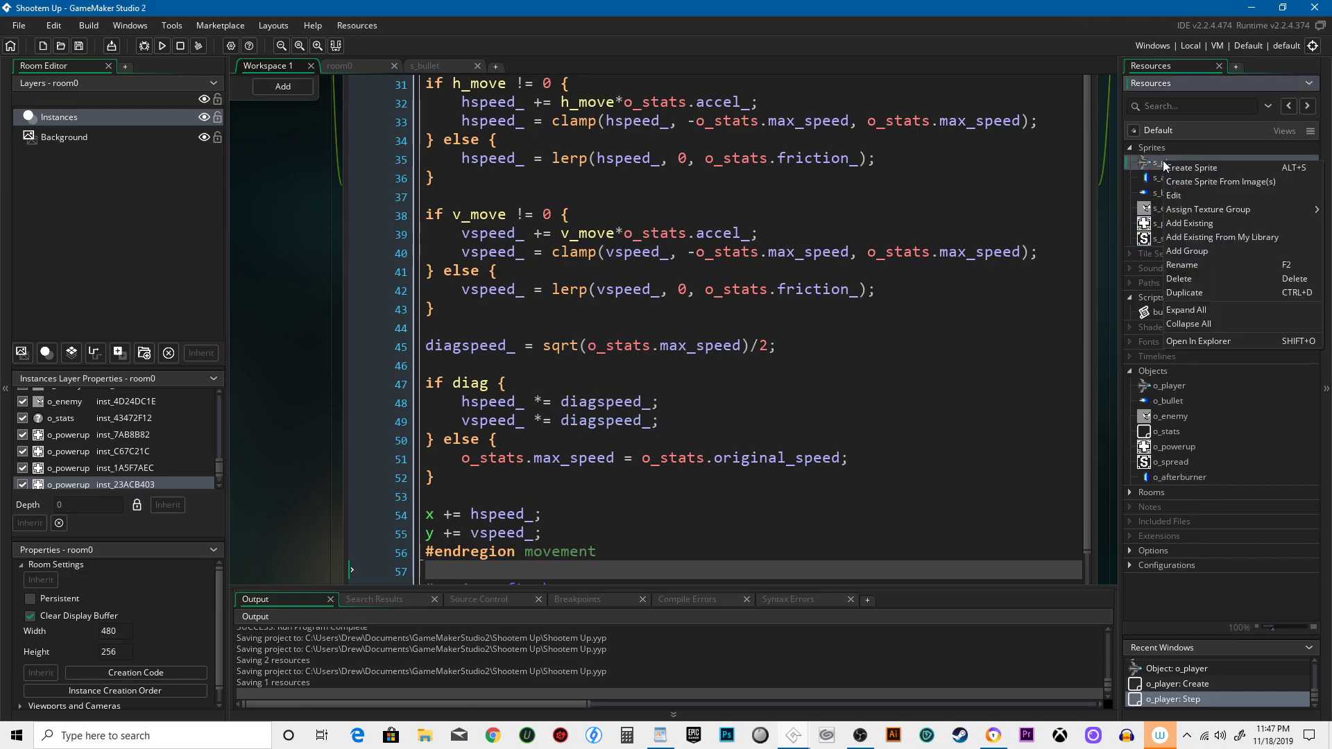
pyautogui.click(1208, 249)
pyautogui.write('Playe')
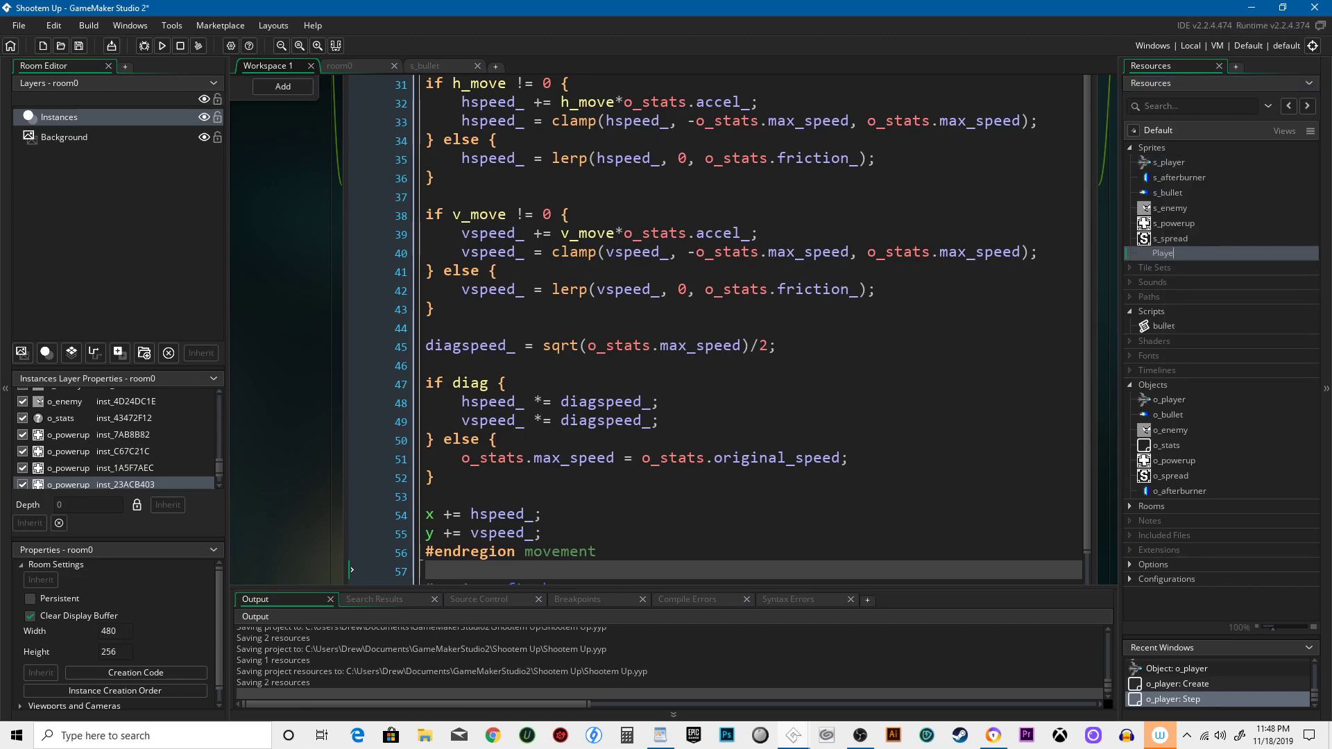
pyautogui.write('r')
pyautogui.press('Return')
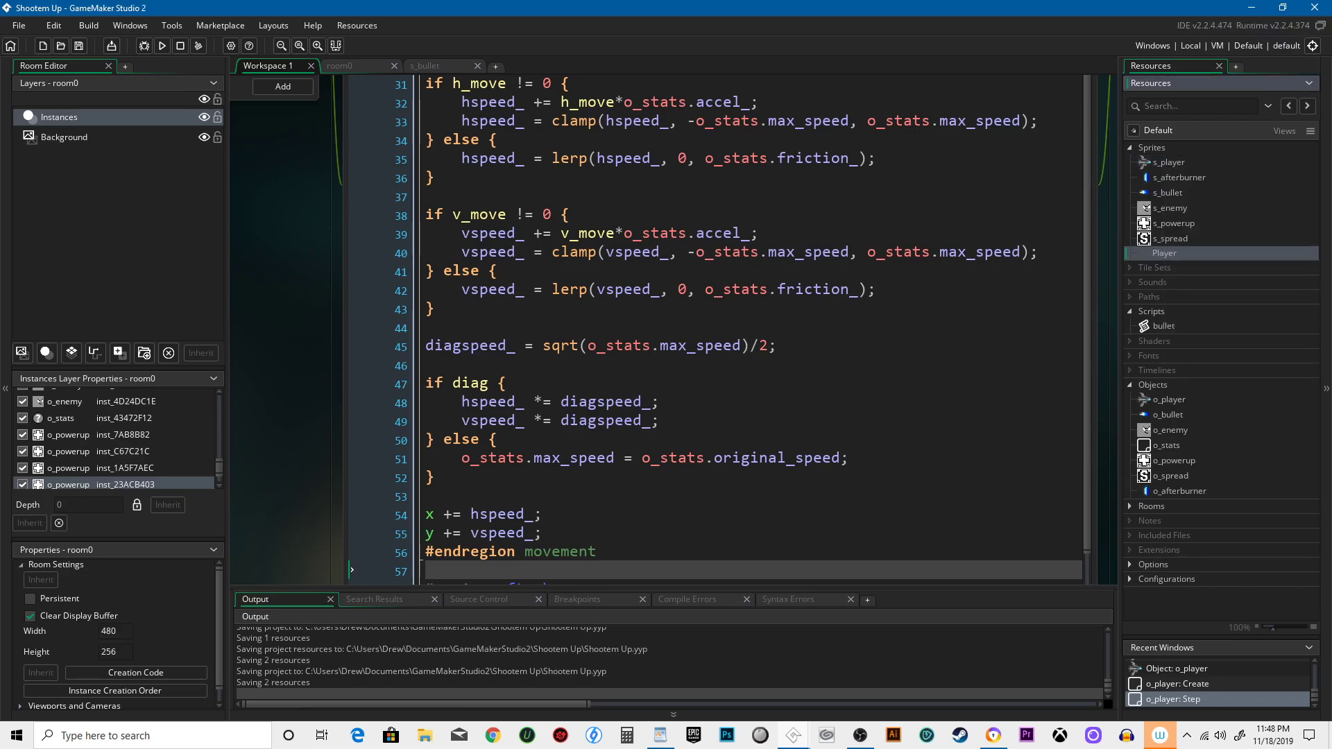
# Move s_player, s_afterburner and s_bullet into Player and place the group at the top of Sprites.
pyautogui.click(1167, 166)
pyautogui.keyDown('shift'); pyautogui.click(1171, 198); pyautogui.keyUp('shift')
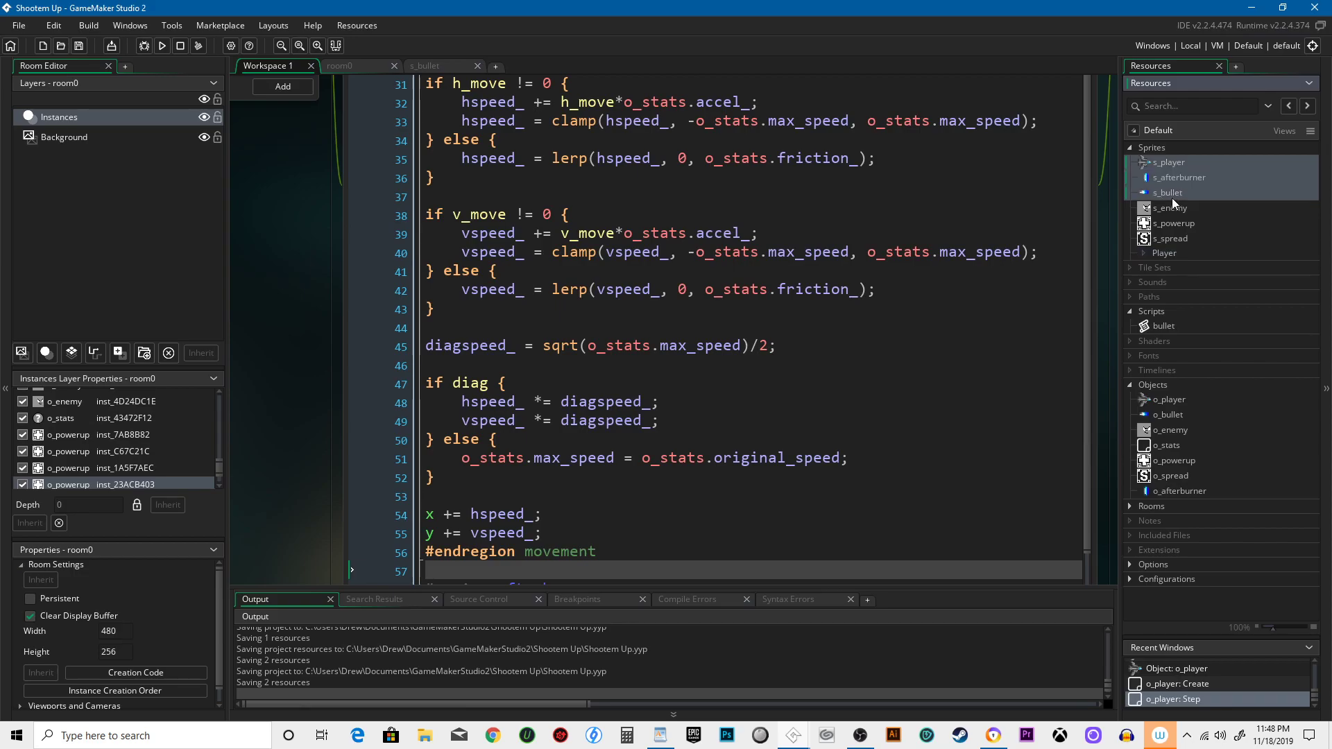
pyautogui.click(1169, 161)
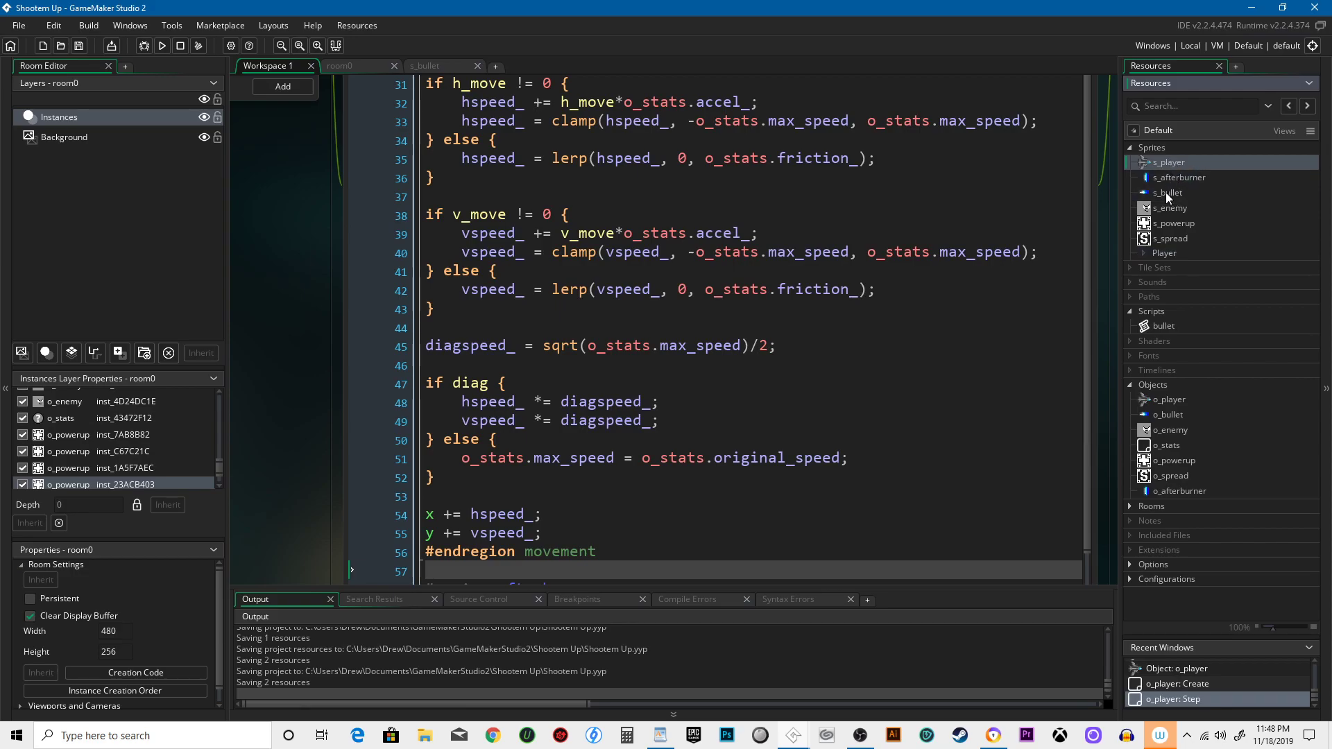
pyautogui.keyDown('shift'); pyautogui.click(1165, 193); pyautogui.keyUp('shift')
pyautogui.moveTo(1177, 165); pyautogui.dragTo(1203, 251)
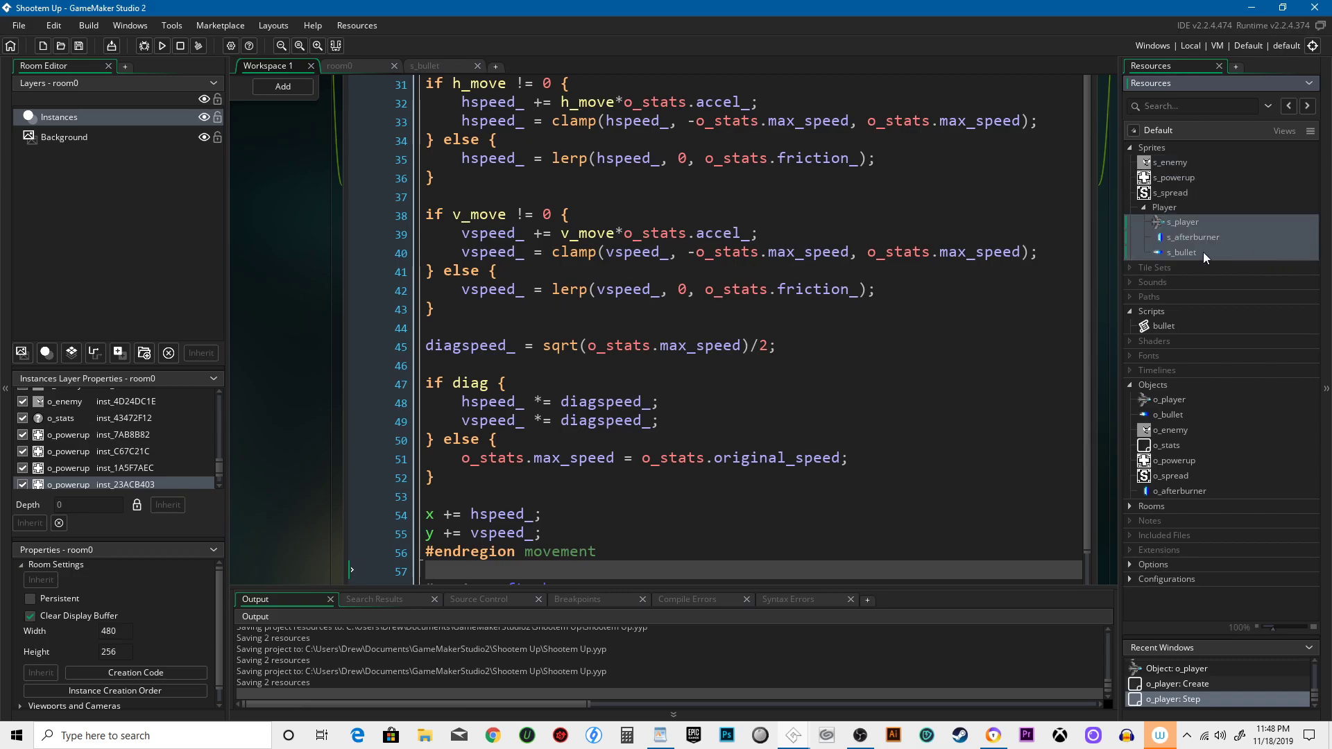
pyautogui.click(1142, 209)
pyautogui.moveTo(1155, 207); pyautogui.dragTo(1161, 159)
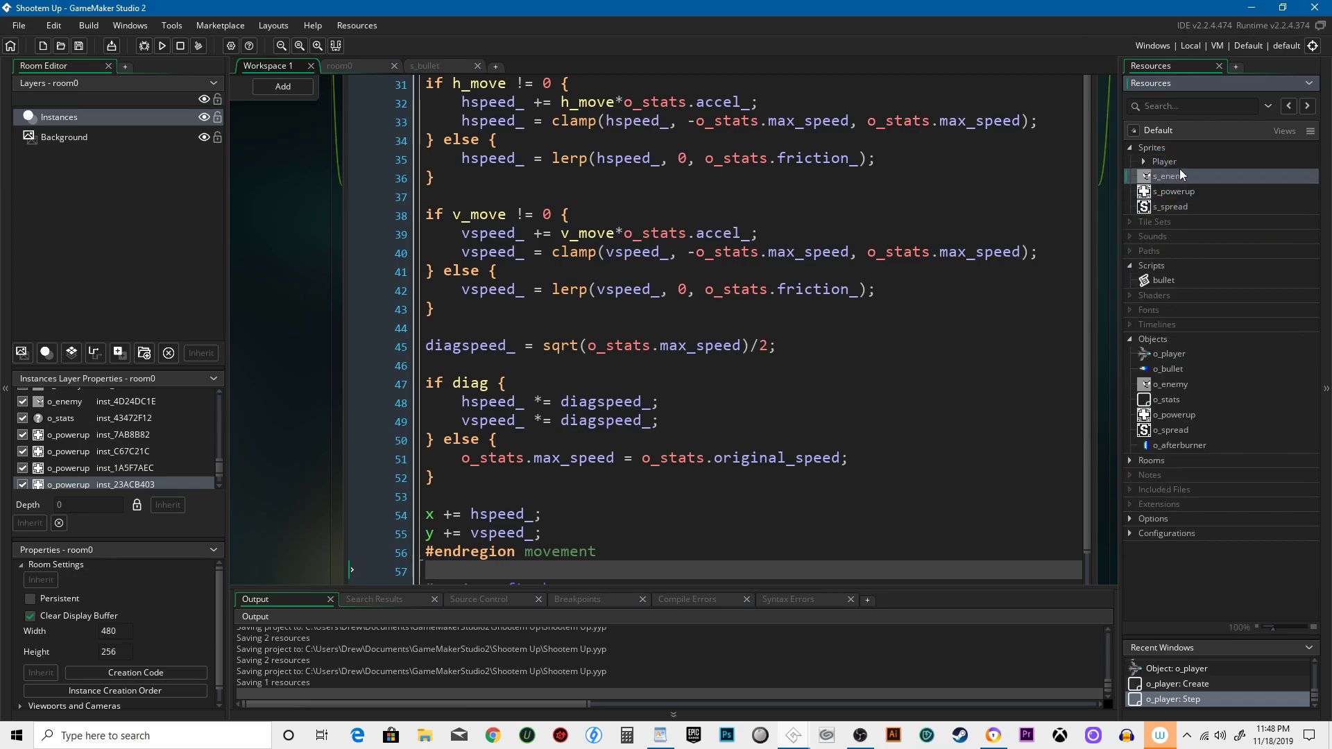
# Create a Powerups sprite group and move s_powerup and s_spread into it.
pyautogui.rightClick(1177, 174)
pyautogui.click(1098, 261)
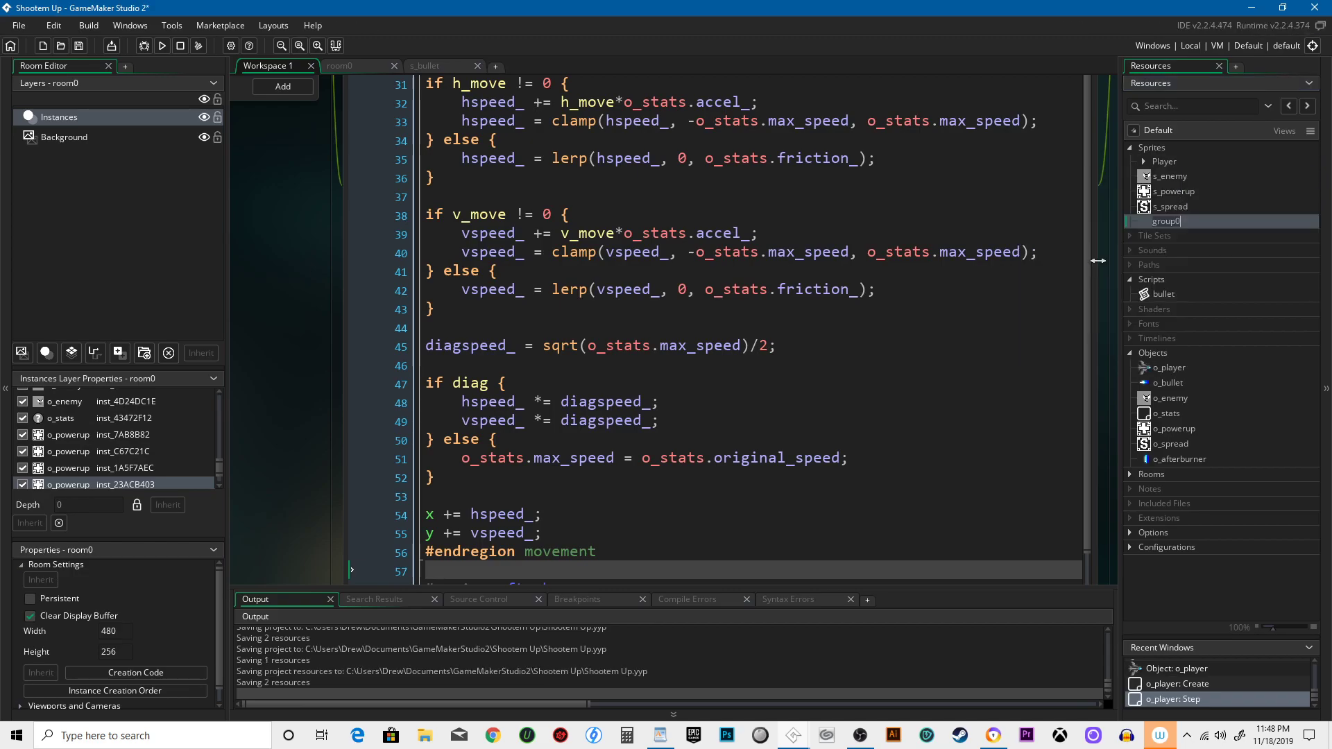
pyautogui.write('Powerups')
pyautogui.press('Return')
pyautogui.click(1167, 192)
pyautogui.keyDown('shift'); pyautogui.click(1172, 206); pyautogui.keyUp('shift')
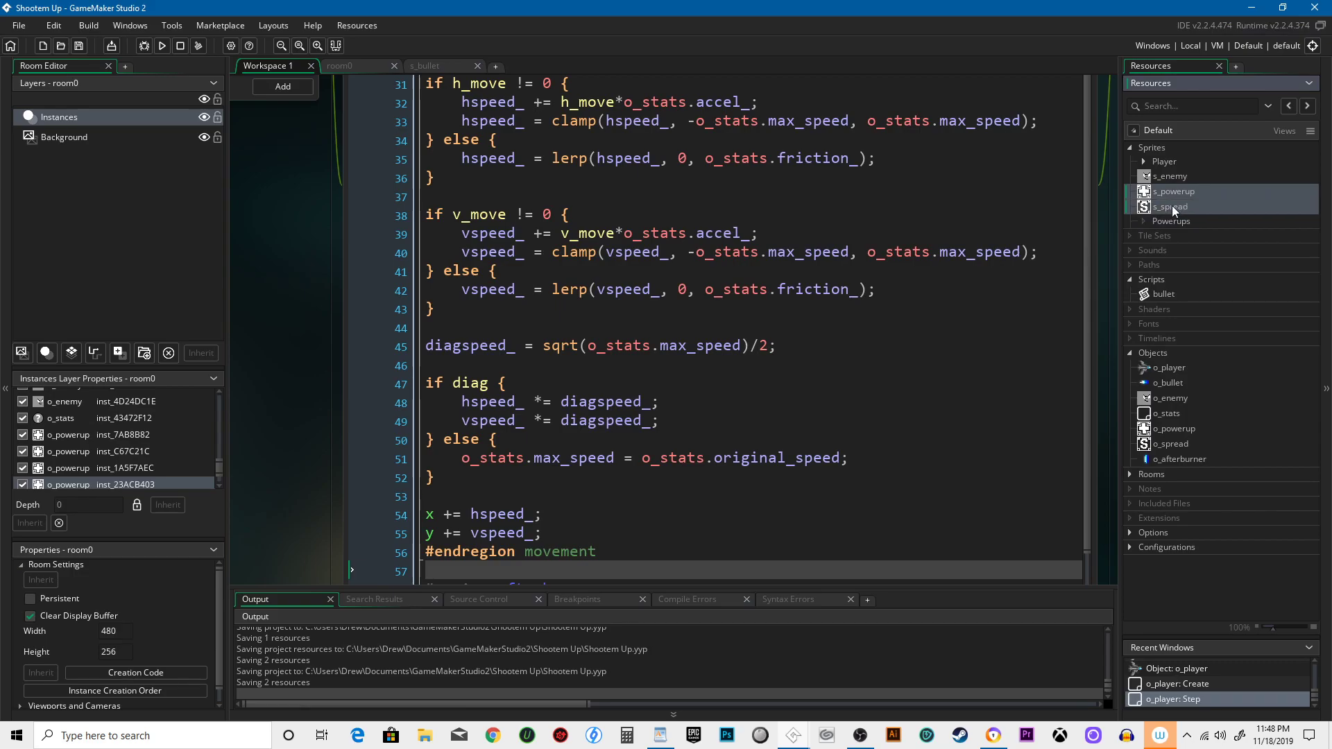
pyautogui.moveTo(1177, 203); pyautogui.dragTo(1197, 222)
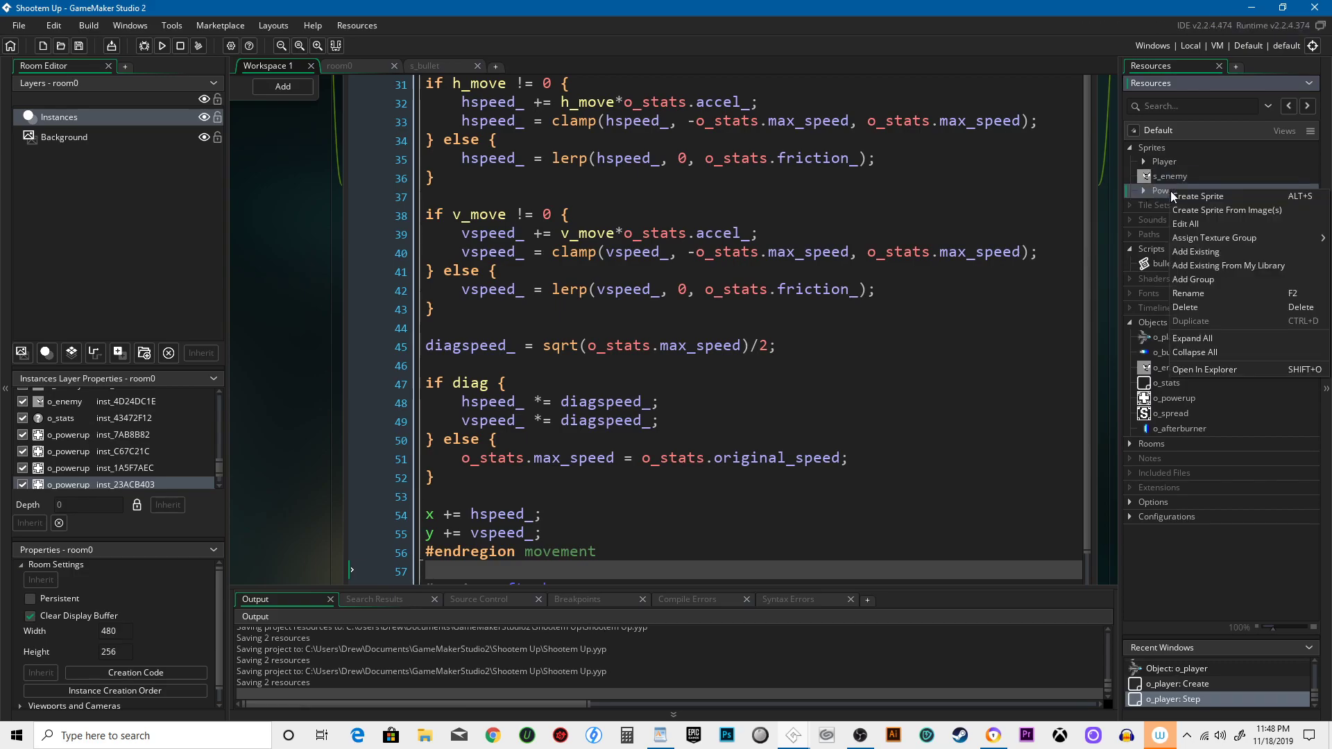
# Create an Enemies sprite group and move s_enemy into it.
pyautogui.rightClick(1165, 174)
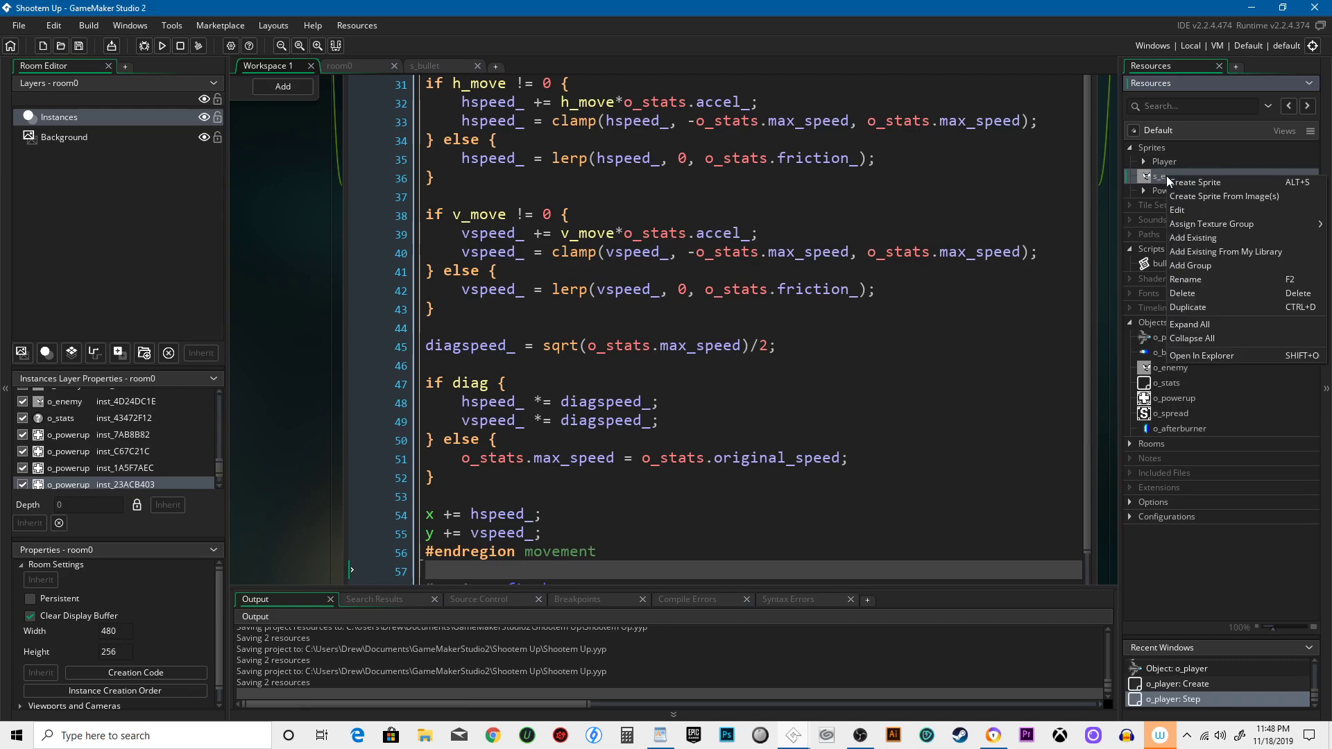
pyautogui.click(1212, 269)
pyautogui.write('Enemies')
pyautogui.press('Return')
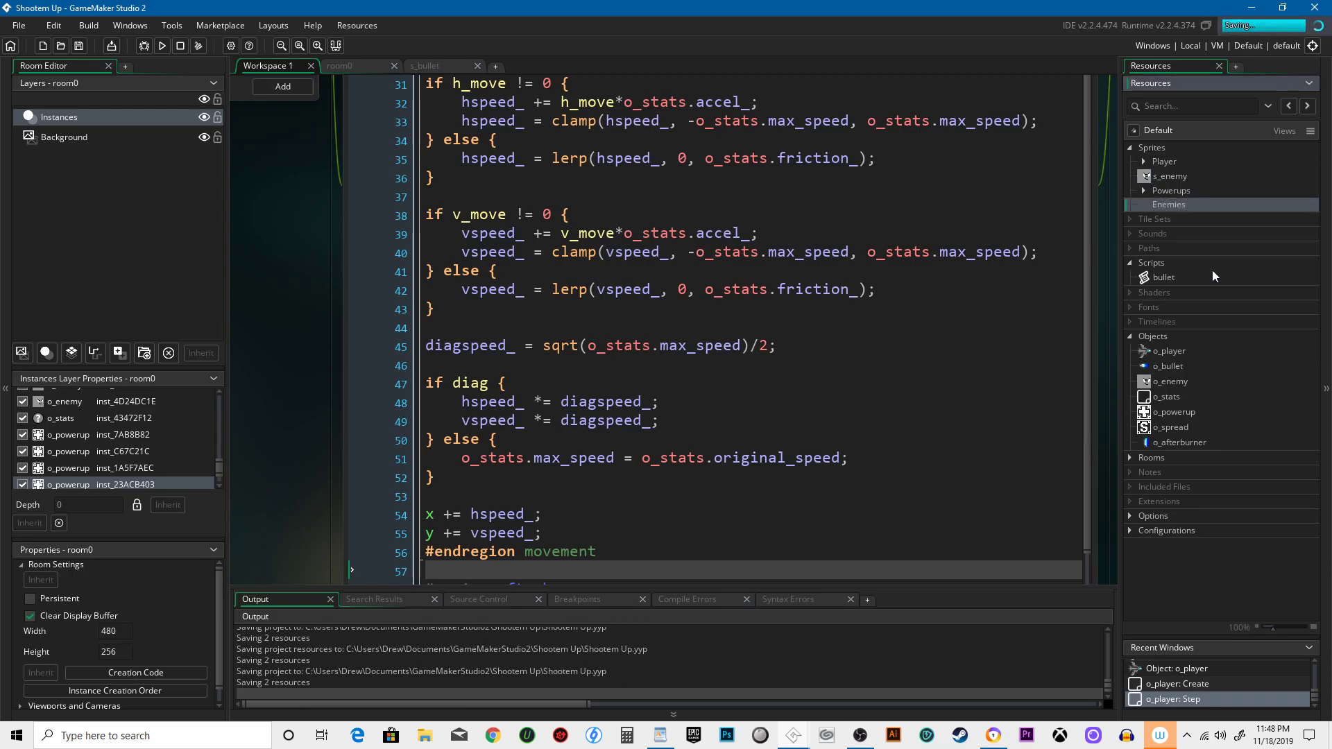
pyautogui.moveTo(1169, 176); pyautogui.dragTo(1170, 206)
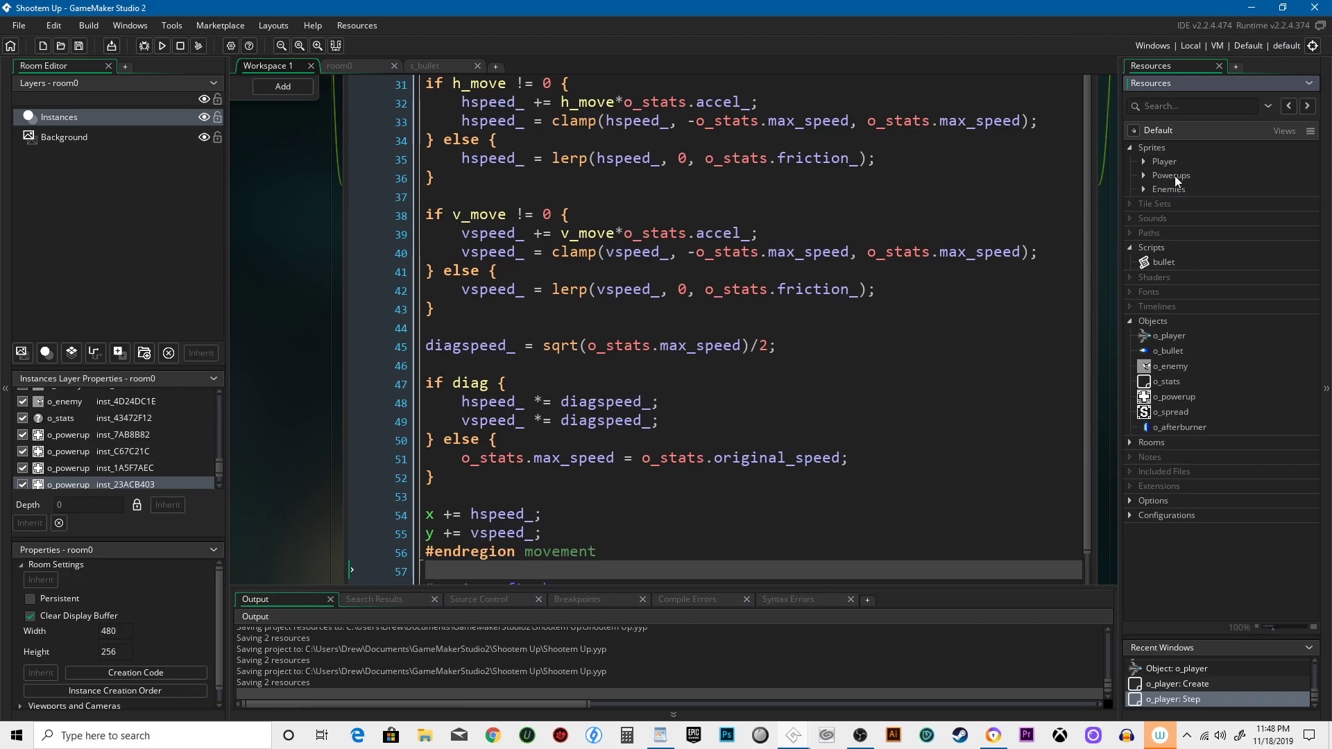
# Create a new object group named Player.
pyautogui.rightClick(1162, 335)
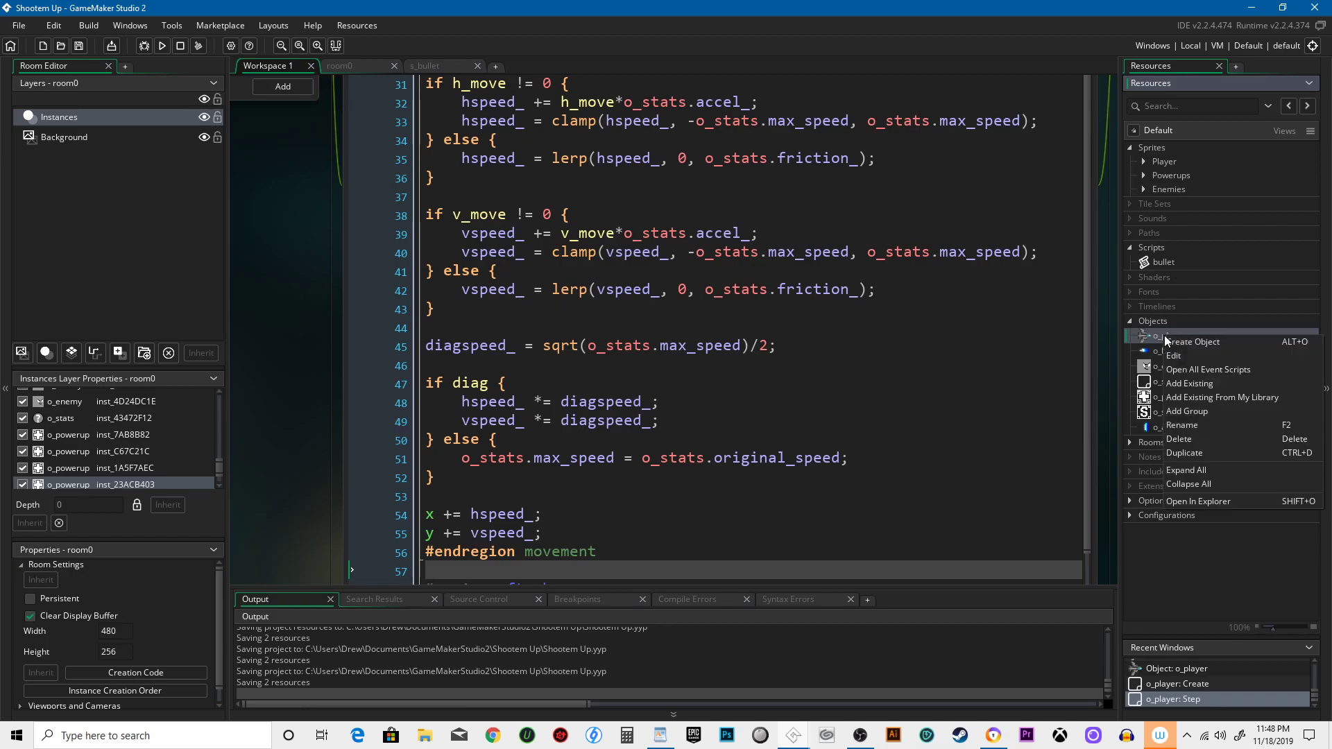
pyautogui.click(1210, 414)
pyautogui.write('Playe')
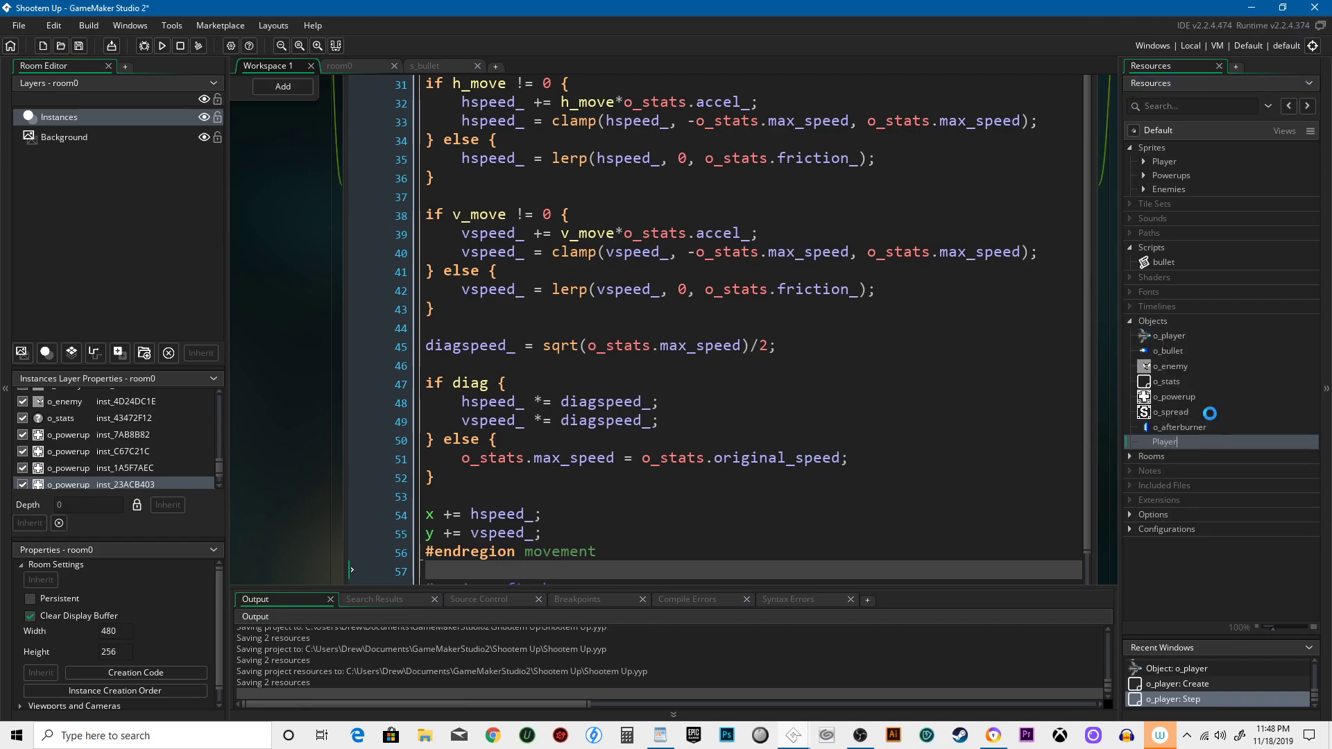
pyautogui.write('r')
pyautogui.press('Return')
# Move o_player, o_bullet, o_stats and o_afterburner into Player and put the group first under Objects.
pyautogui.click(1167, 336)
pyautogui.keyDown('shift'); pyautogui.click(1168, 351); pyautogui.keyUp('shift')
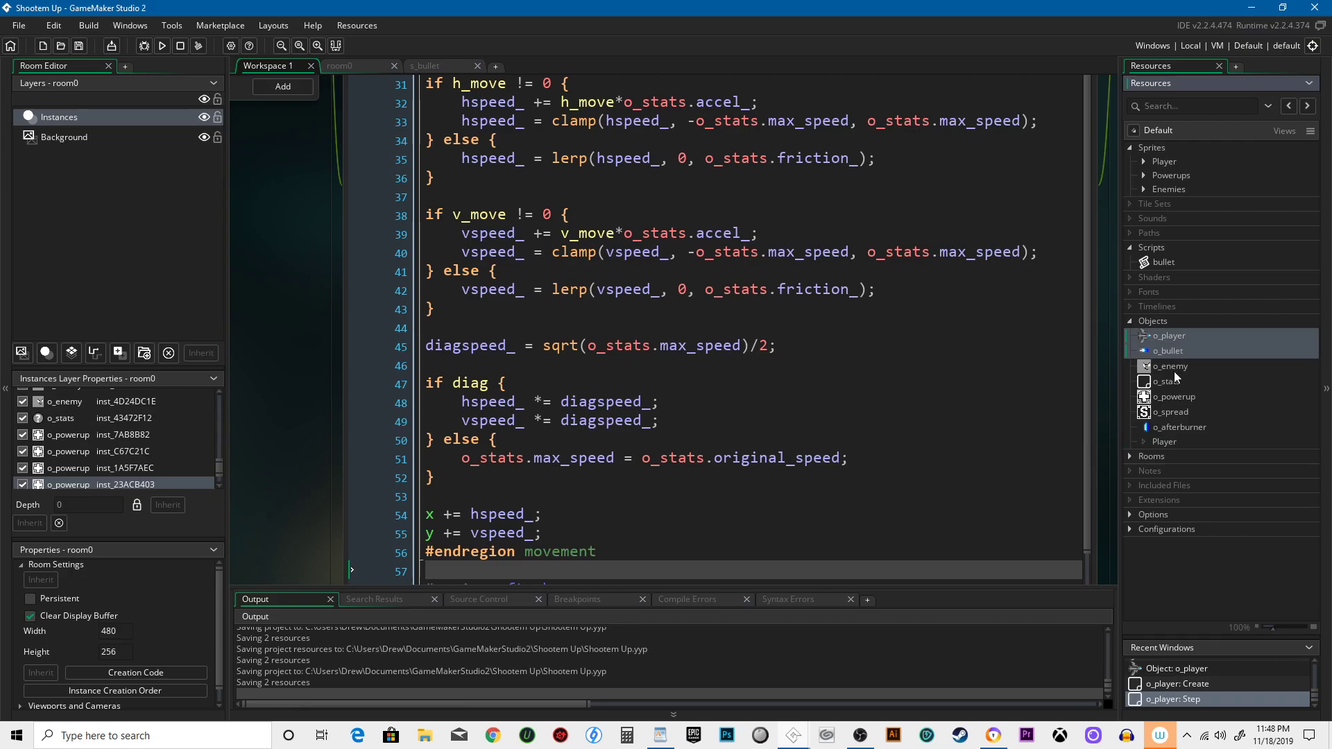
pyautogui.keyDown('ctrl'); pyautogui.click(1172, 382); pyautogui.keyUp('ctrl')
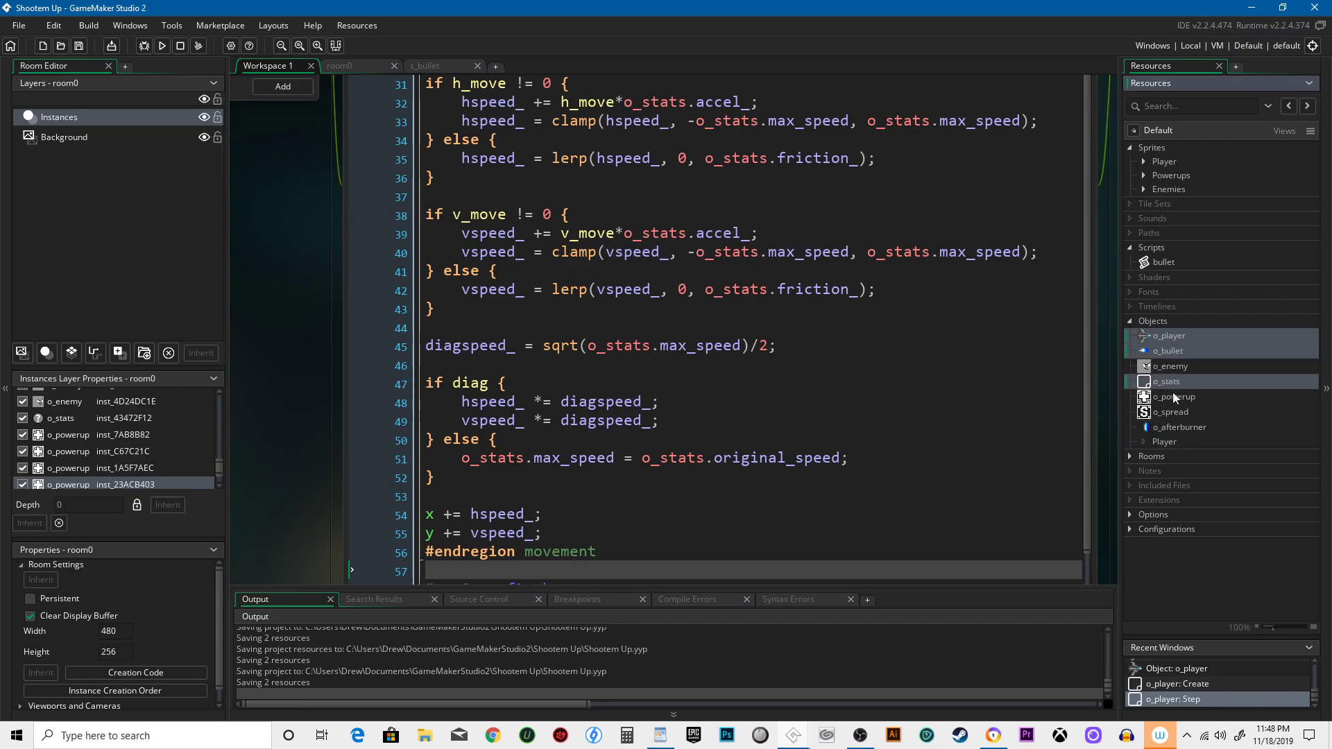
pyautogui.keyDown('ctrl'); pyautogui.click(1175, 429); pyautogui.keyUp('ctrl')
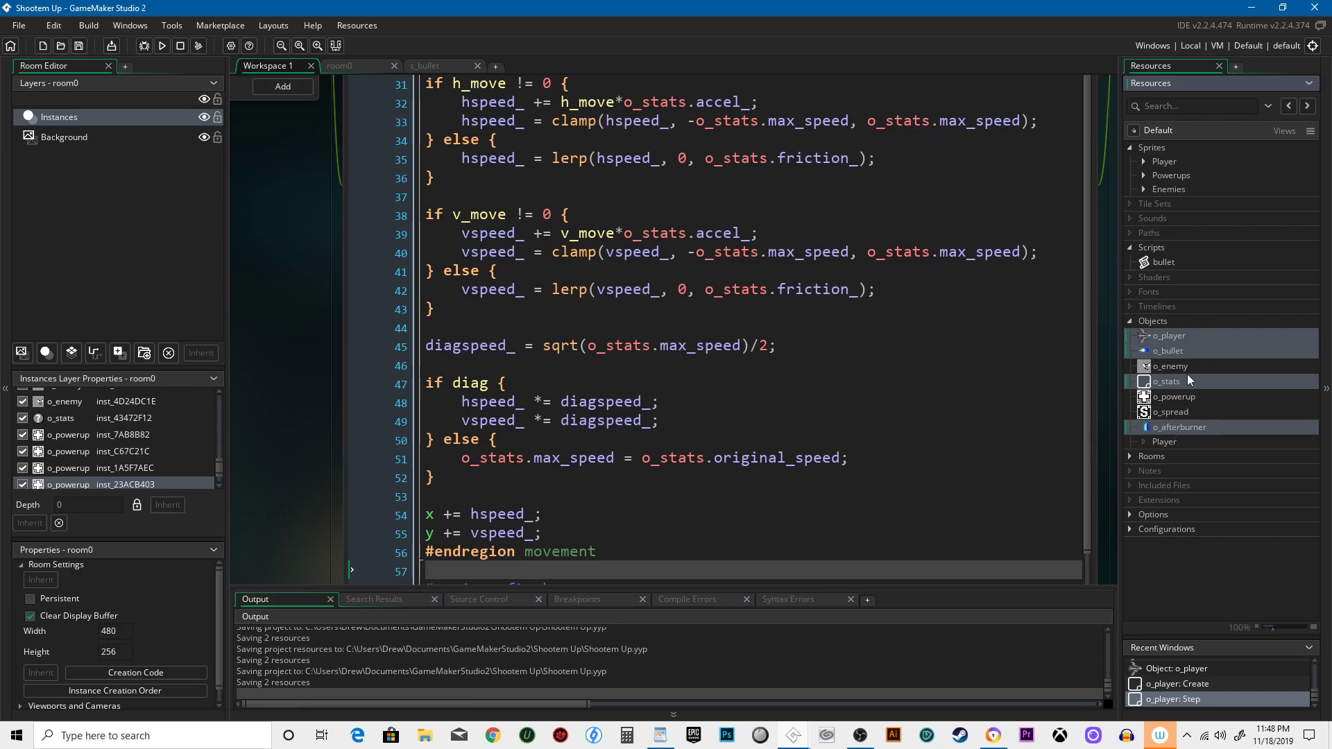
pyautogui.moveTo(1171, 336); pyautogui.dragTo(1283, 444)
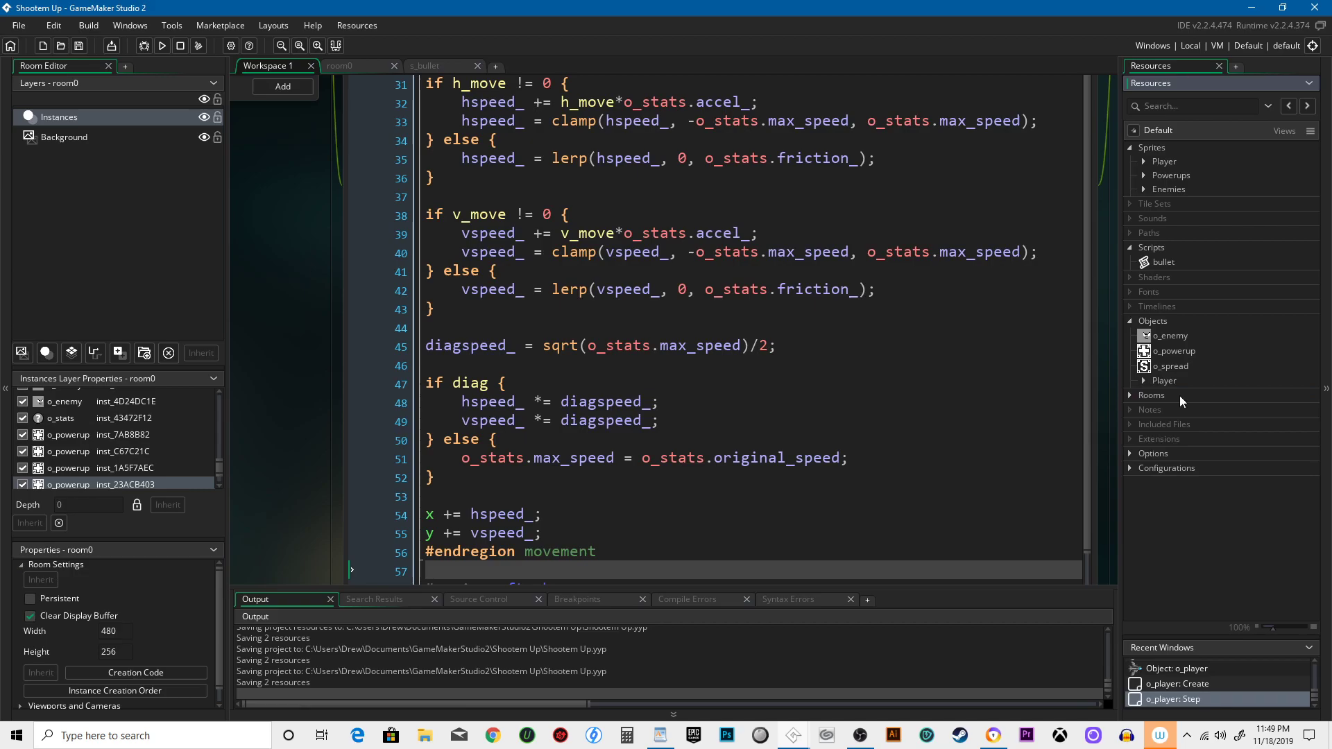
pyautogui.moveTo(1152, 381); pyautogui.dragTo(1172, 352)
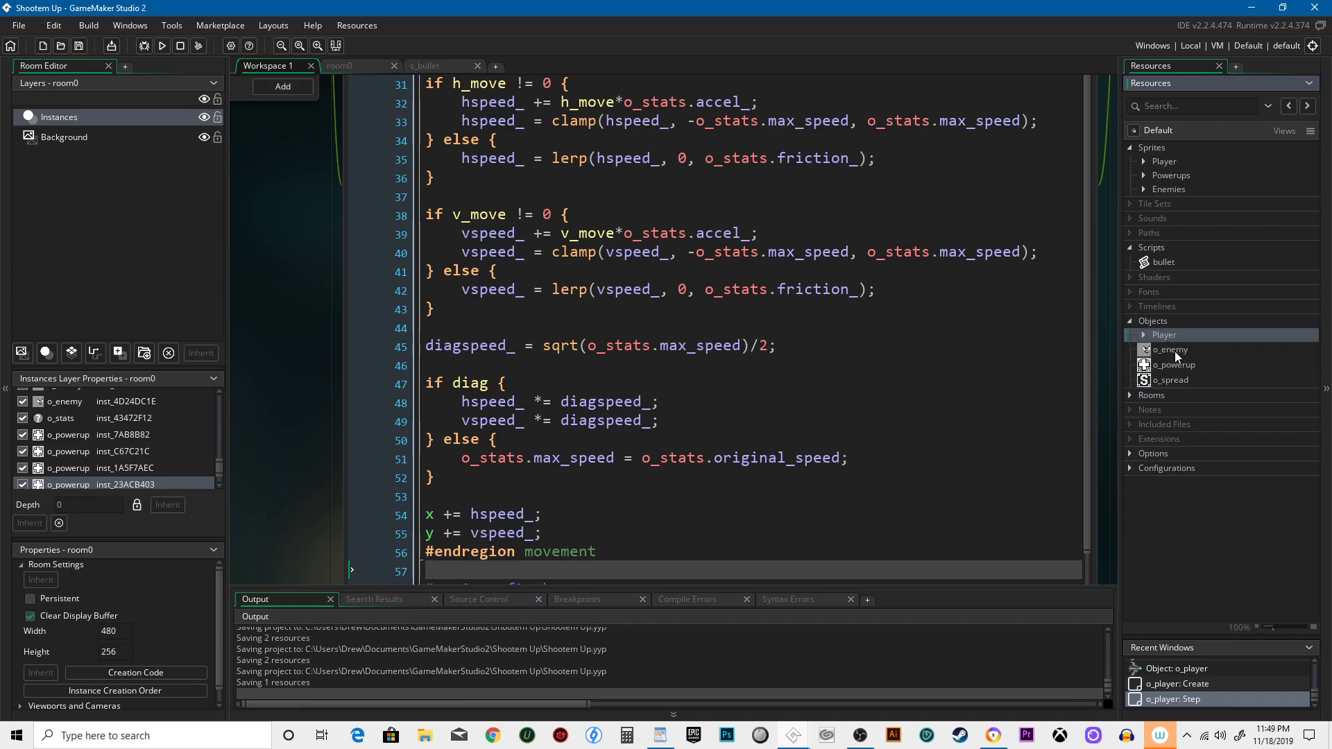
# Create a Powerups object group holding o_powerup and o_spread, placed above o_enemy.
pyautogui.rightClick(1174, 351)
pyautogui.click(1092, 427)
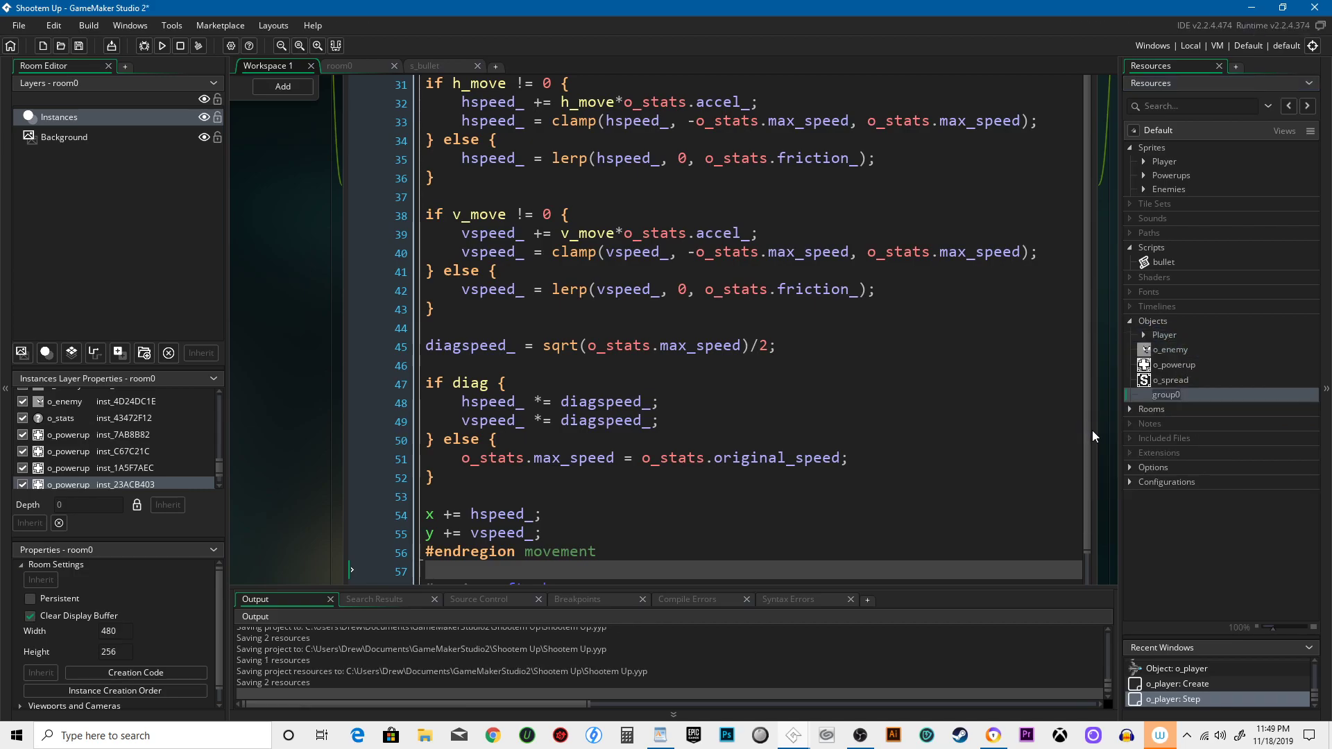
pyautogui.write('Powerups')
pyautogui.press('Return')
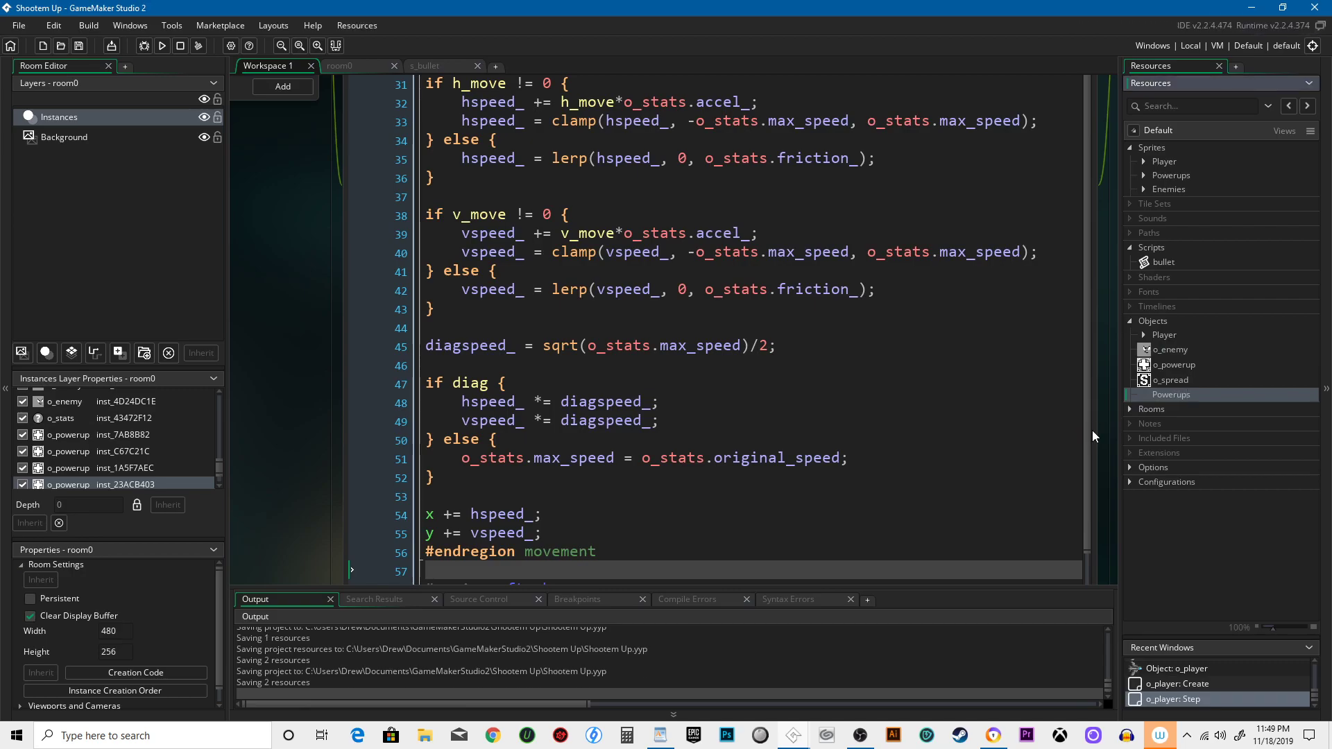
pyautogui.click(1170, 368)
pyautogui.keyDown('shift'); pyautogui.click(1180, 381); pyautogui.keyUp('shift')
pyautogui.moveTo(1179, 372); pyautogui.dragTo(1198, 394)
pyautogui.click(1144, 365)
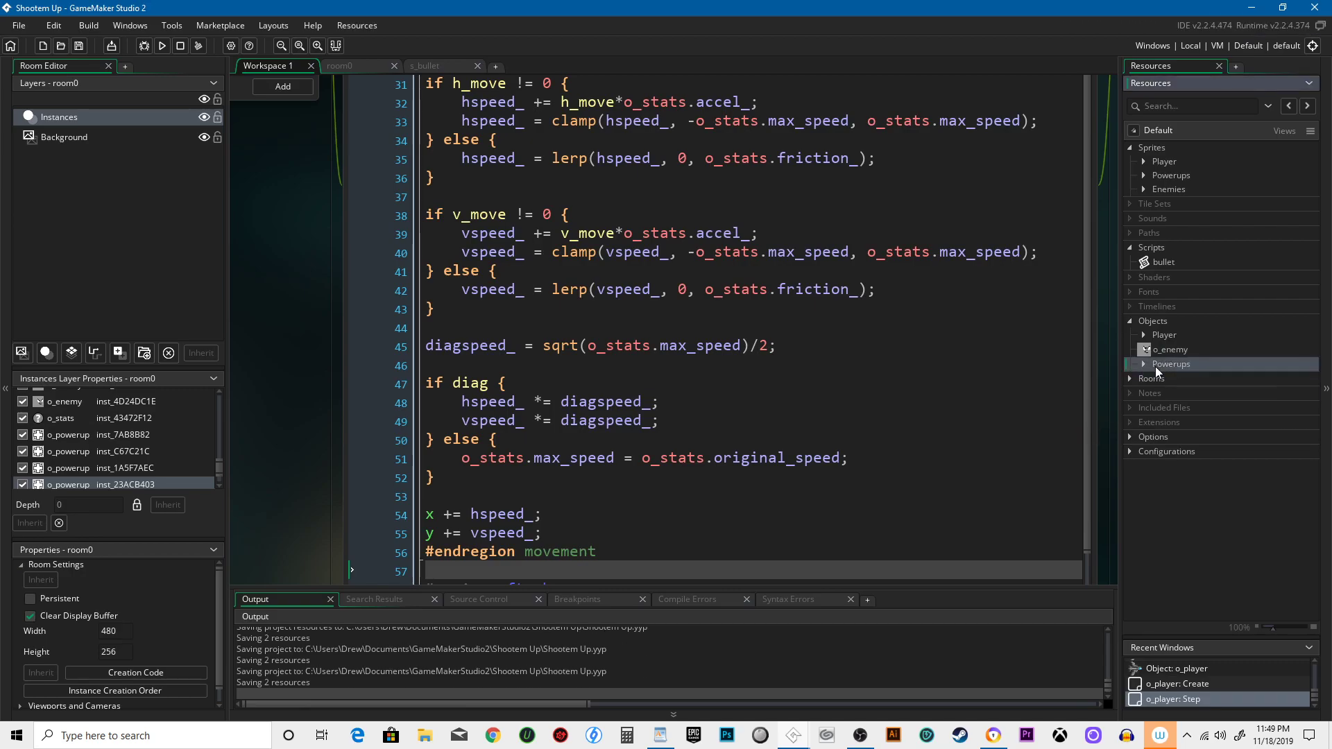
pyautogui.moveTo(1141, 359); pyautogui.dragTo(1155, 345)
# Create an Enemies object group and move o_enemy into it.
pyautogui.click(1167, 361)
pyautogui.rightClick(1168, 361)
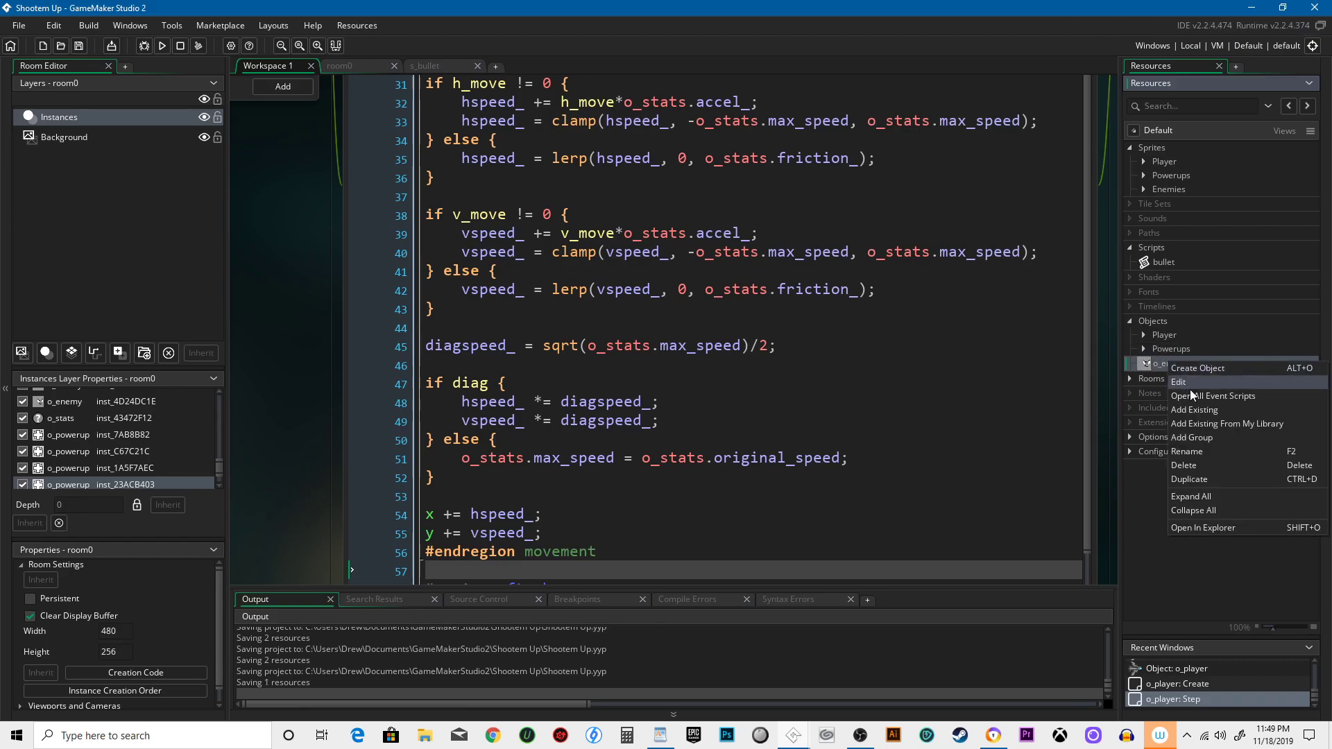
pyautogui.click(1209, 440)
pyautogui.write('Enemies')
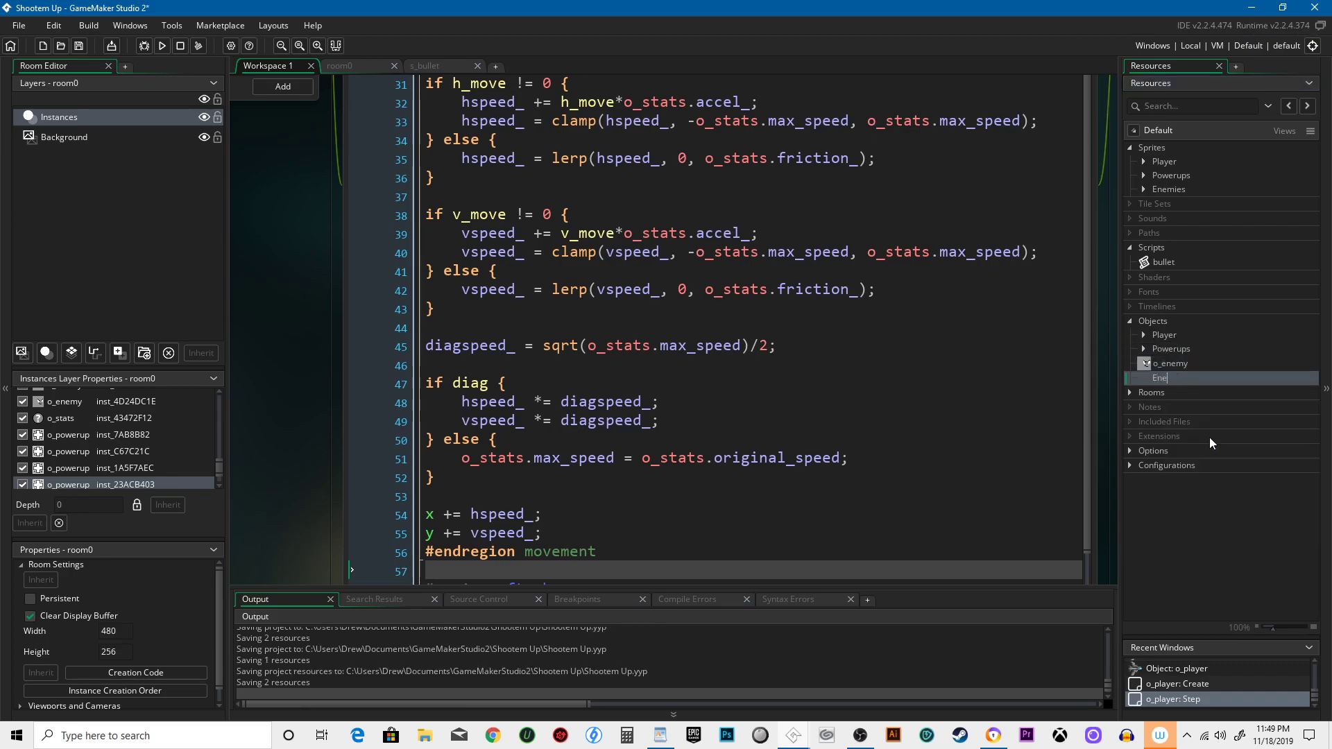
pyautogui.press('Return')
pyautogui.click(1171, 369)
pyautogui.moveTo(1170, 366); pyautogui.dragTo(1167, 378)
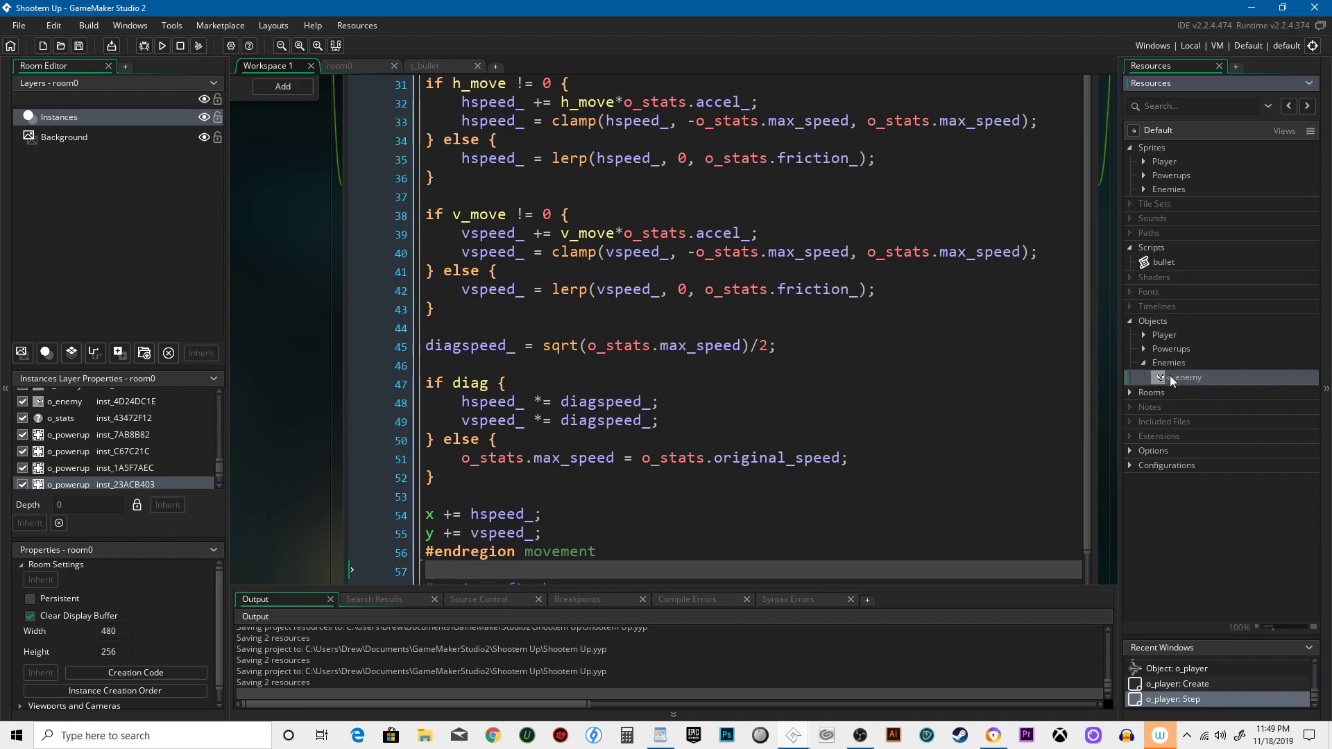
pyautogui.click(1143, 363)
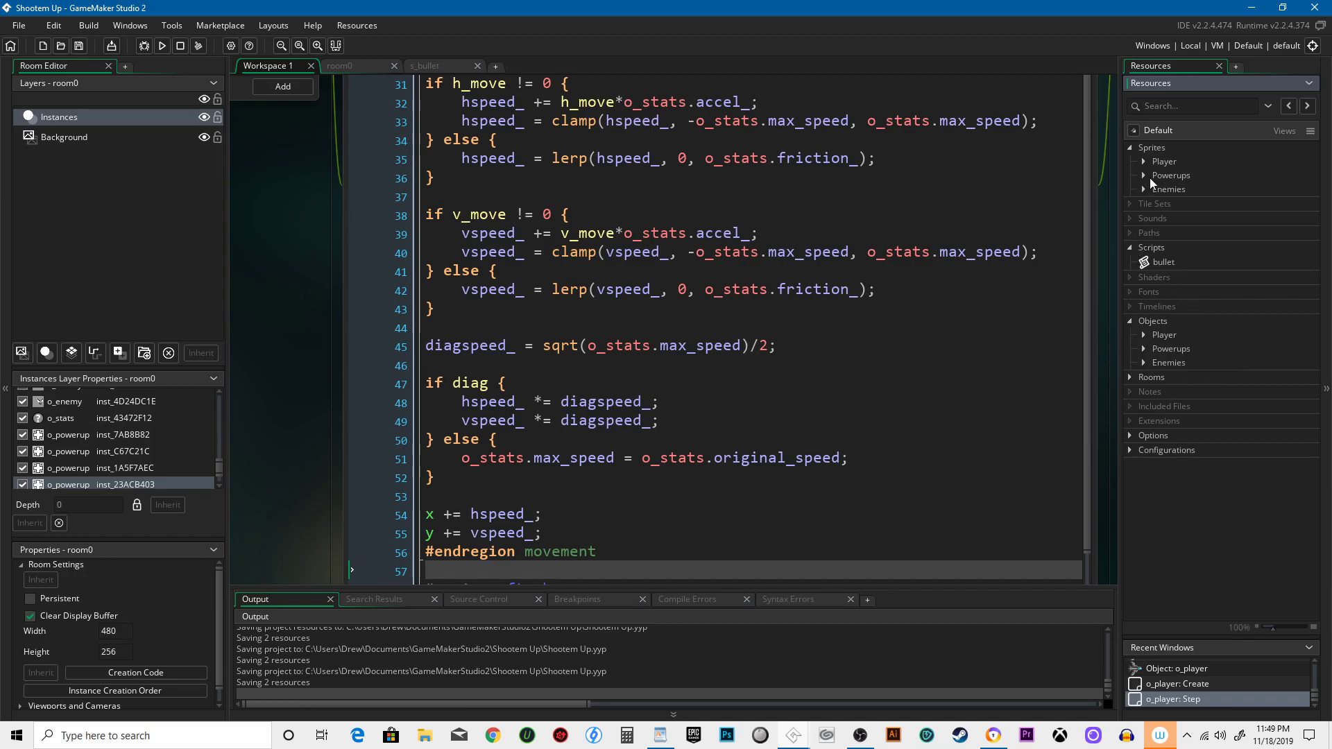
# Add a new group under Sprites, starting to name it for backgrounds.
pyautogui.rightClick(1153, 148)
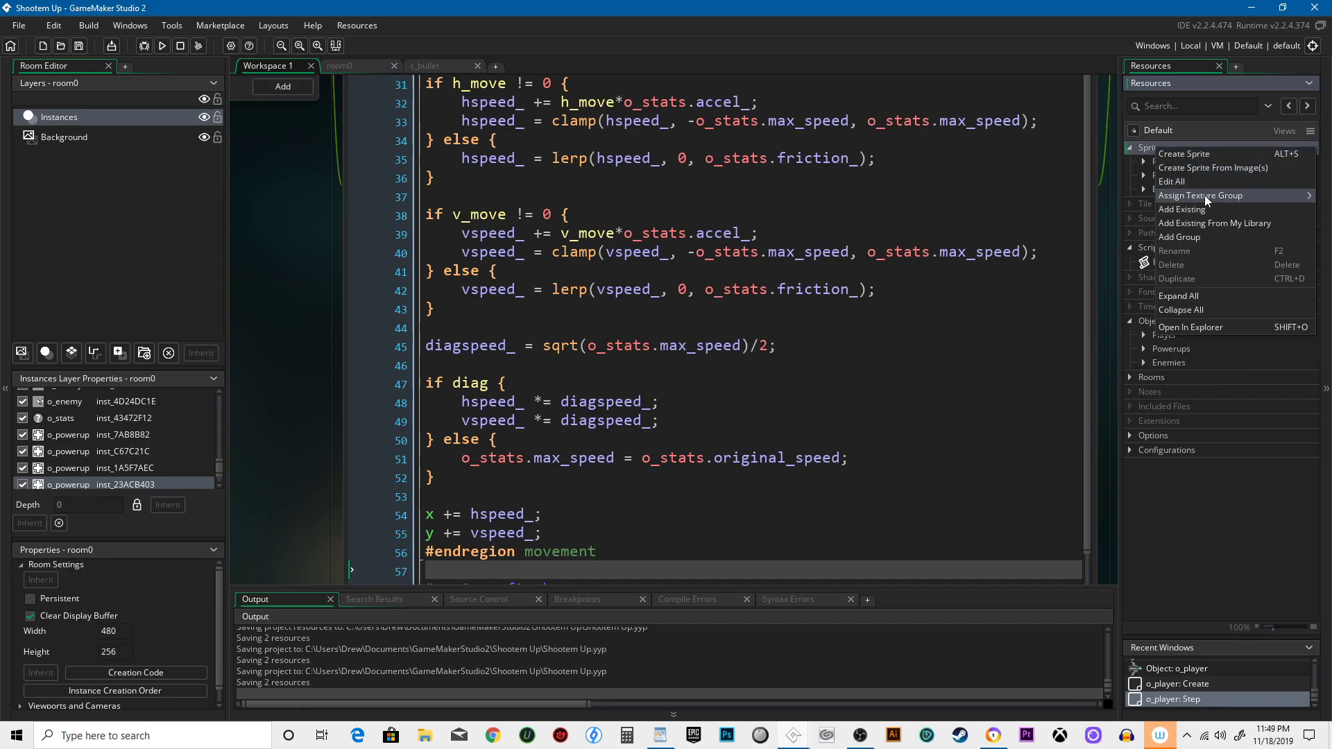
pyautogui.click(1197, 236)
pyautogui.write('B')
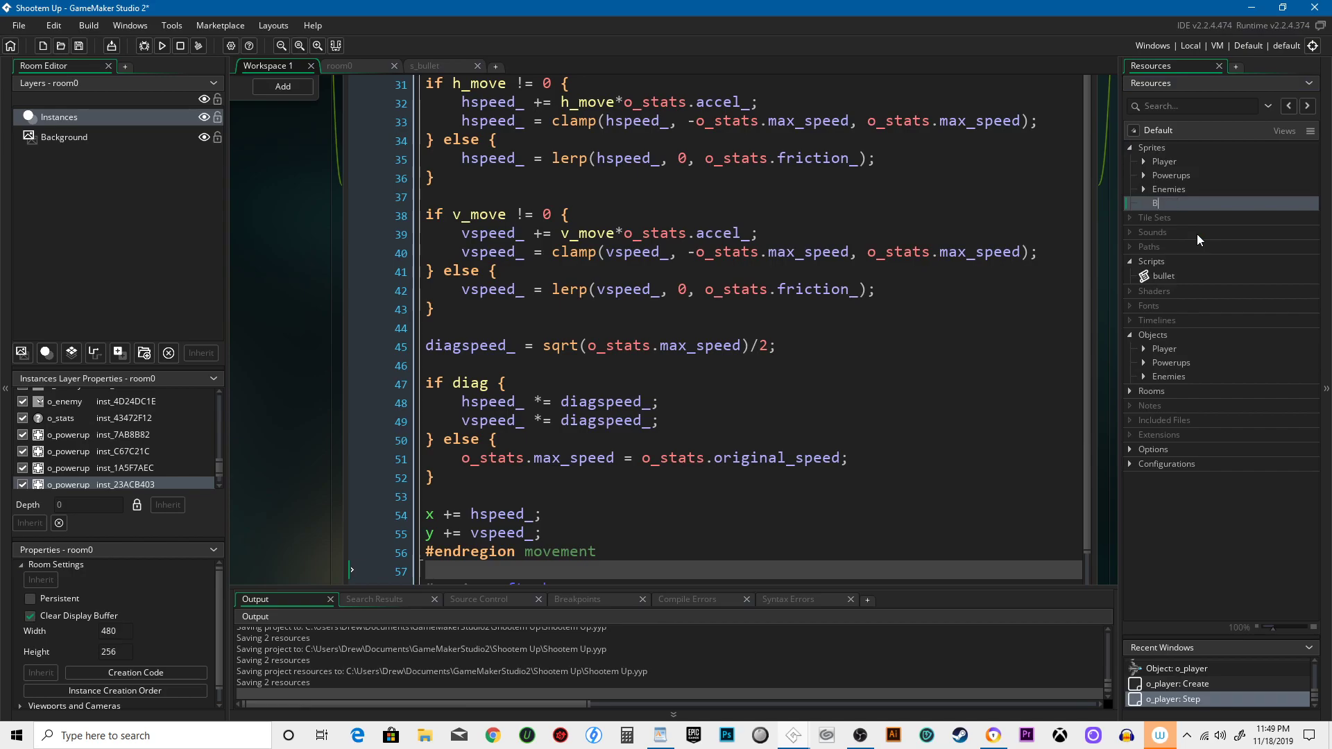
pyautogui.write('ackgrounds')
# Correct the new sprite group's name to Backgrounds.
pyautogui.press('Return')
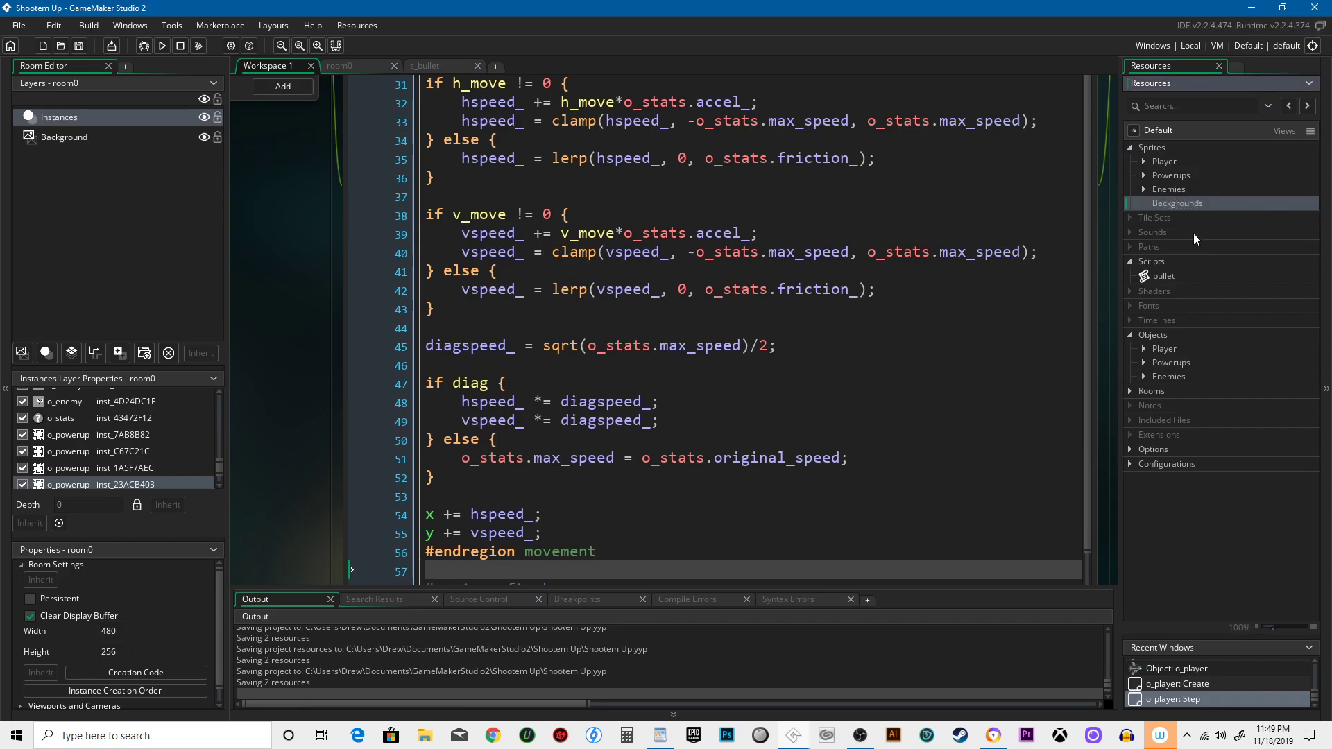
# Create a sprite in Backgrounds, resize it to 64 x 64, and open its image editor.
pyautogui.rightClick(1176, 202)
pyautogui.click(1170, 211)
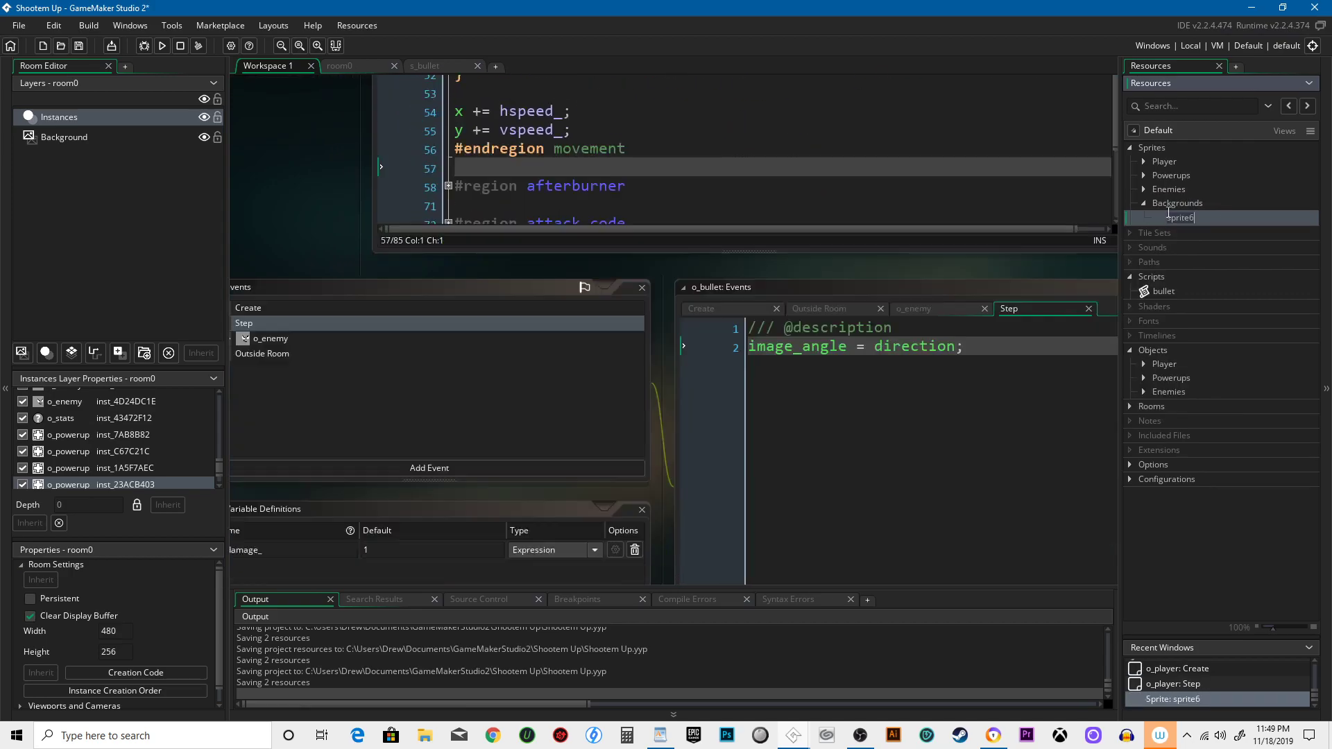
pyautogui.click(260, 210)
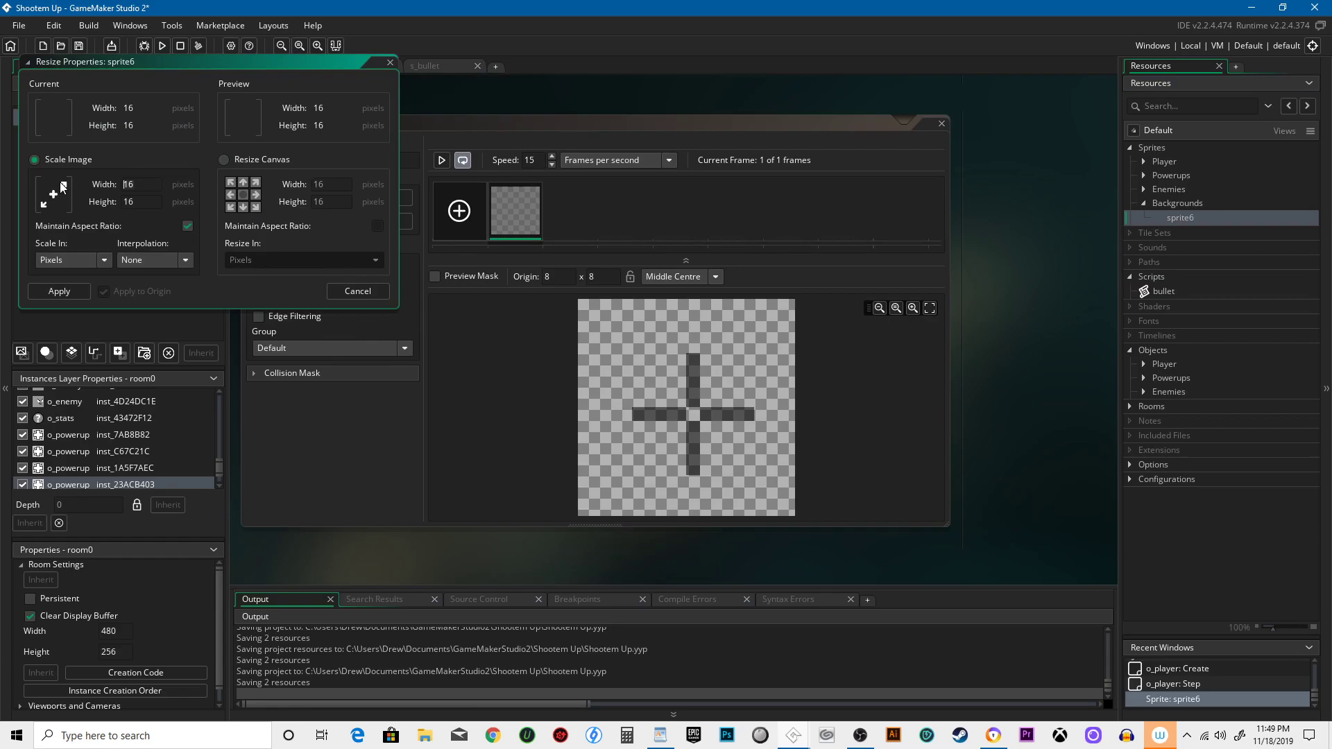
pyautogui.press('Return')
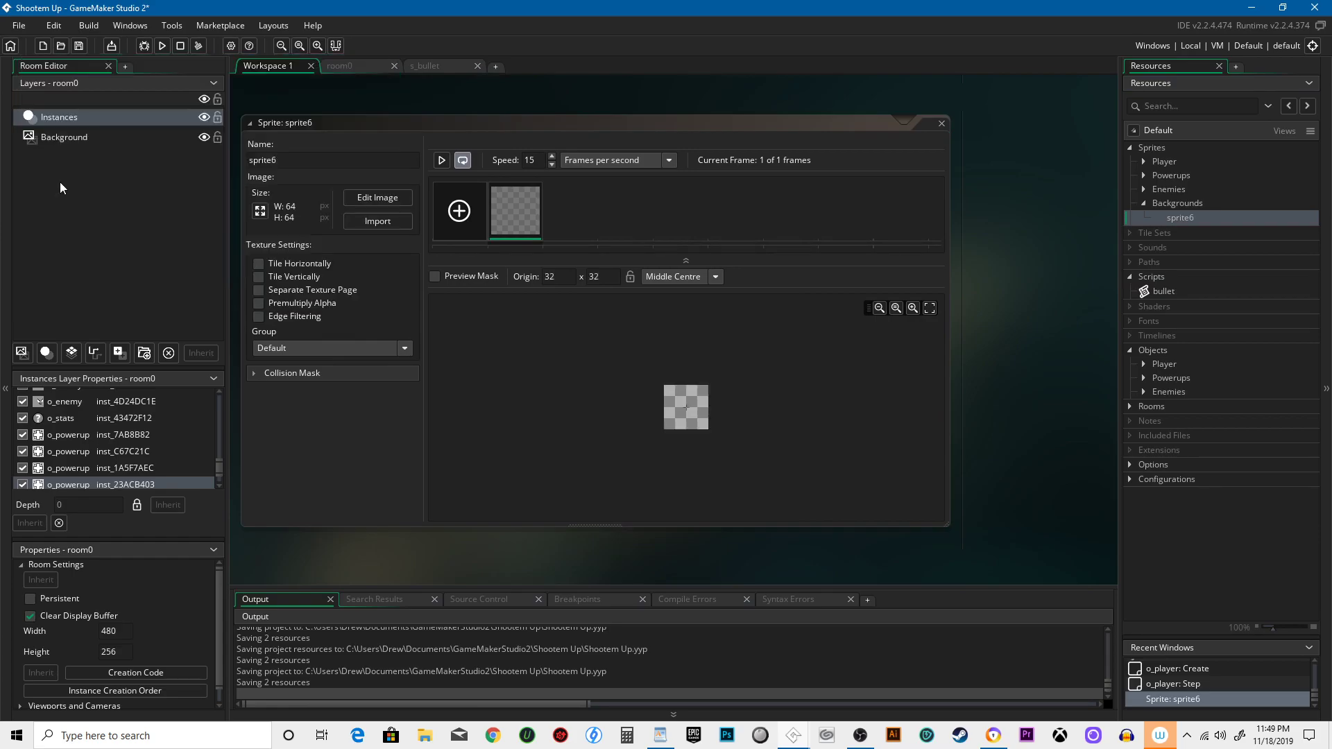
pyautogui.click(370, 196)
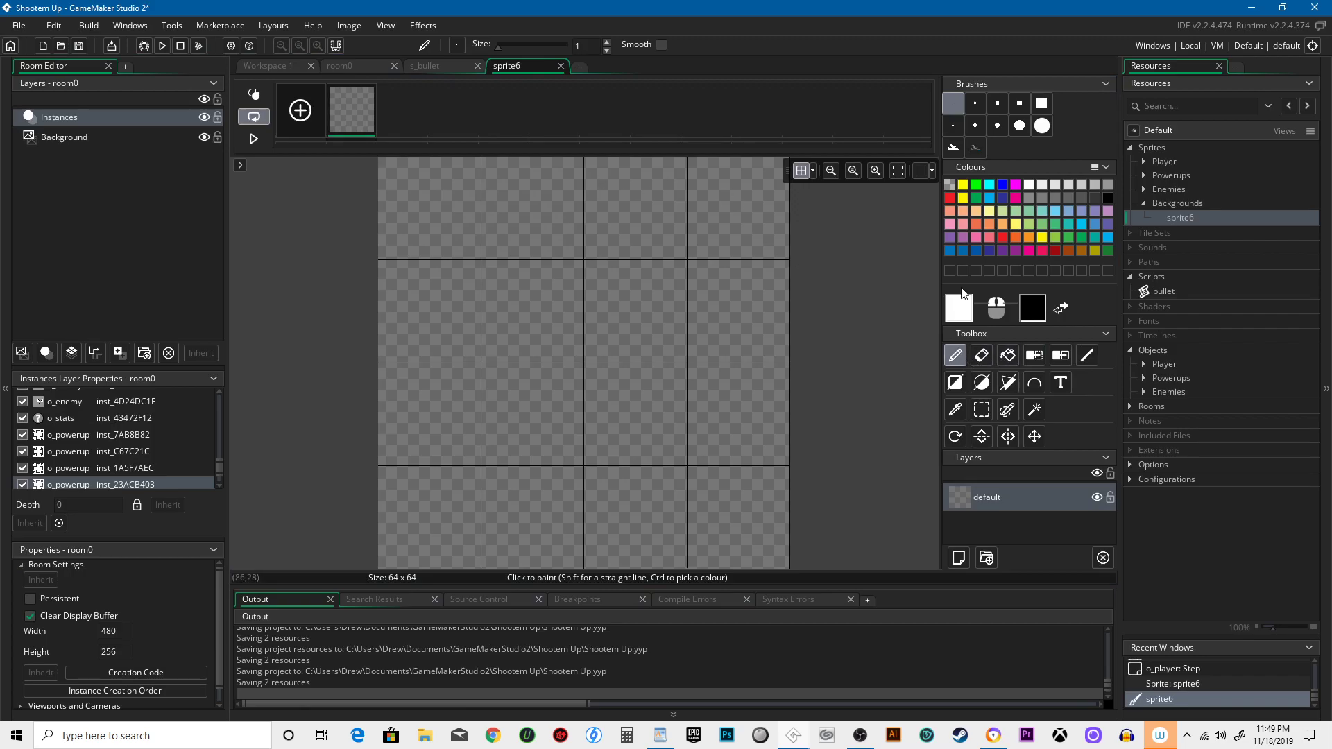
# Paint six white star dots around the canvas with the size-3 round brush.
pyautogui.click(953, 126)
pyautogui.click(445, 204)
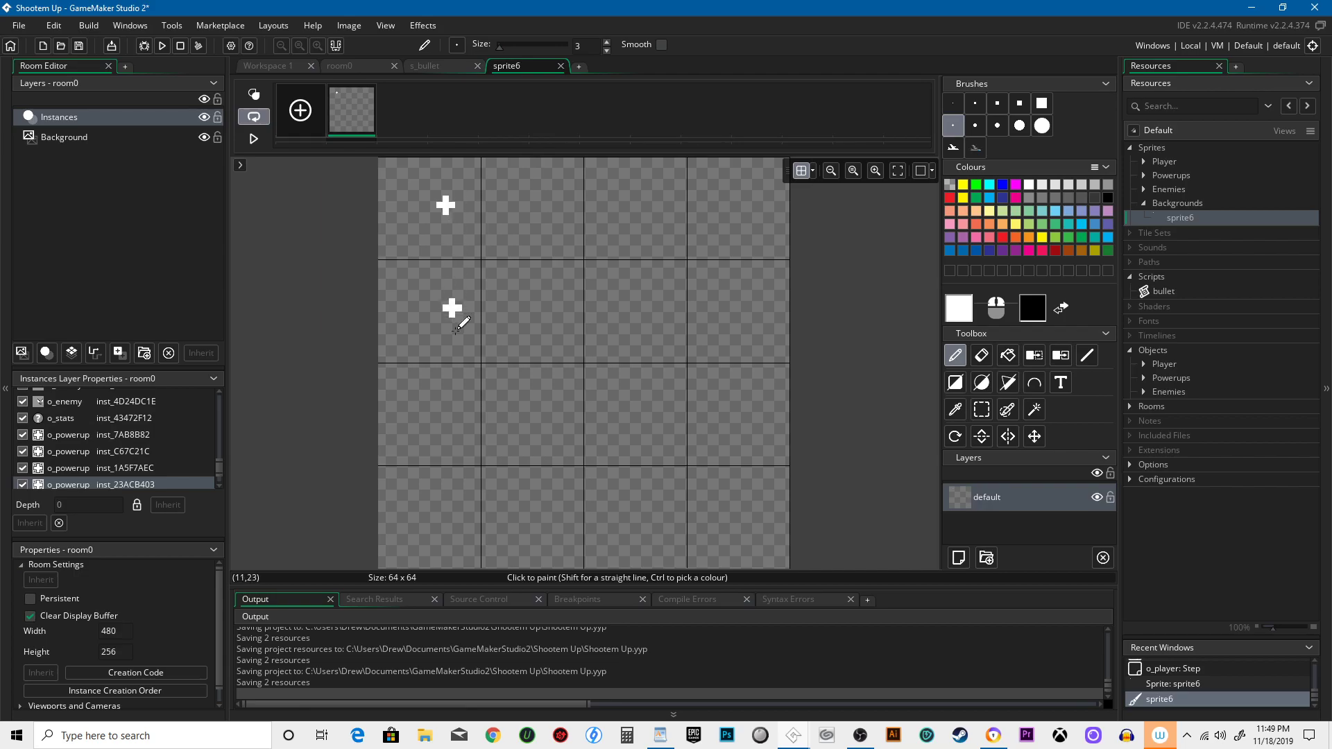
pyautogui.click(420, 488)
pyautogui.click(735, 539)
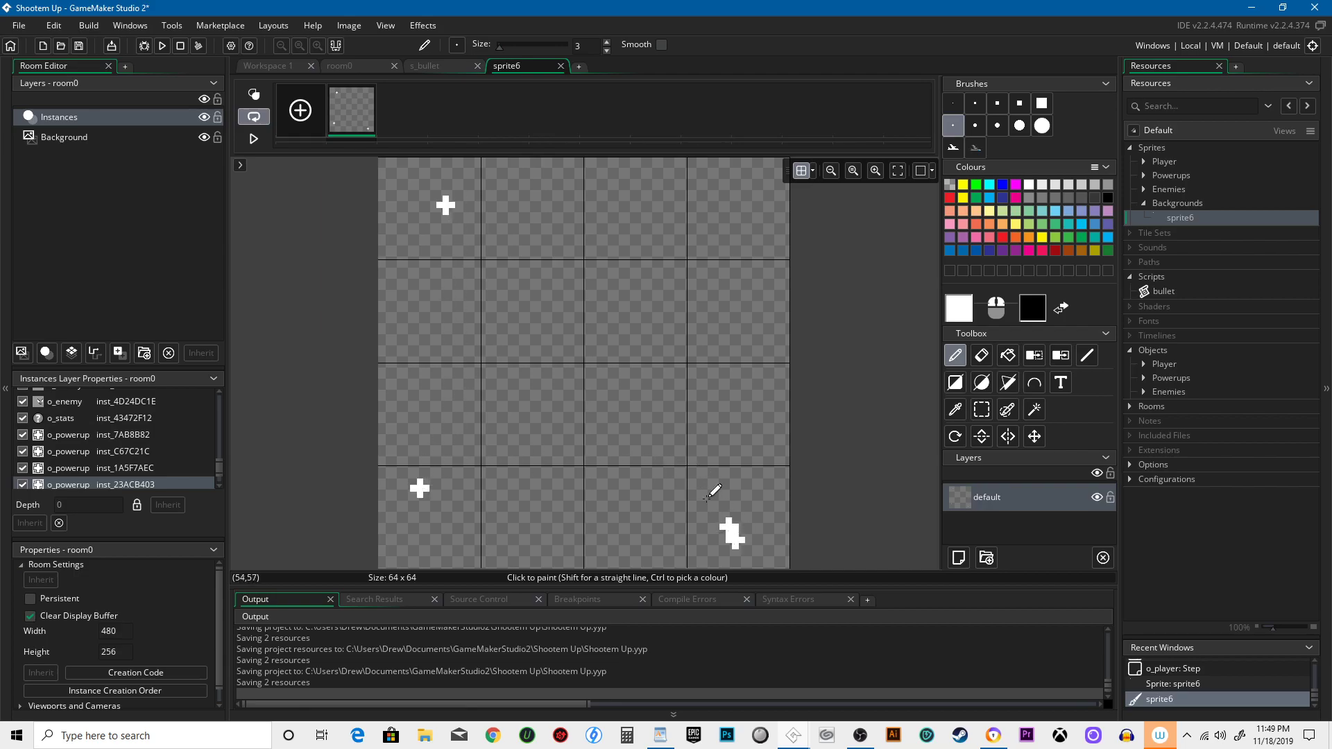
pyautogui.click(625, 385)
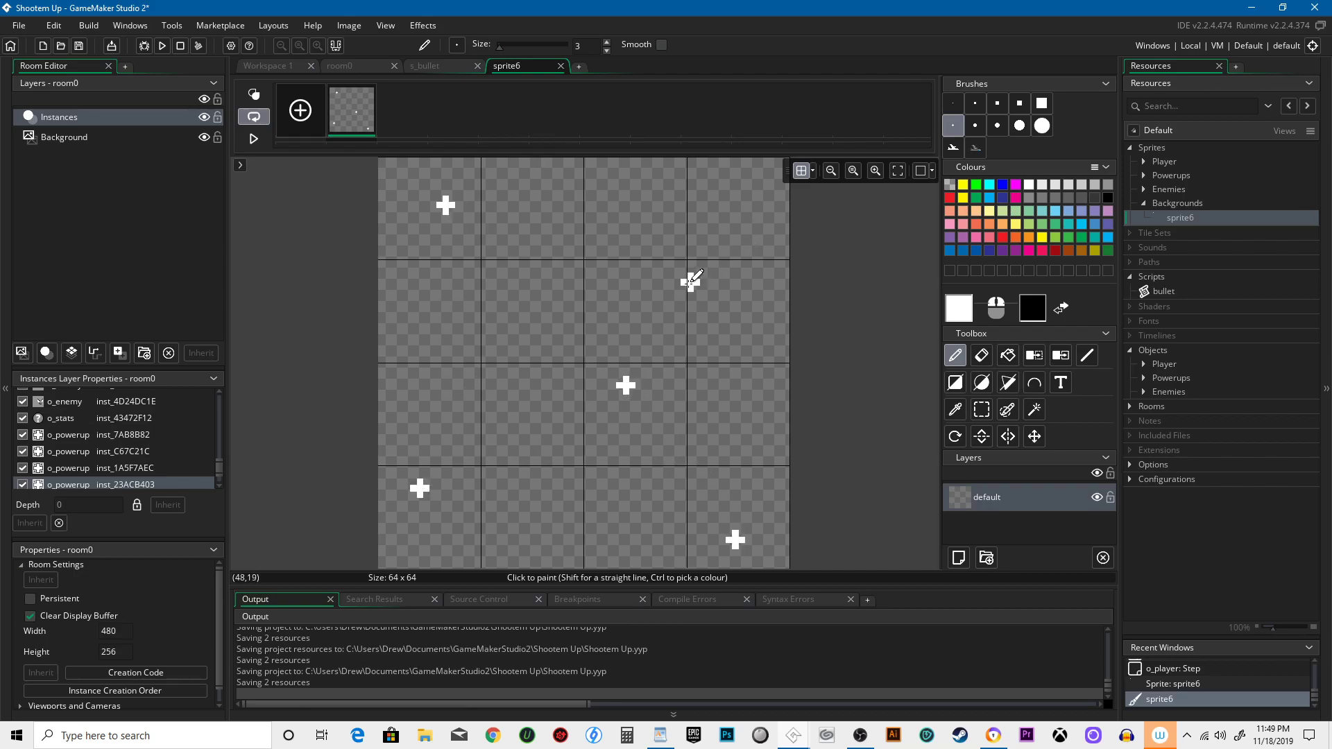
pyautogui.click(709, 269)
pyautogui.click(426, 321)
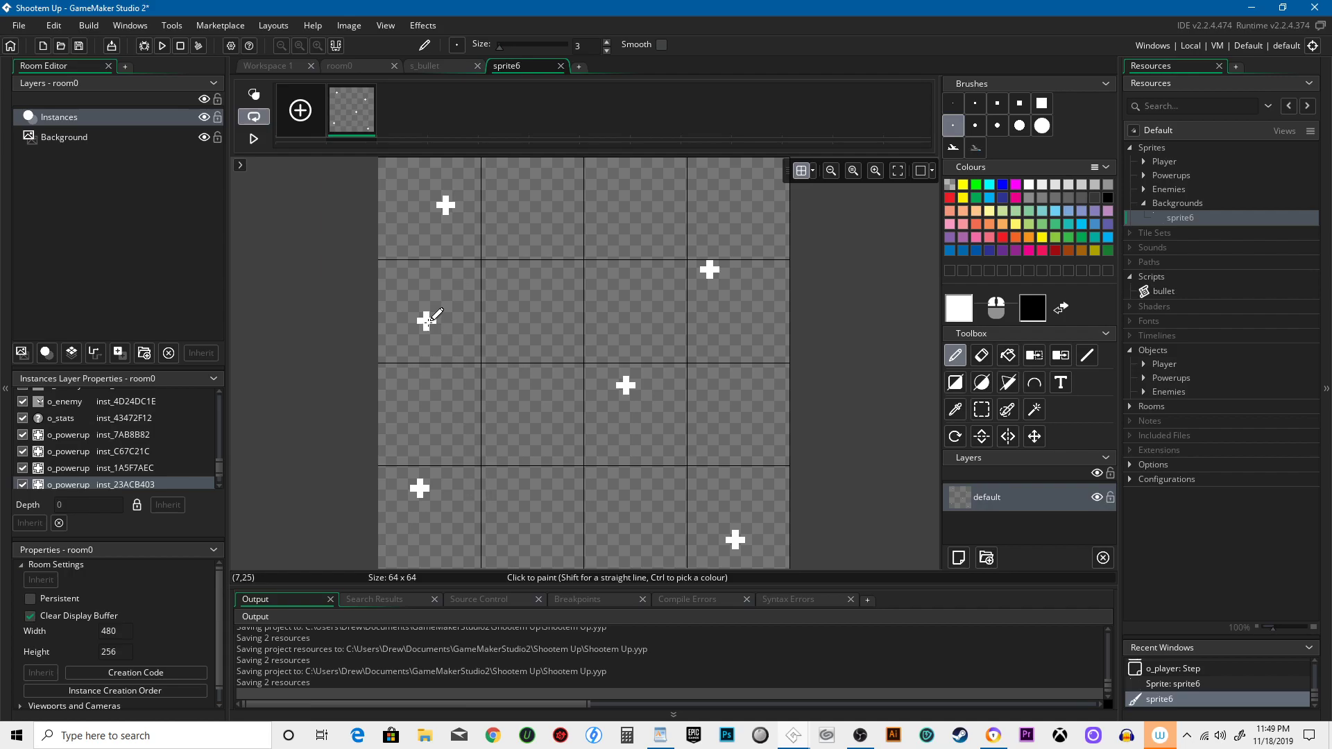
pyautogui.click(561, 66)
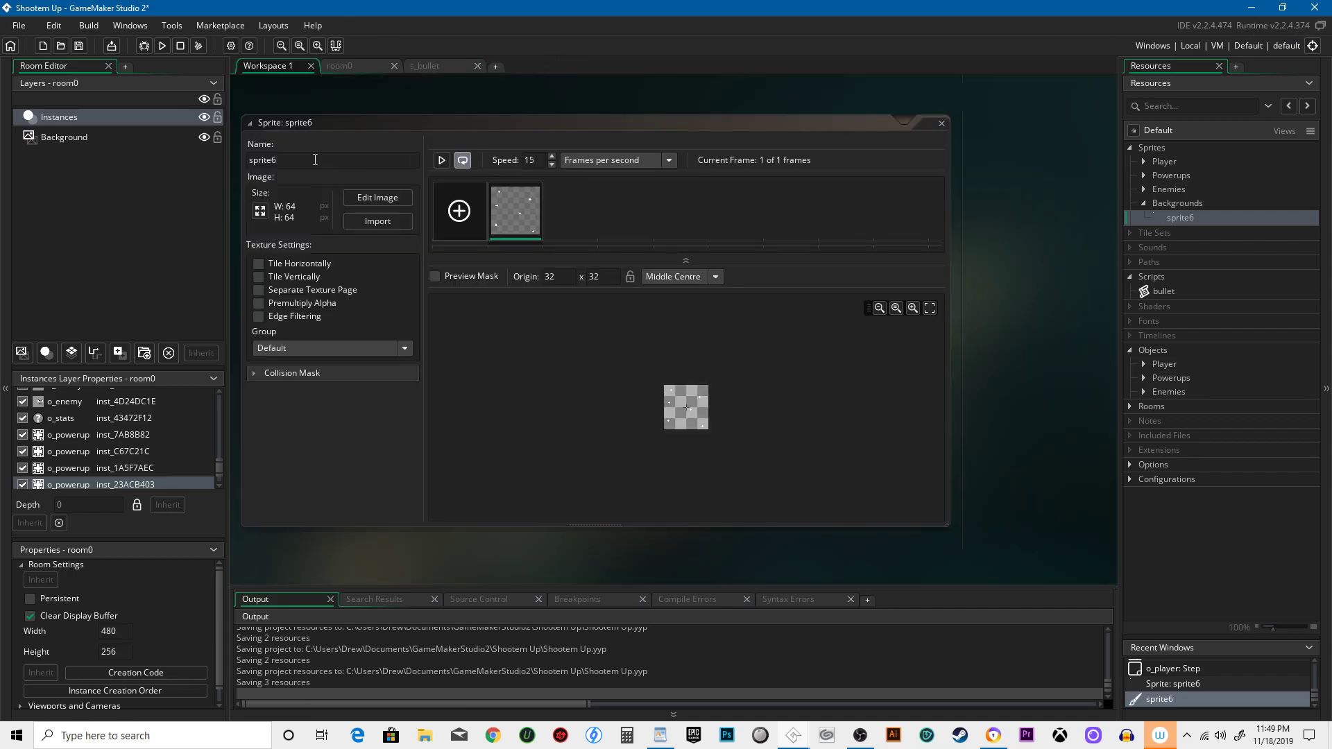
# Rename the sprite to s_stars_close and close its window.
pyautogui.hotkey('ctrl', 'a')
pyautogui.write('s_')
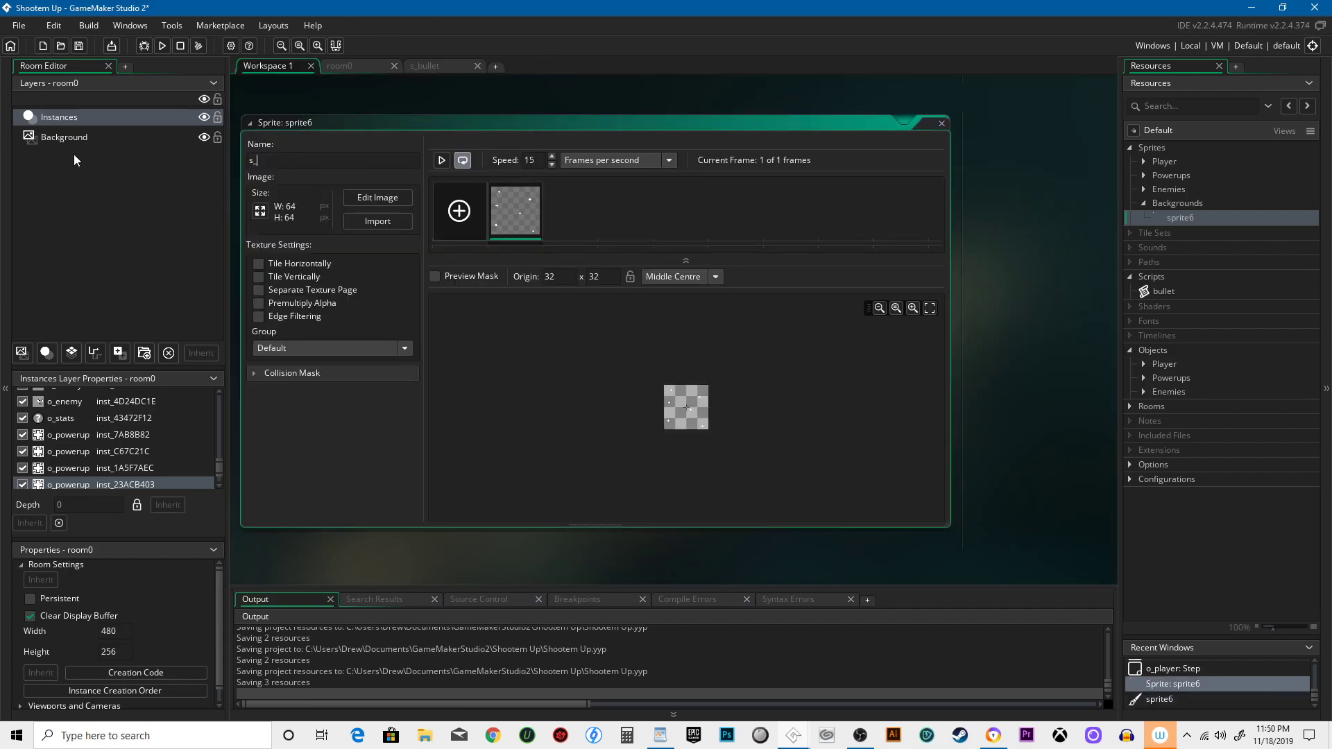
pyautogui.write('stars_close')
pyautogui.press('Return')
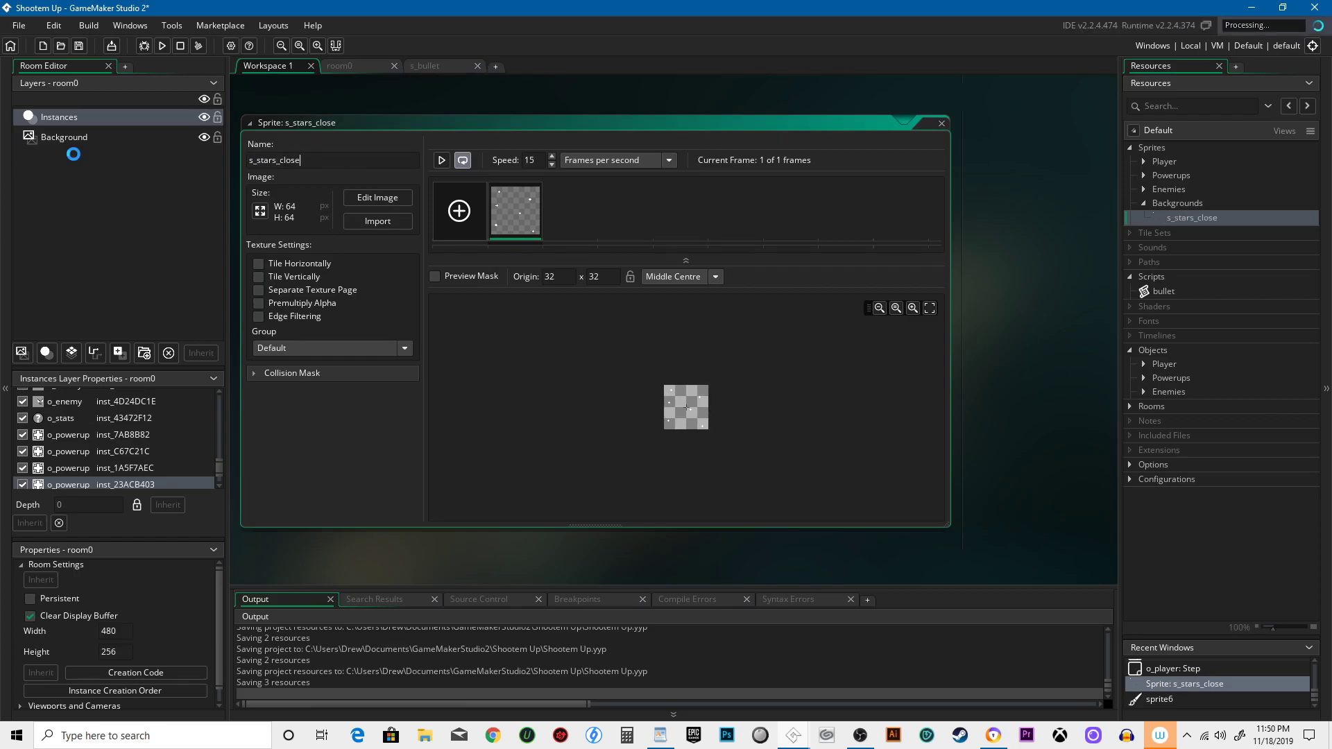
pyautogui.click(941, 123)
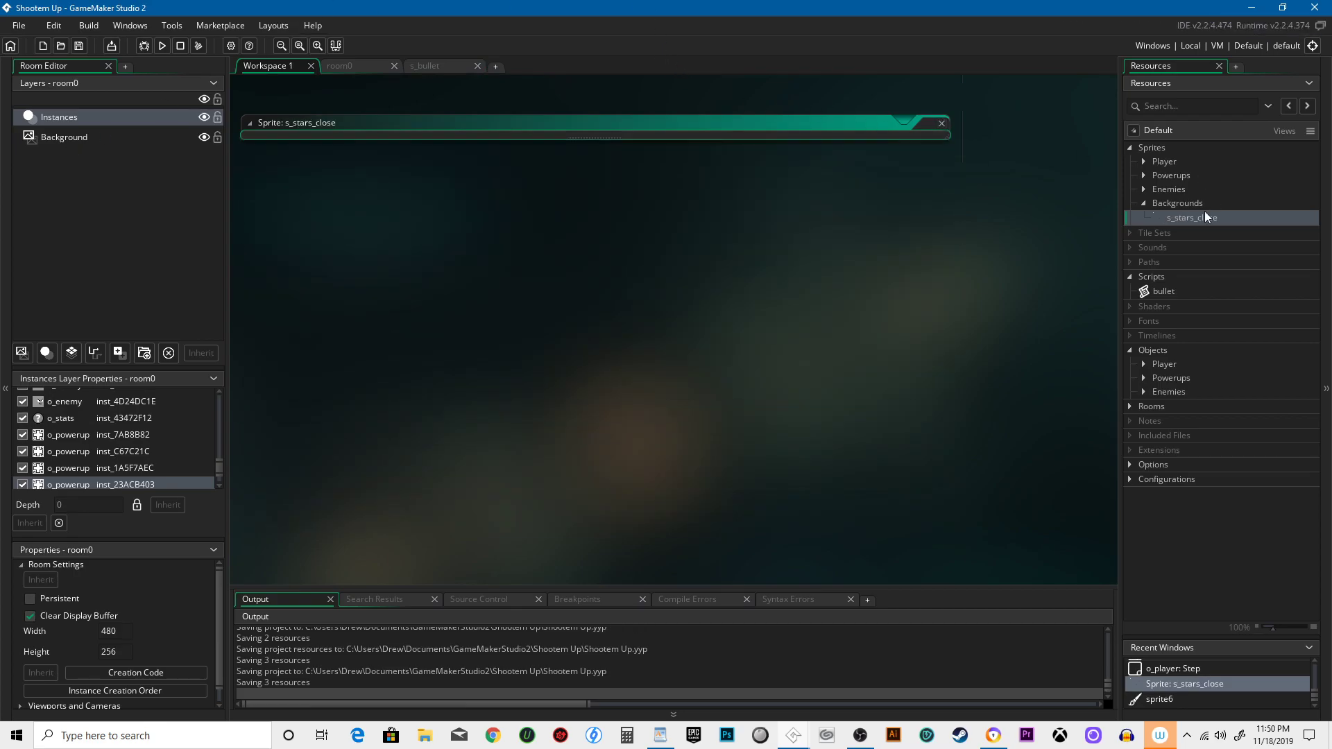
# Create a second sprite in Backgrounds, resize it to 64 x 64, and open it for painting.
pyautogui.rightClick(1200, 215)
pyautogui.click(1186, 222)
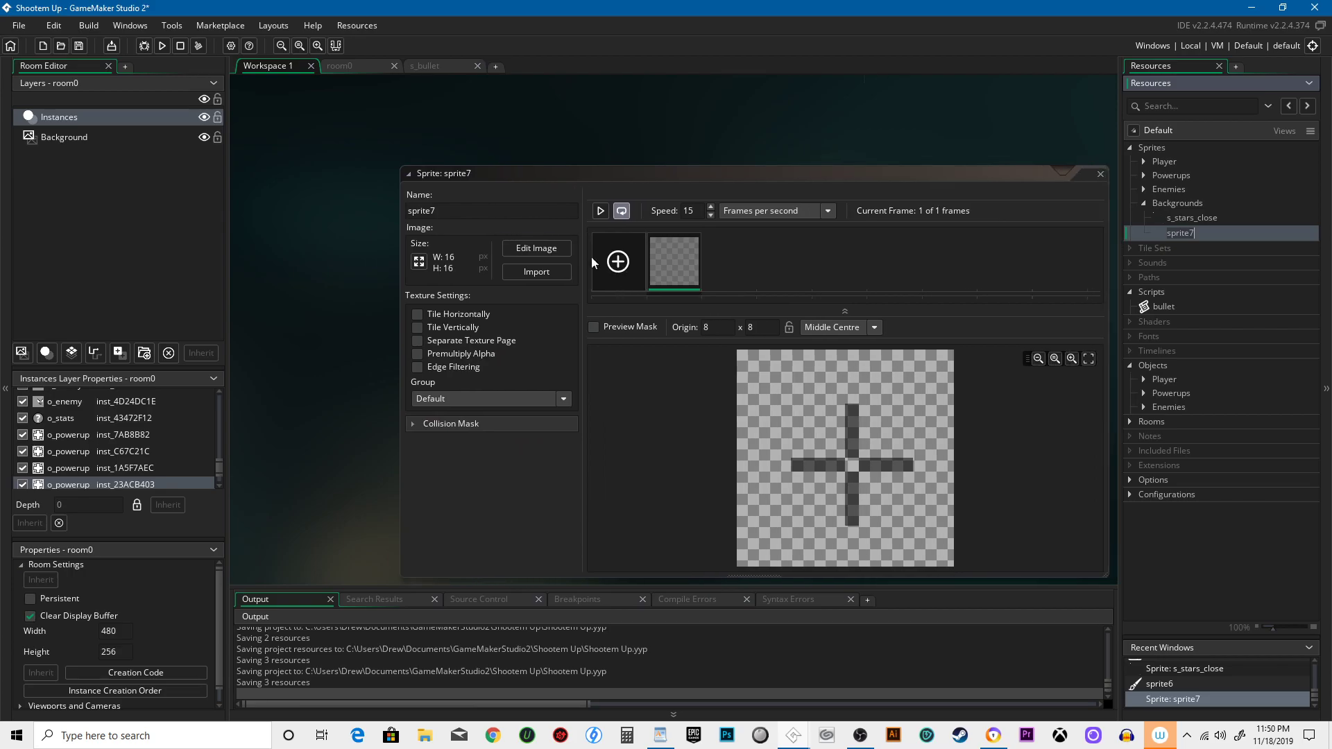
pyautogui.click(407, 262)
pyautogui.hotkey('shift', 'Home')
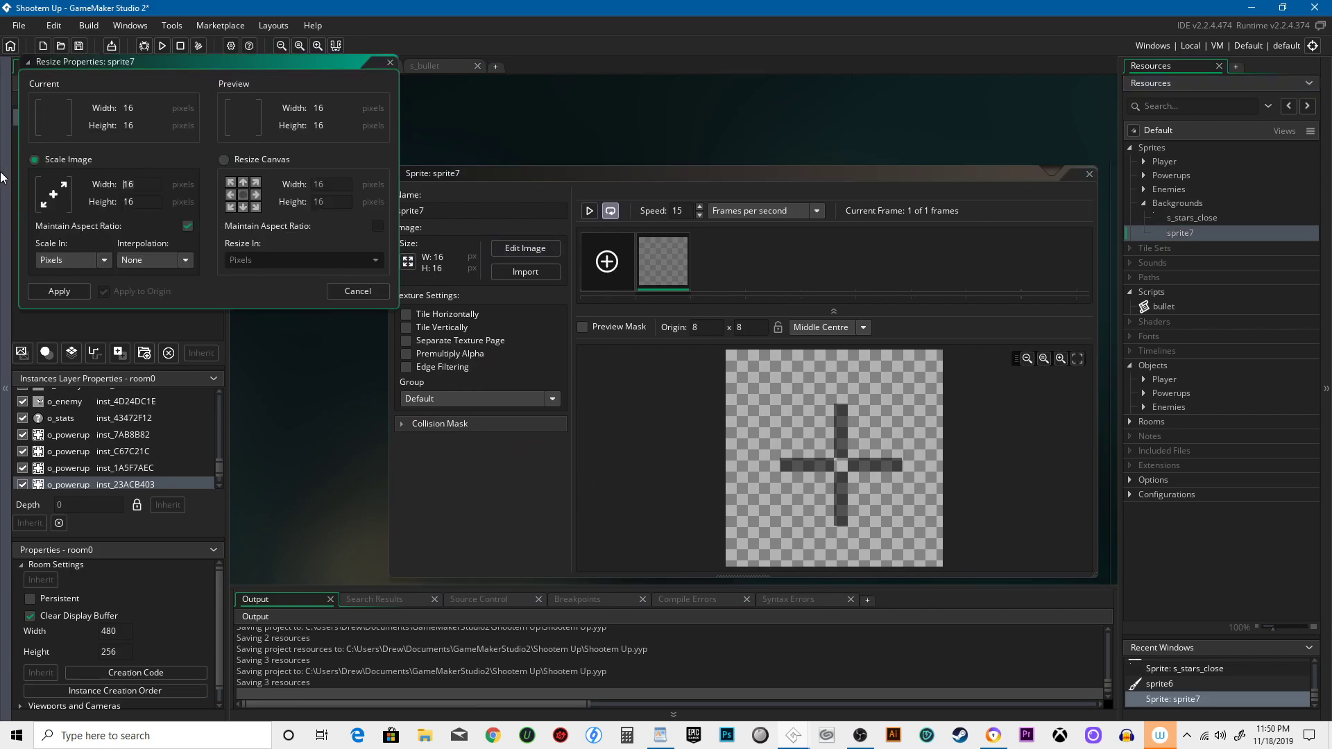
pyautogui.write('64')
pyautogui.press('Return')
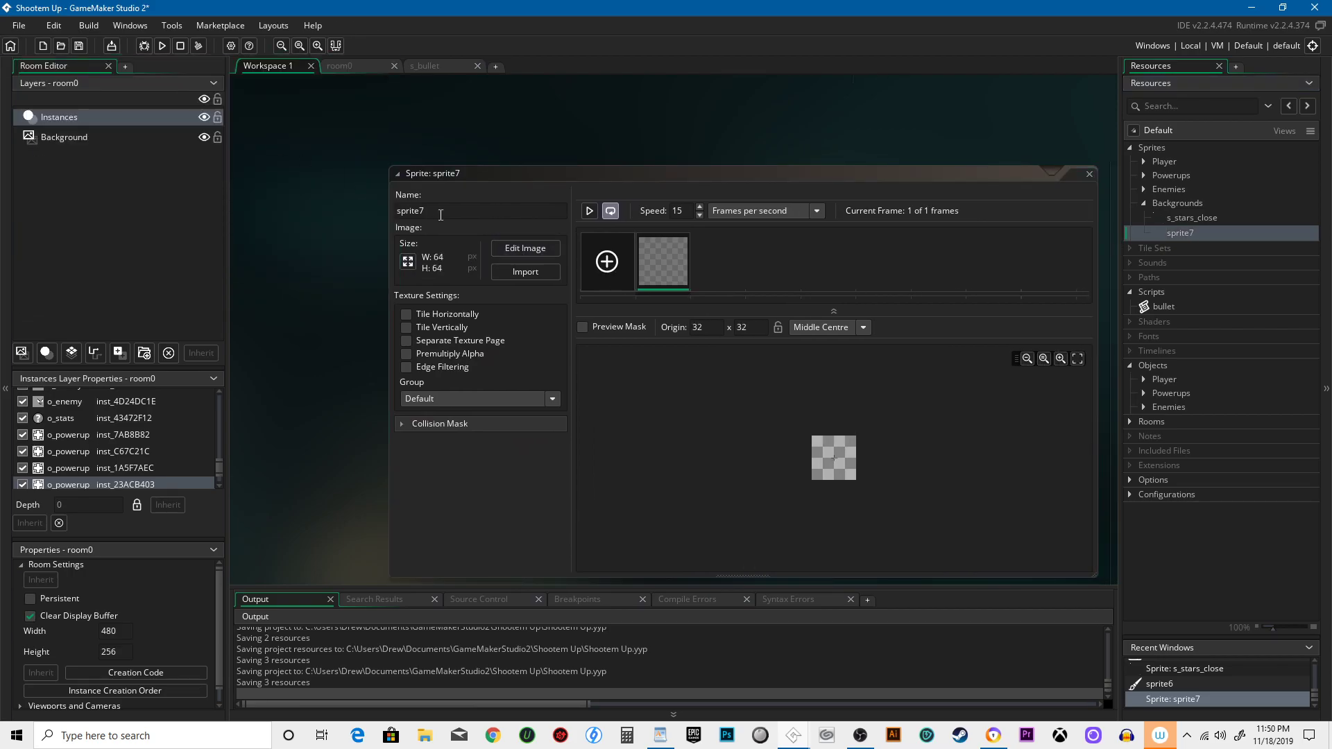
pyautogui.click(524, 248)
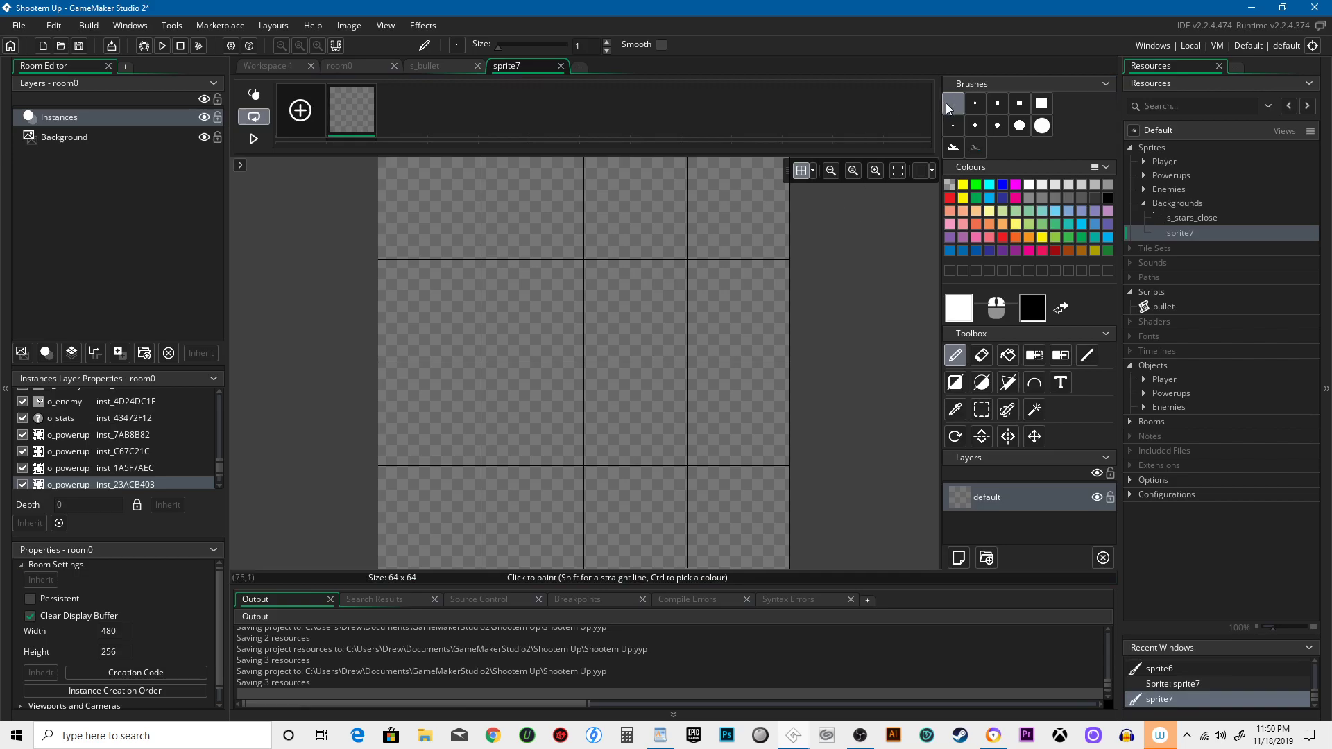
# Dot seven single white star pixels across the canvas, undoing the last ones.
pyautogui.click(433, 211)
pyautogui.click(657, 218)
pyautogui.click(497, 353)
pyautogui.click(588, 469)
pyautogui.click(716, 360)
pyautogui.click(715, 520)
pyautogui.click(439, 520)
pyautogui.hotkey('ctrl', 'z')
pyautogui.hotkey('ctrl', 'z')
pyautogui.hotkey('ctrl', 'z')
# Add more white star pixels, undo the last, and name the sprite s_stars_far.
pyautogui.click(740, 184)
pyautogui.click(594, 301)
pyautogui.click(529, 218)
pyautogui.click(432, 308)
pyautogui.click(574, 455)
pyautogui.click(690, 366)
pyautogui.click(755, 540)
pyautogui.click(439, 533)
pyautogui.click(446, 449)
pyautogui.click(651, 263)
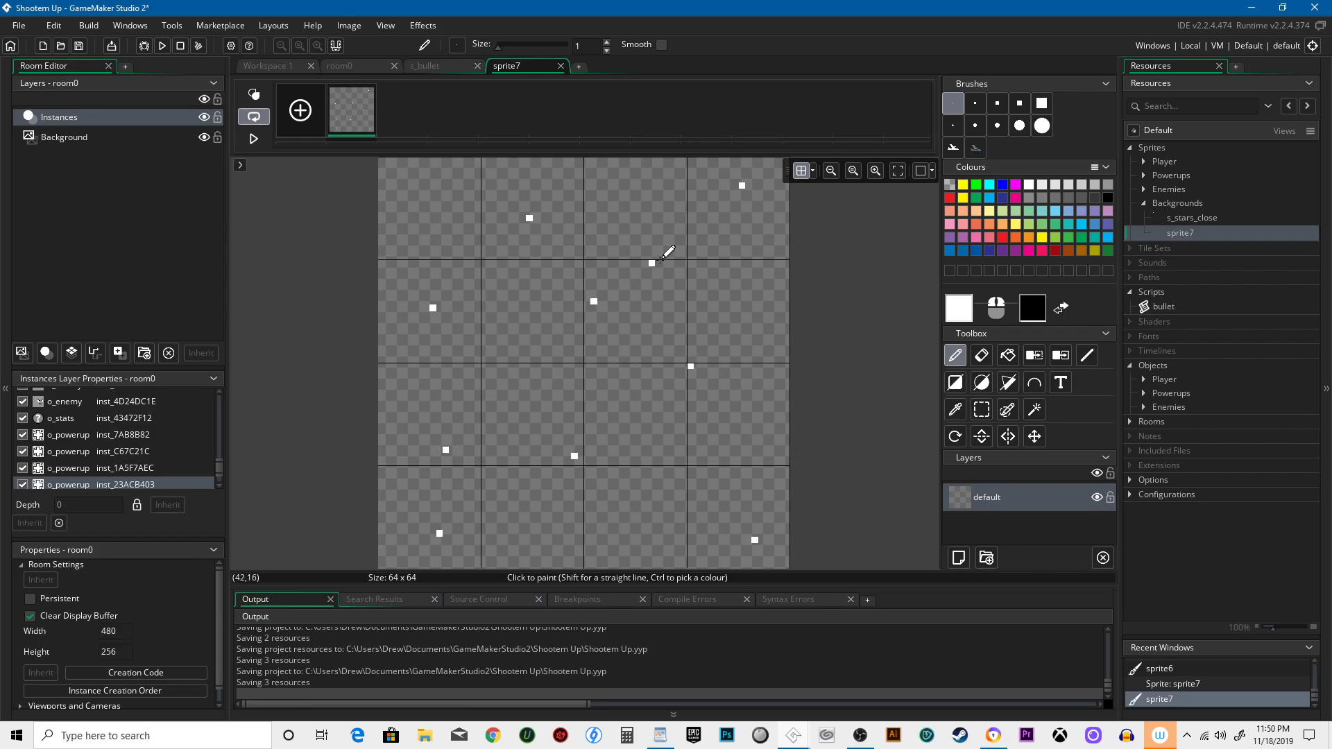
pyautogui.hotkey('ctrl', 'z')
pyautogui.click(560, 66)
pyautogui.write('s_')
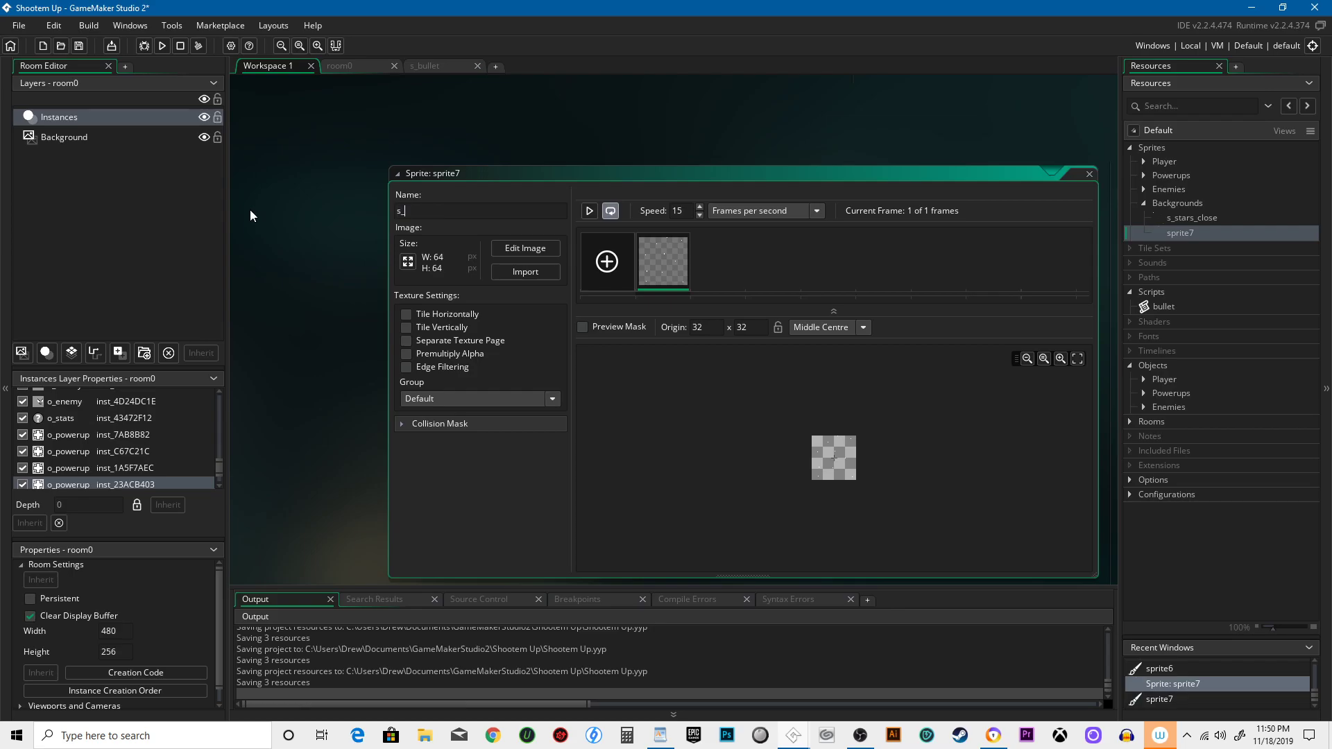
pyautogui.write('stars_far')
# Add a new background layer in room0 showing the s_stars_close sprite.
pyautogui.click(1089, 173)
pyautogui.click(97, 141)
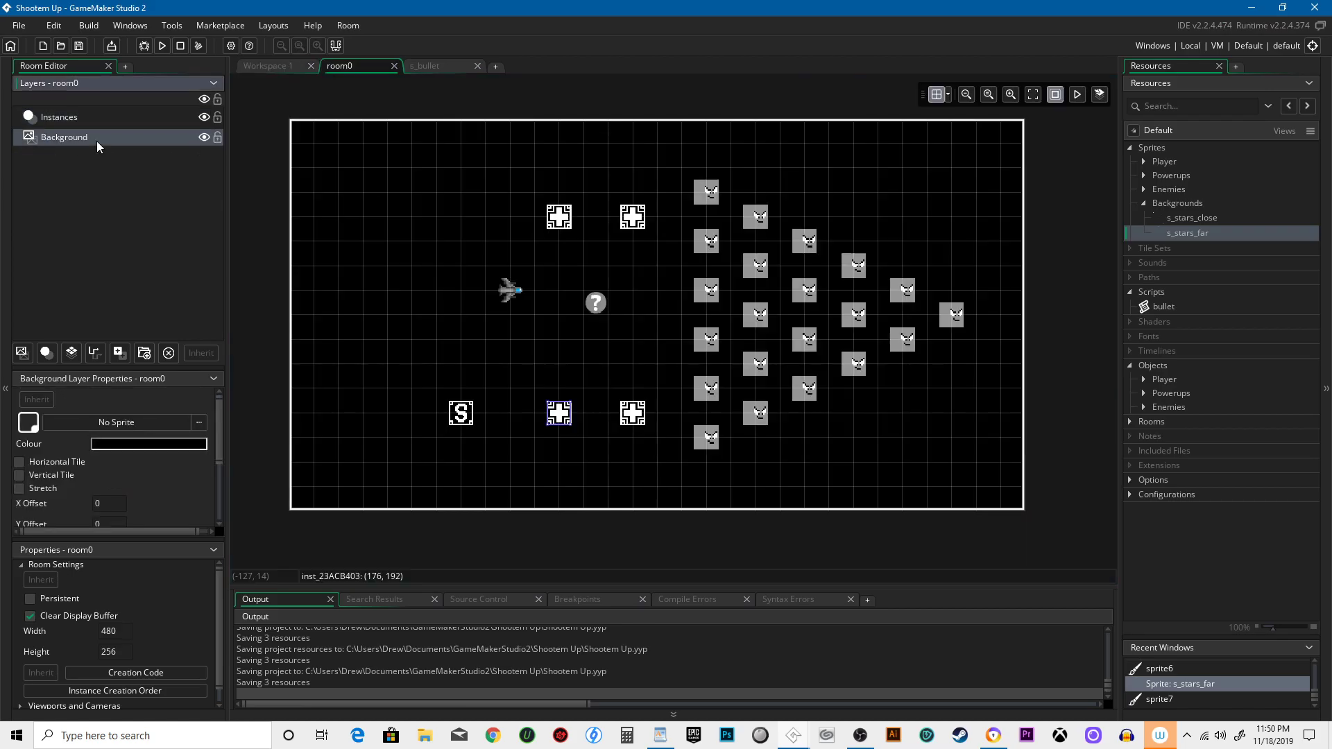
pyautogui.click(29, 352)
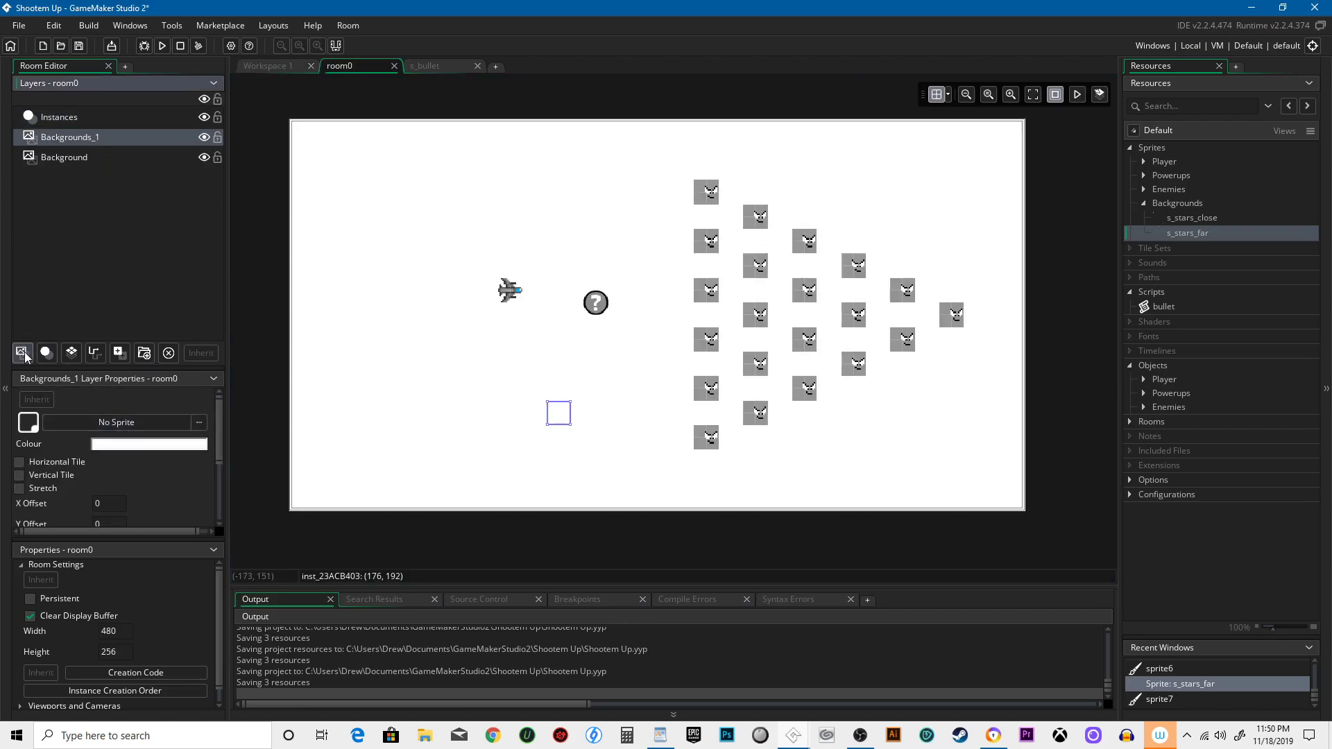
pyautogui.click(197, 423)
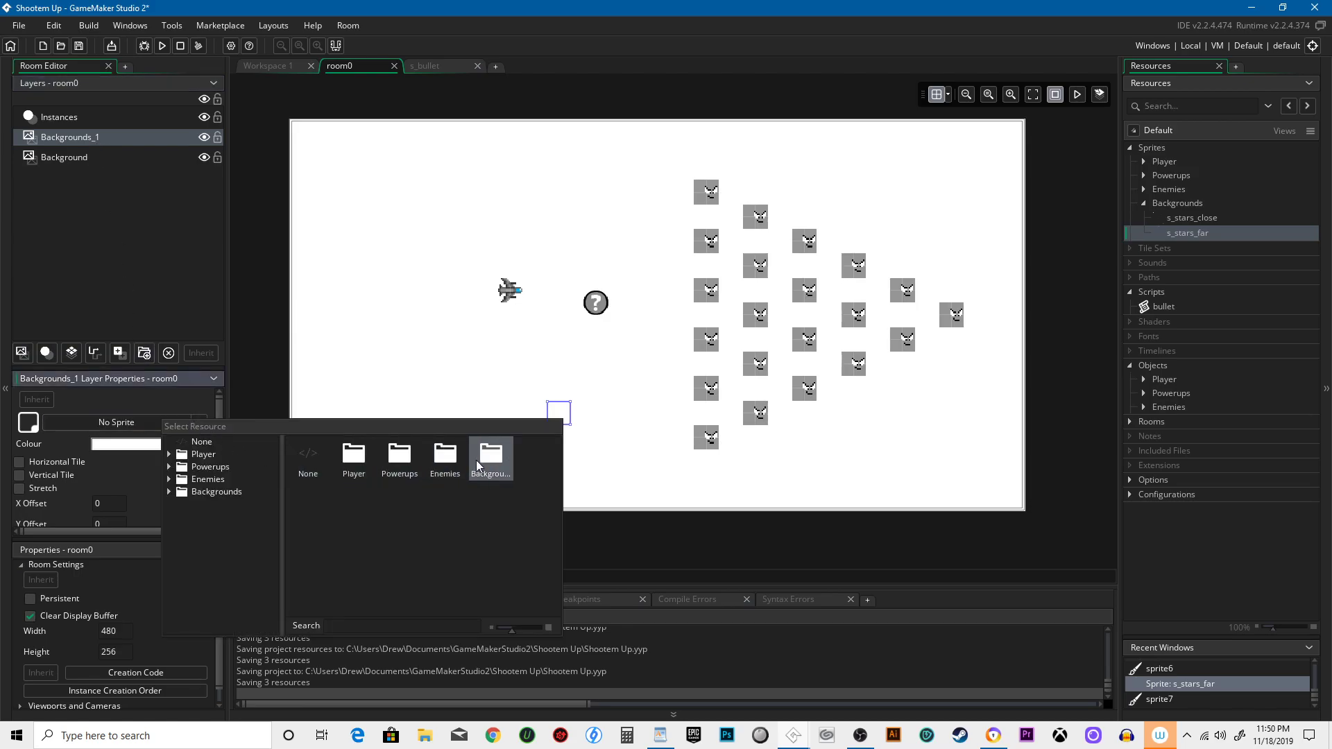
pyautogui.doubleClick(475, 460)
pyautogui.doubleClick(347, 452)
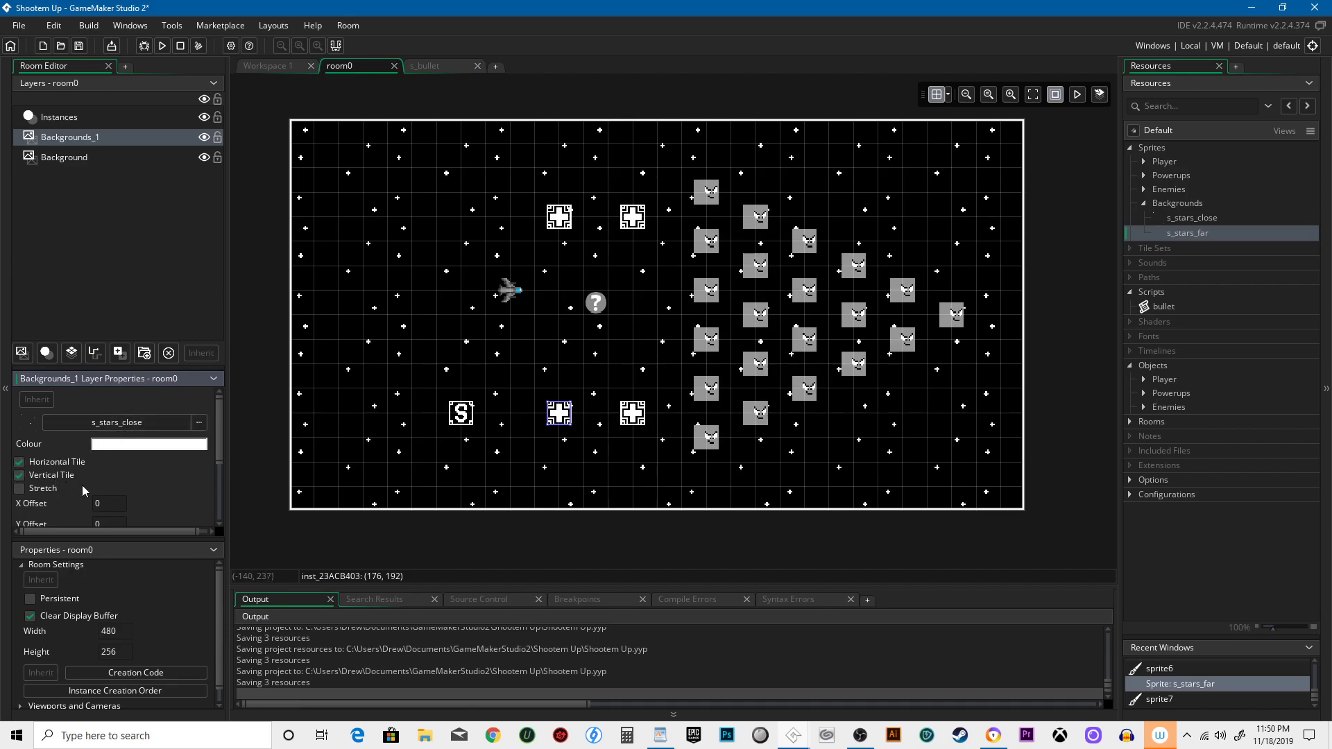
# Give the original Background layer the s_stars_far sprite, tiled horizontally.
pyautogui.click(90, 157)
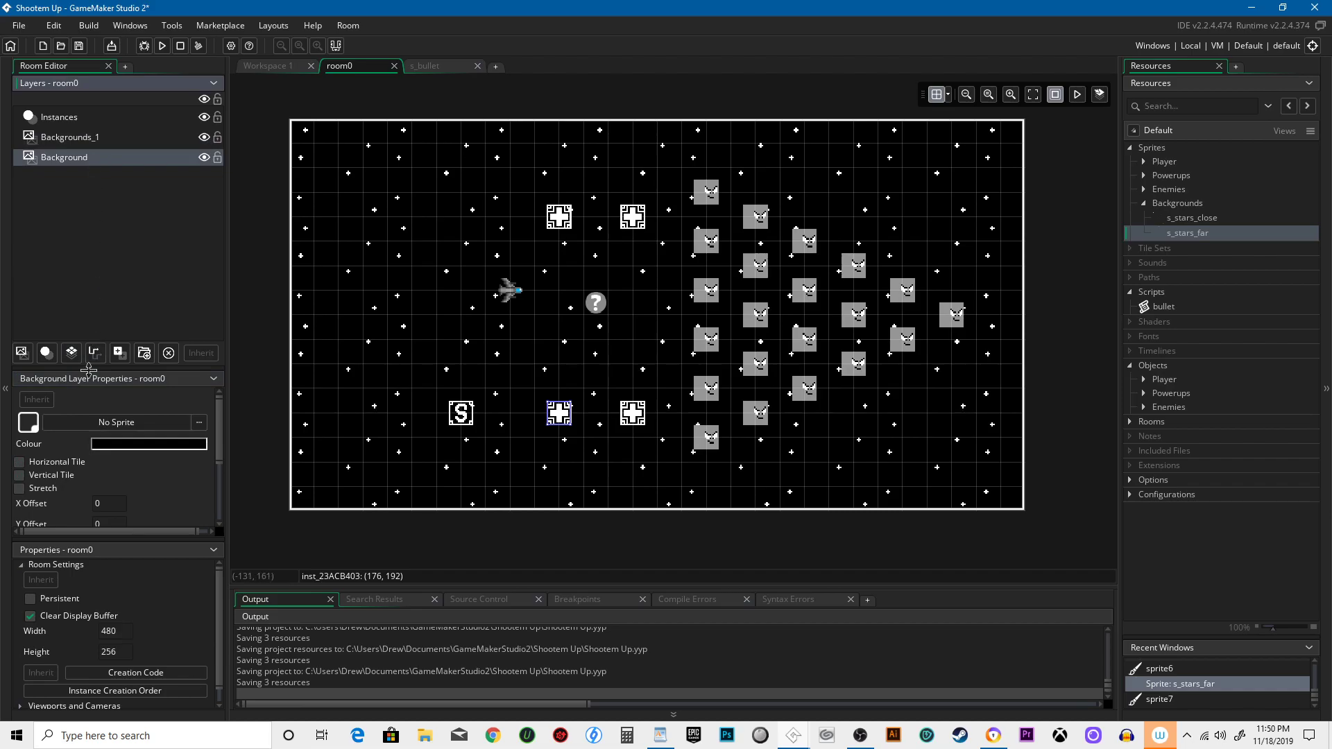
pyautogui.click(200, 424)
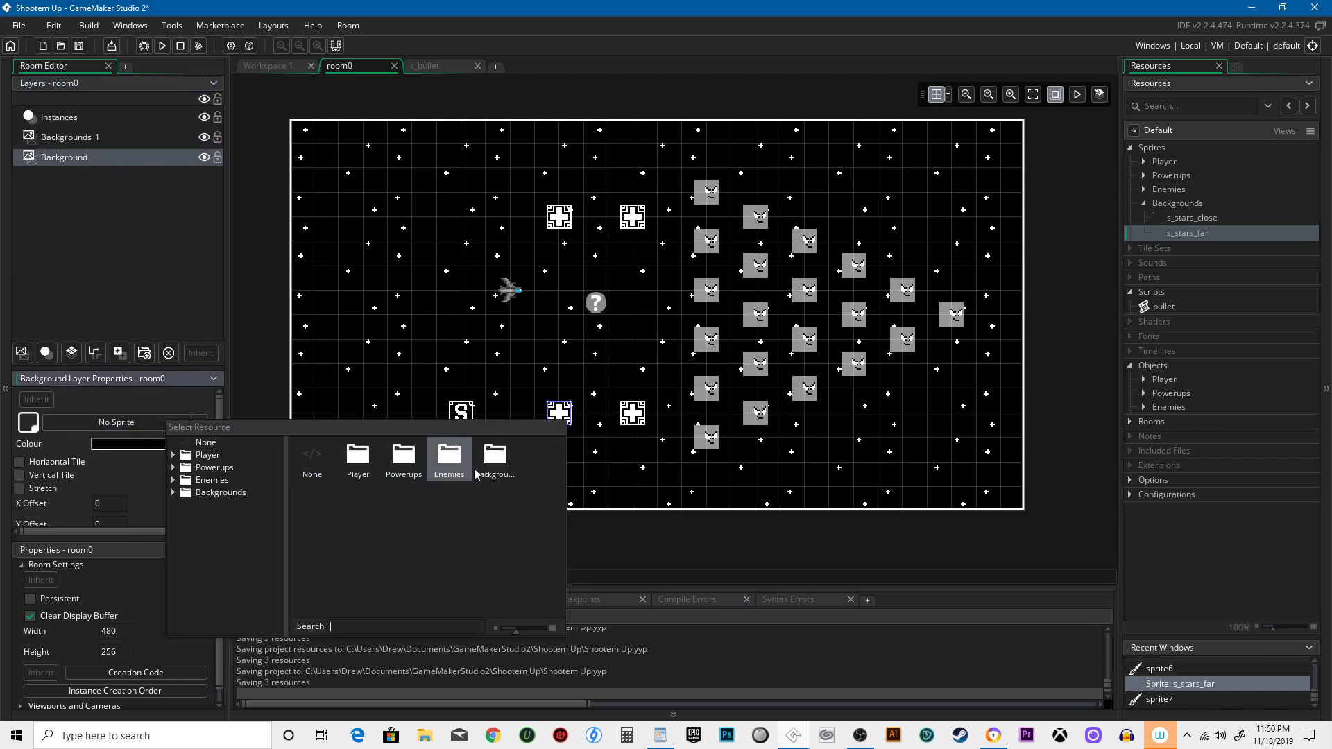
pyautogui.doubleClick(489, 461)
pyautogui.doubleClick(418, 474)
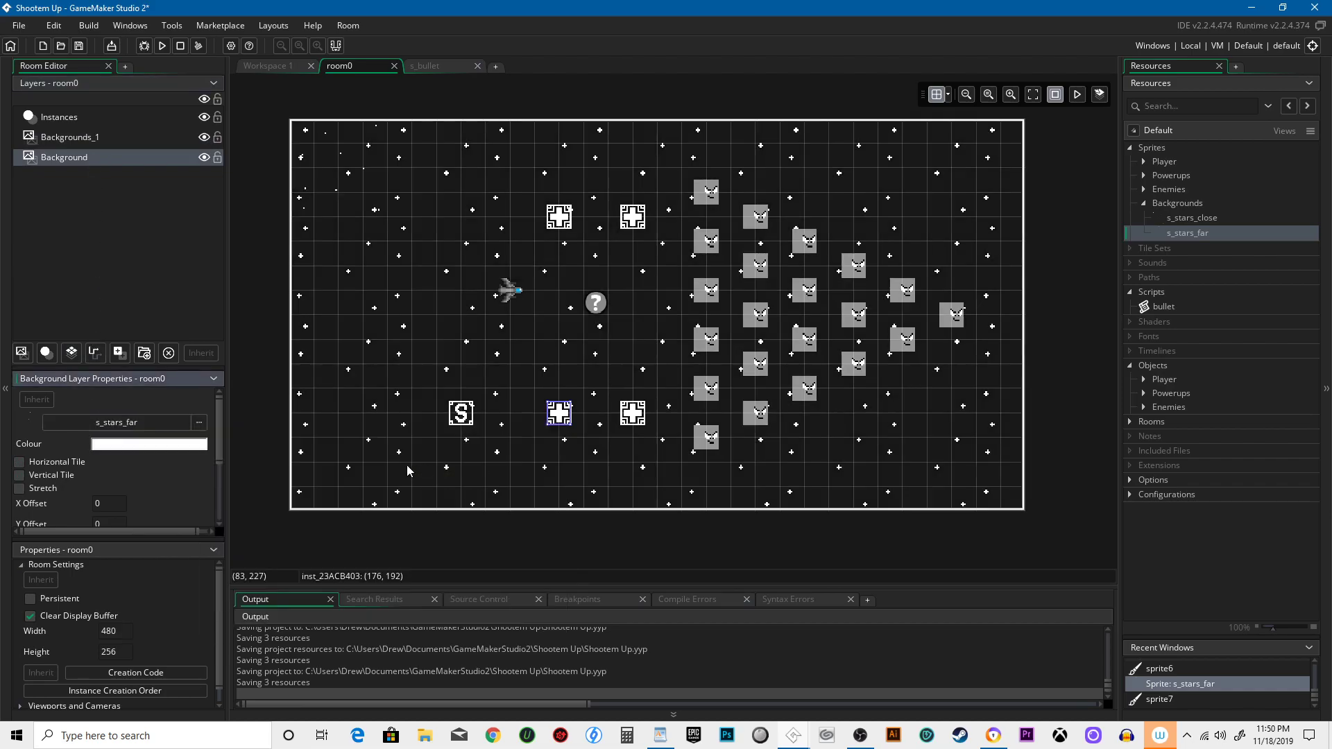
pyautogui.click(60, 466)
# Set the Backgrounds_1 layer's horizontal speed to -2.
pyautogui.scroll(-3, 83, 479)
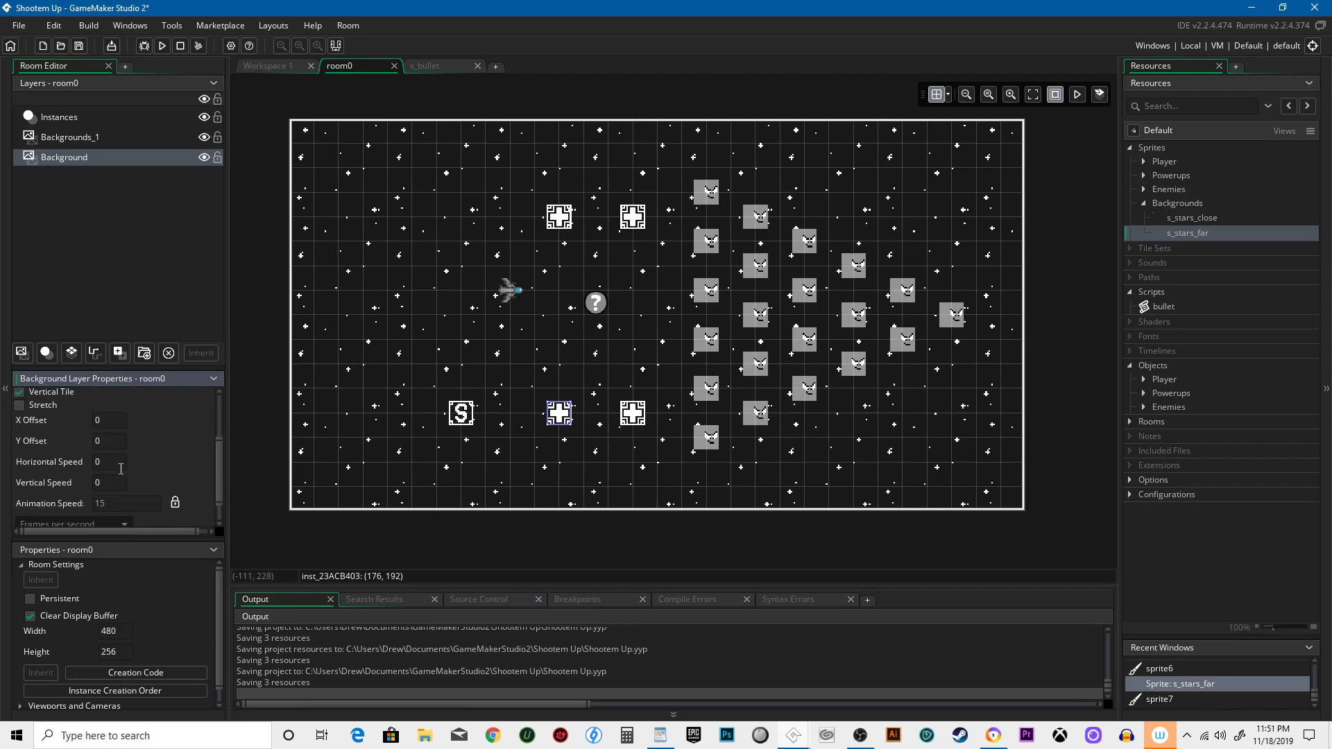
pyautogui.click(116, 463)
pyautogui.click(104, 141)
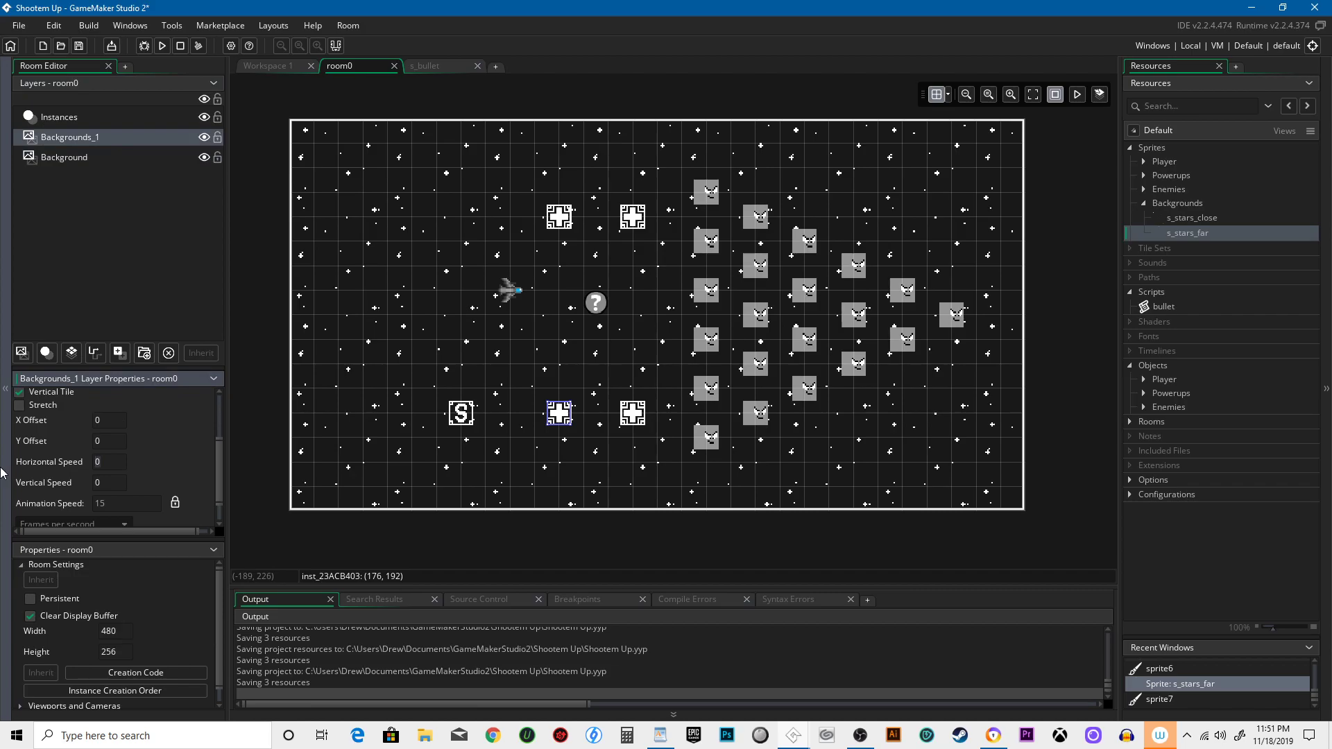
pyautogui.write('-4')
pyautogui.write('2')
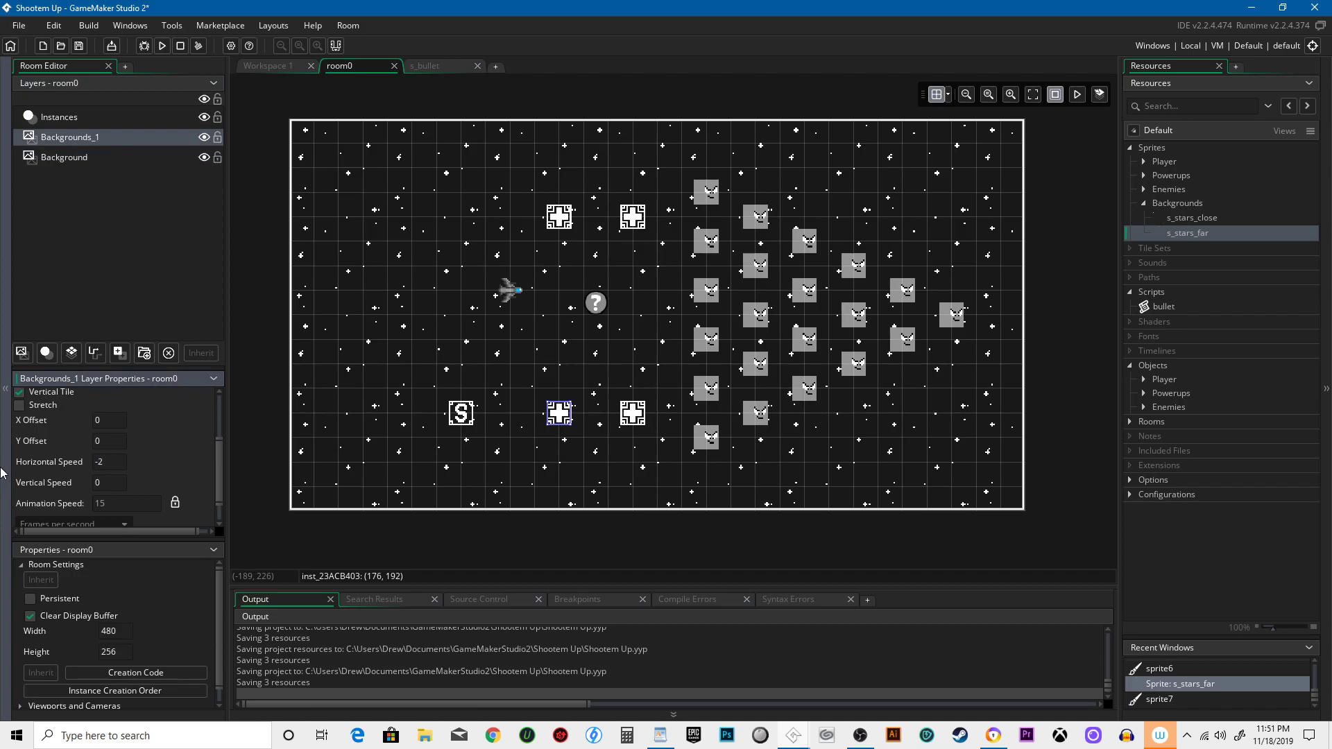
# Set the Background layer's horizontal speed to -0.5 and verify the value.
pyautogui.click(77, 157)
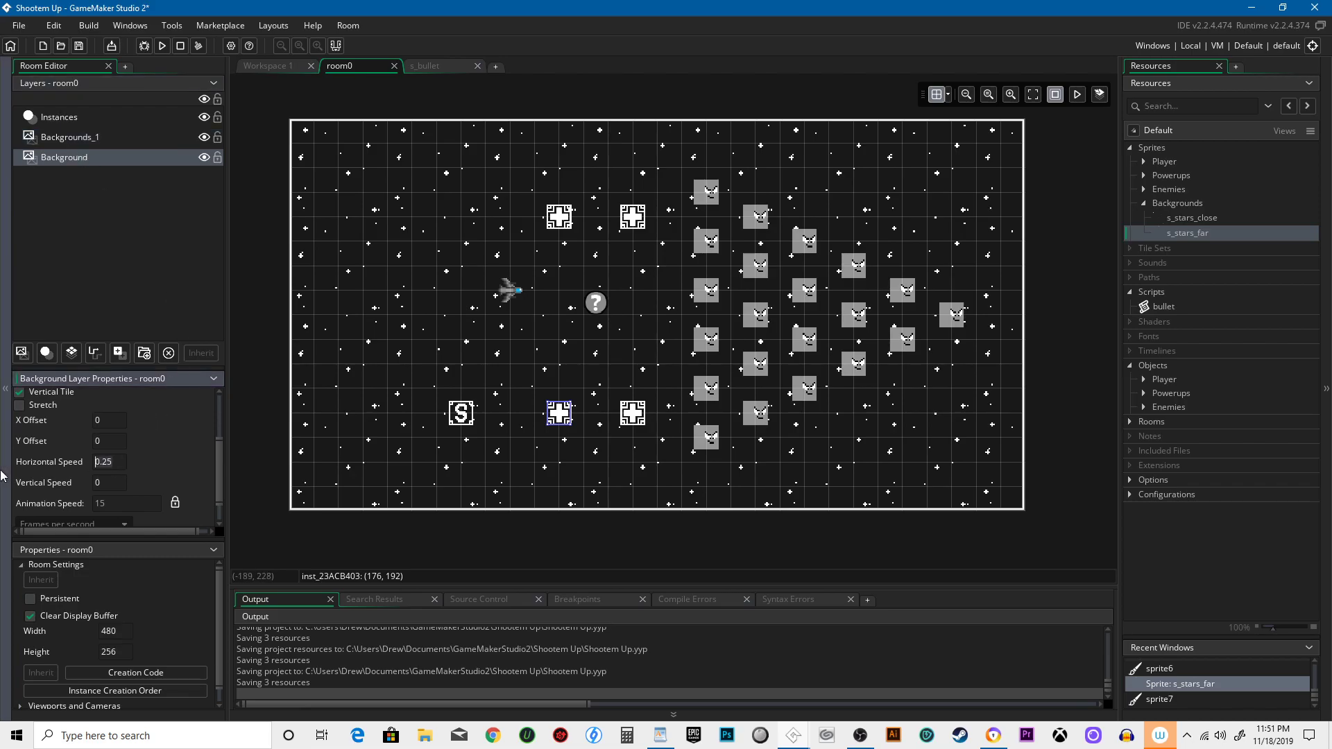
pyautogui.write('-.5')
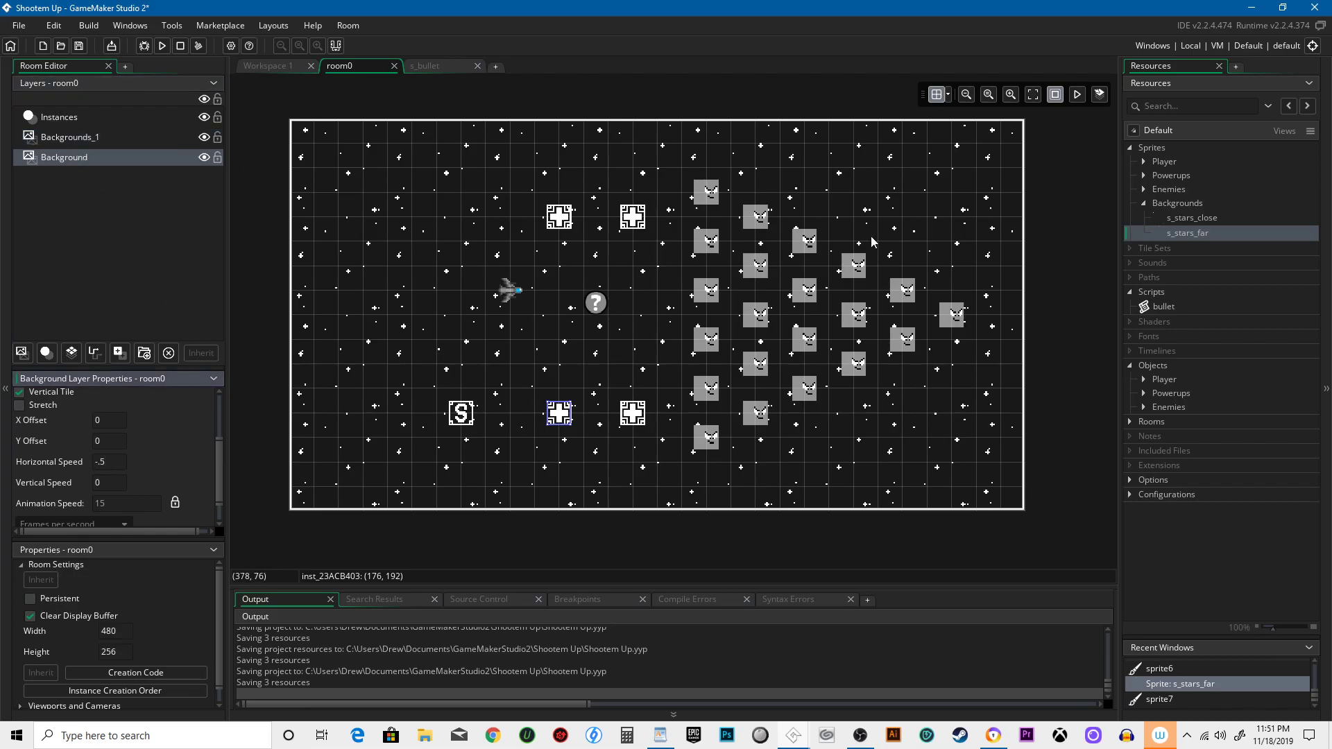
pyautogui.click(624, 312)
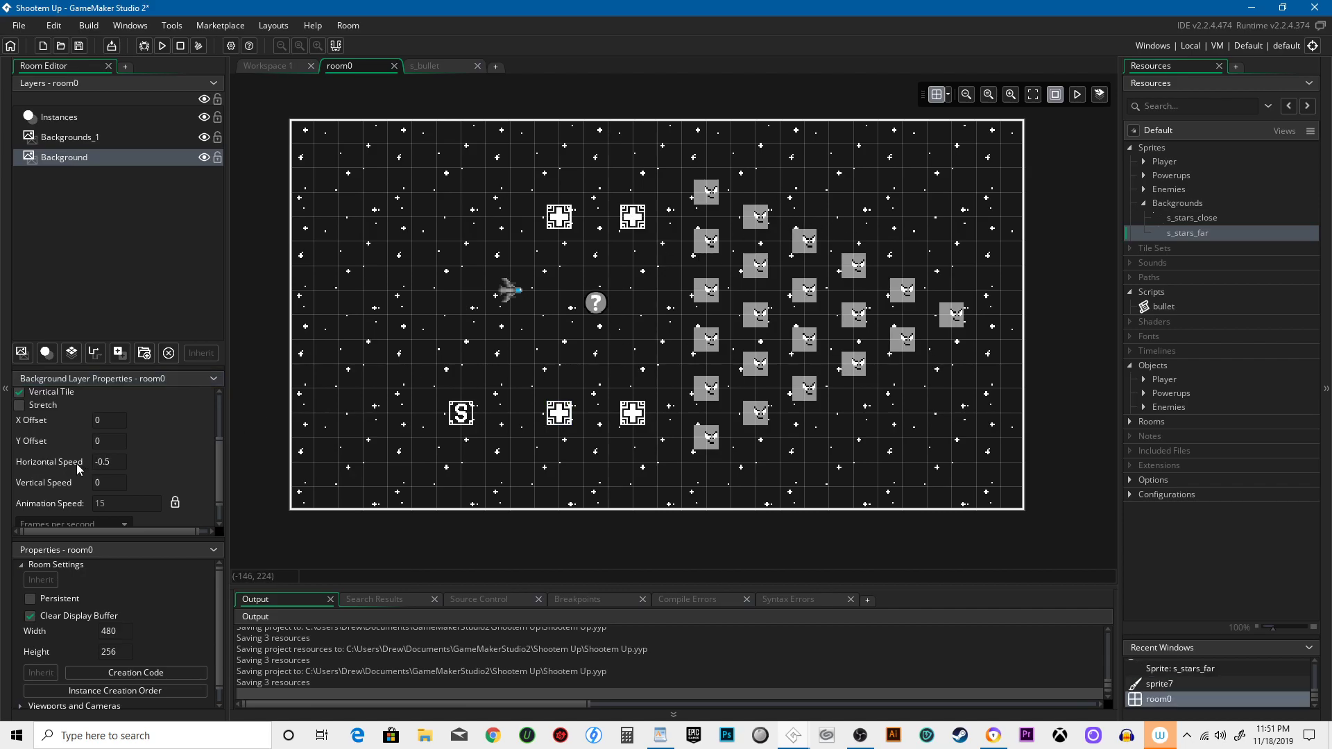
pyautogui.click(102, 463)
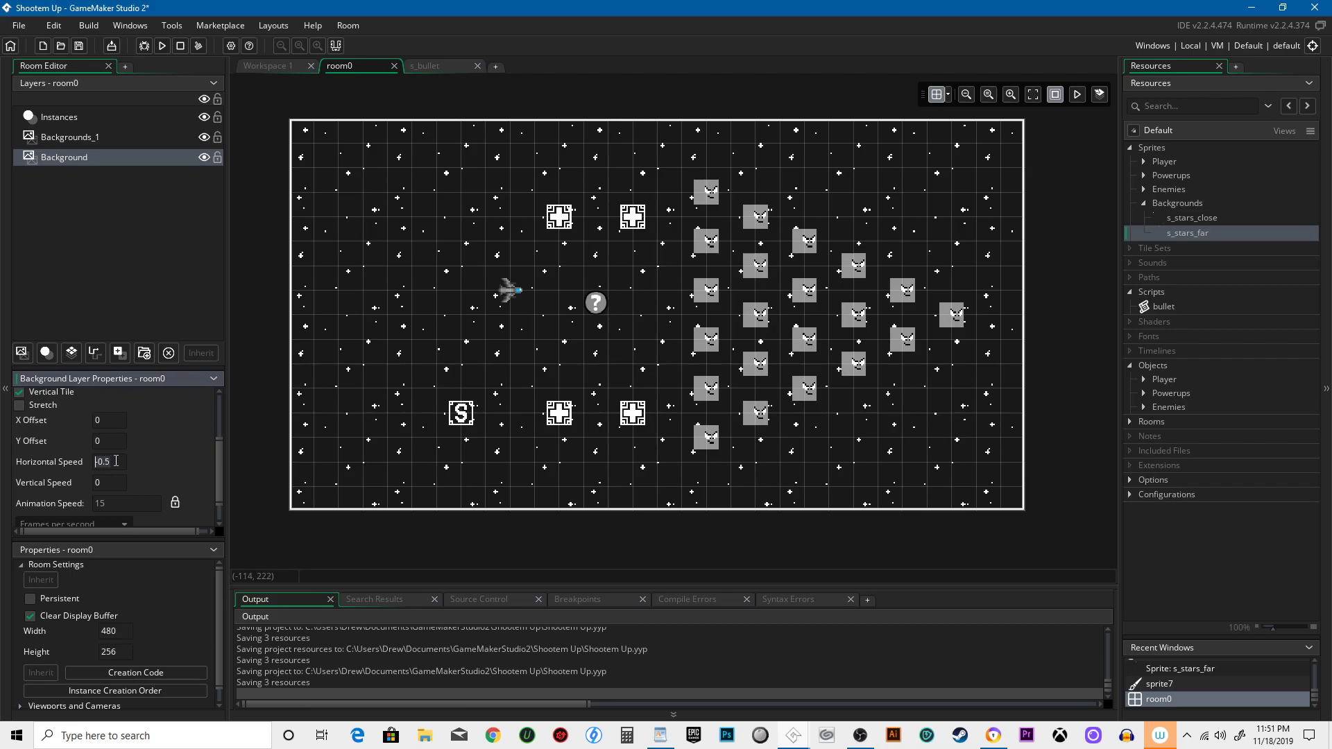
# Play the room0 animation preview to watch both star layers drift left at different speeds.
pyautogui.scroll(-1, 142, 495)
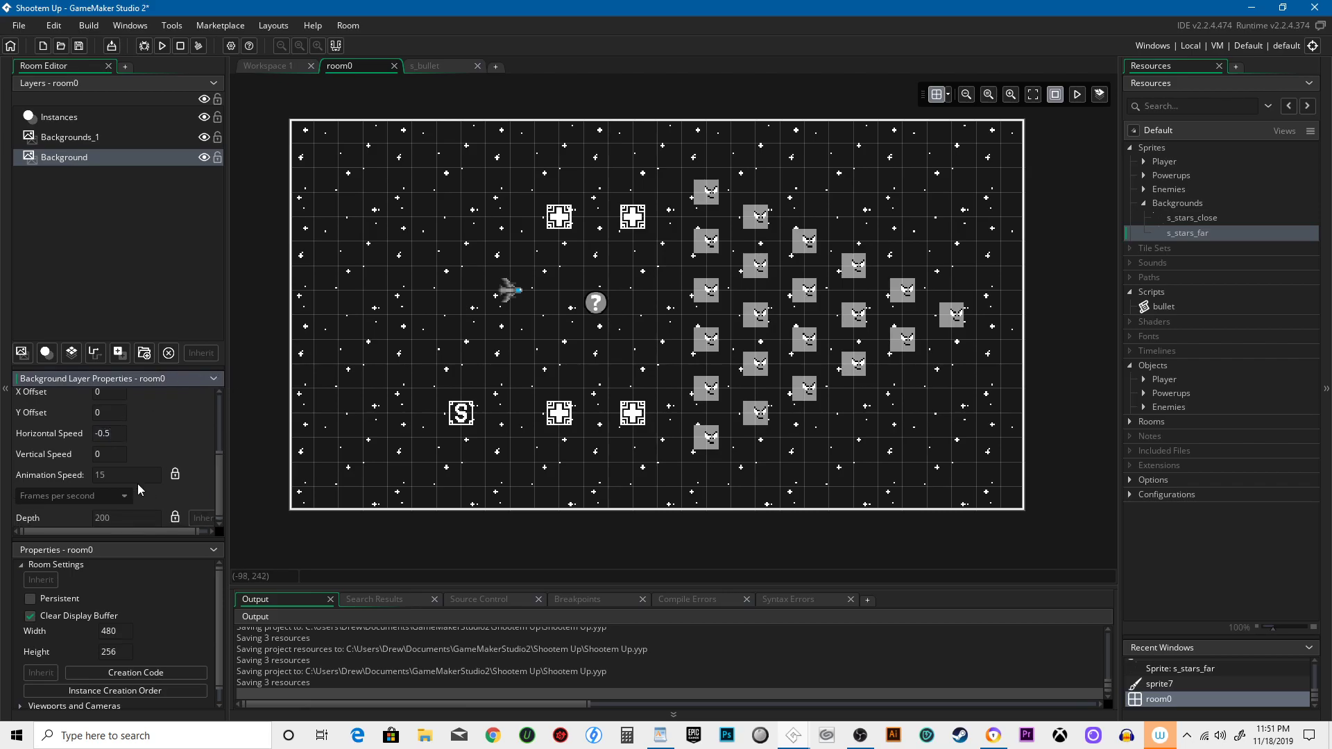
pyautogui.click(1077, 97)
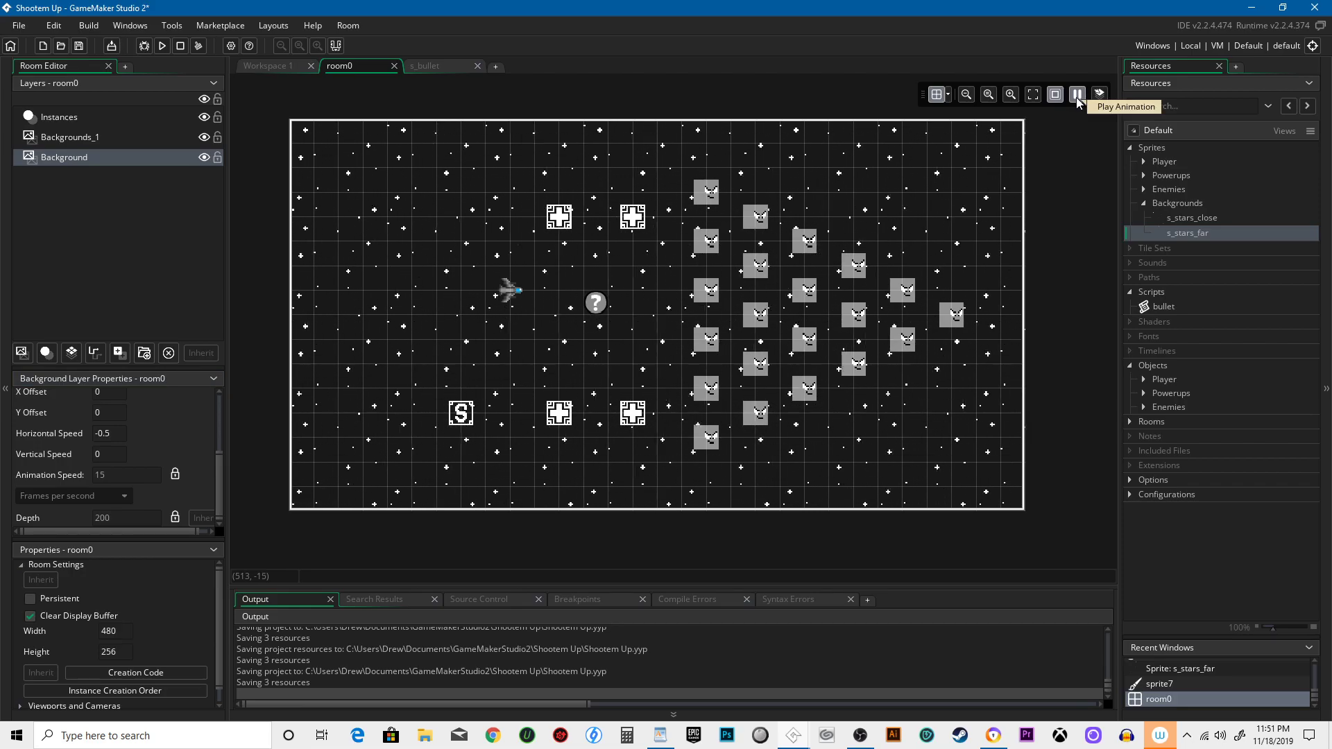
pyautogui.scroll(-1, 485, 431)
pyautogui.scroll(-1, 183, 601)
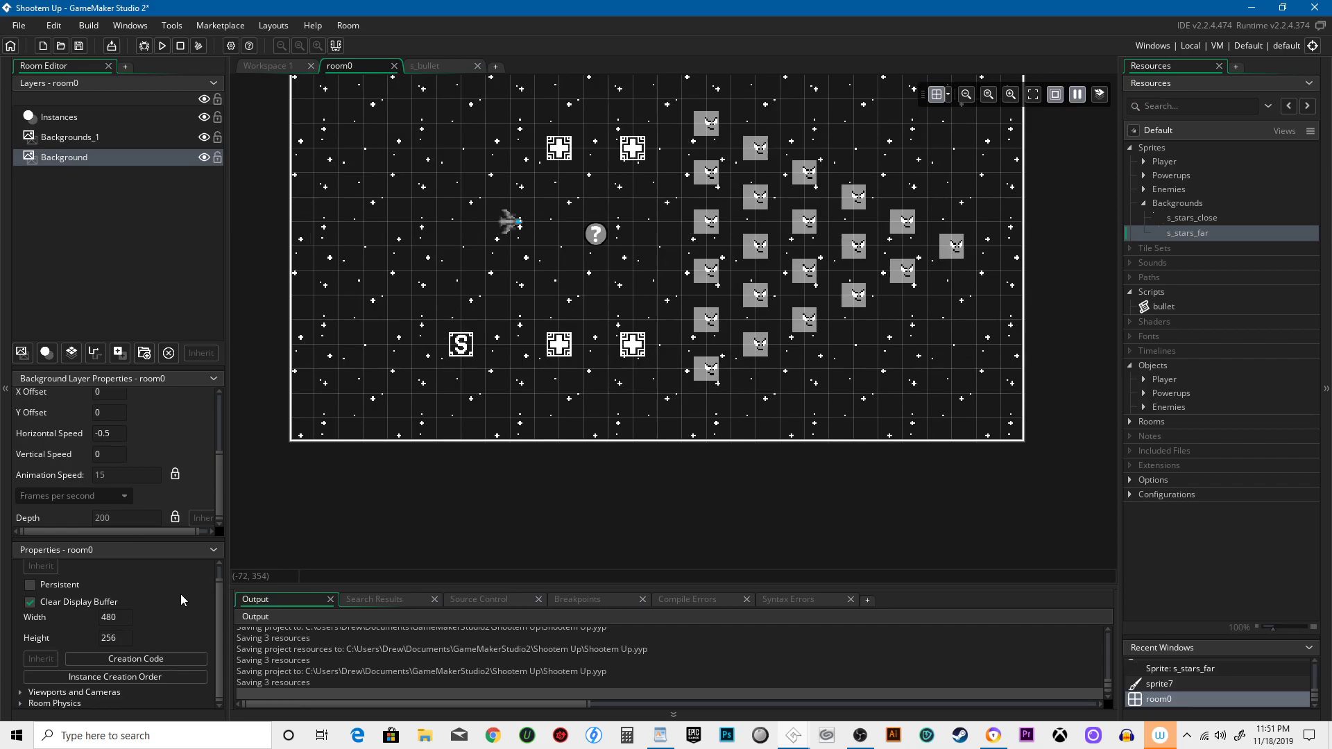
# Pause the preview, test-run the game, then enable Clear Viewport Background for room0.
pyautogui.click(22, 692)
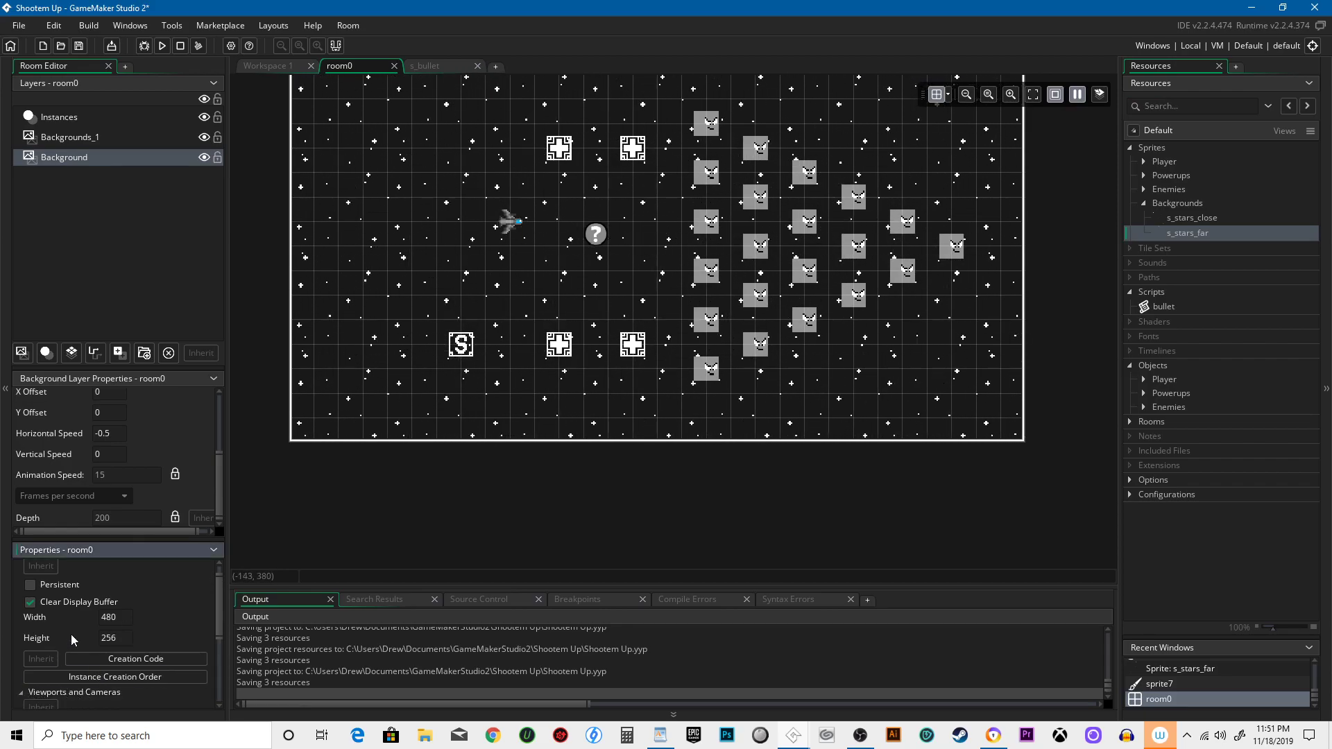
pyautogui.scroll(-3, 71, 638)
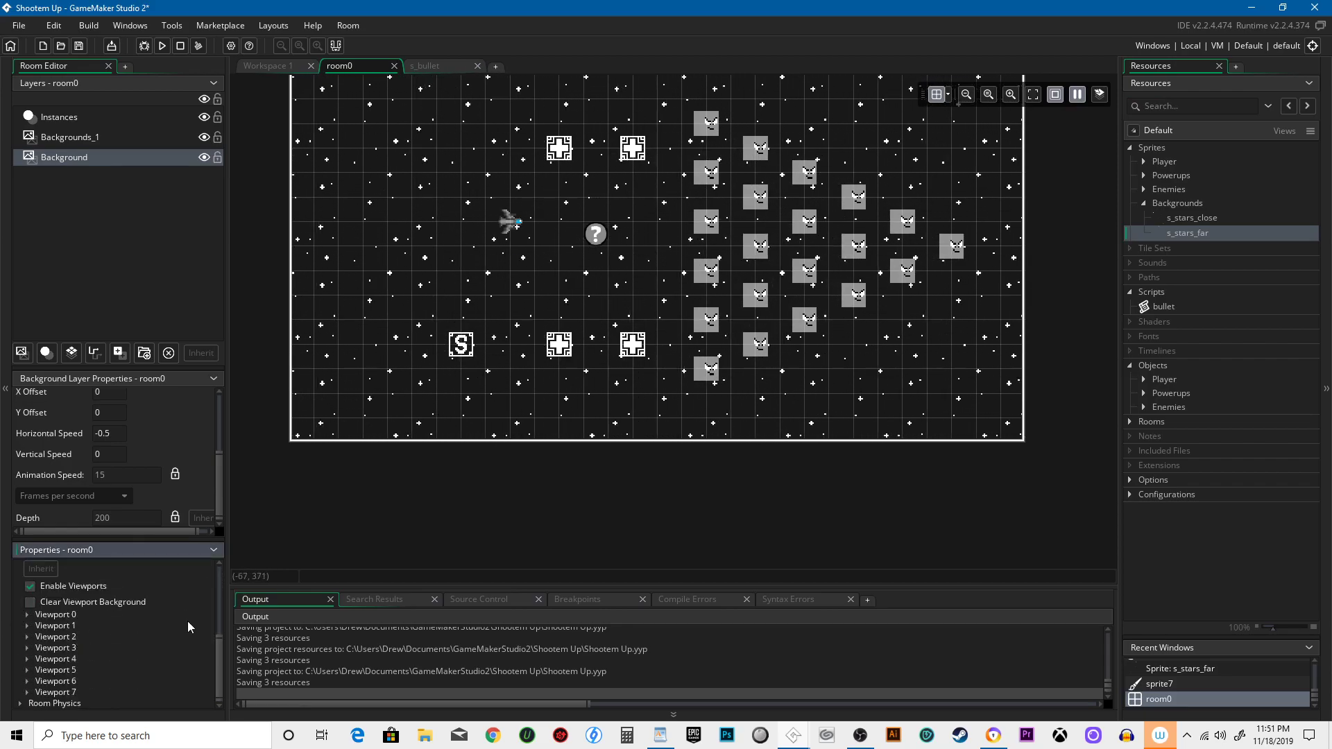
pyautogui.click(1080, 95)
pyautogui.click(161, 46)
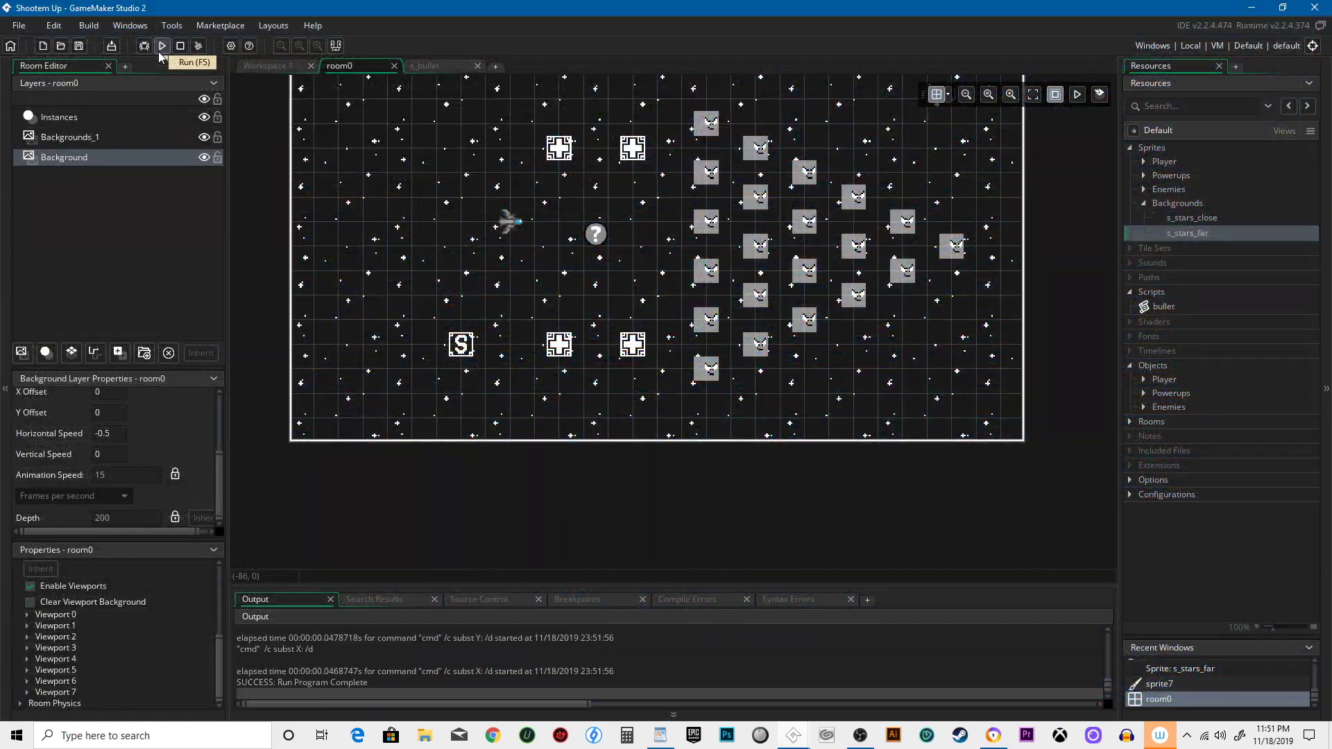
pyautogui.click(29, 601)
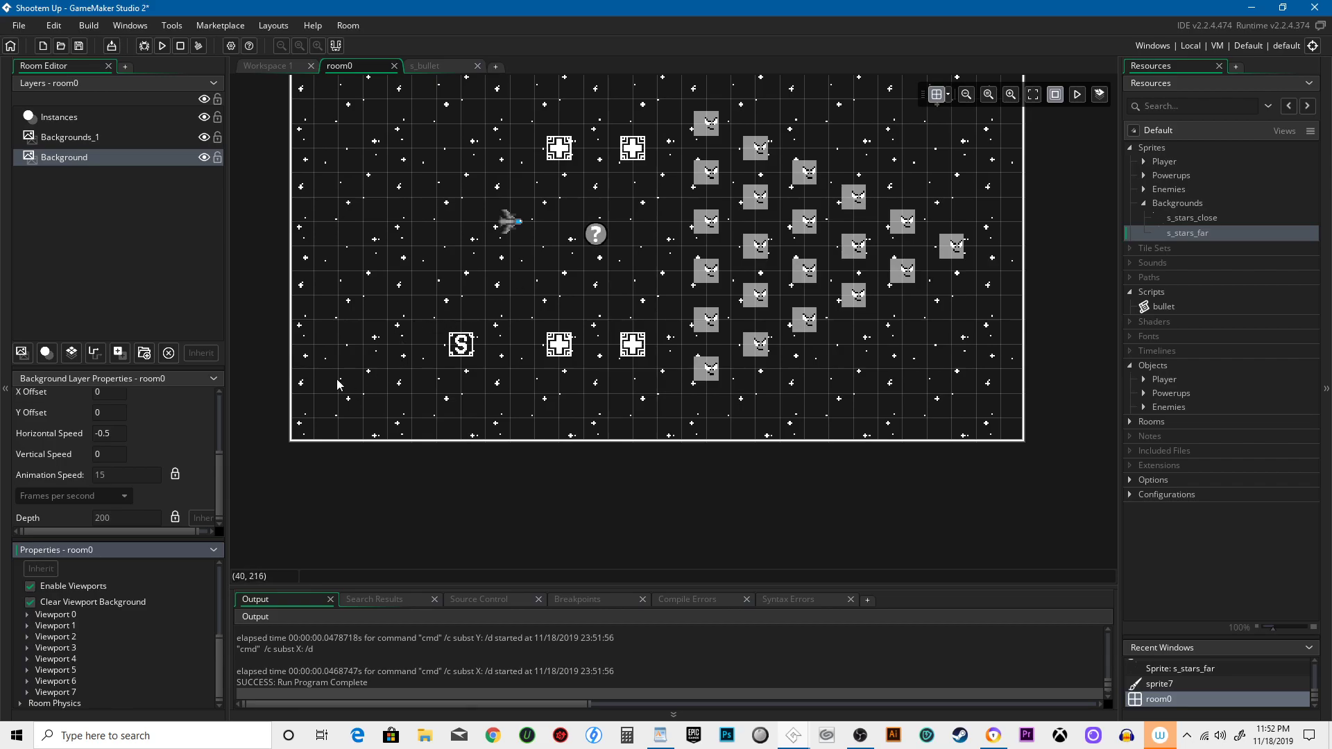
# Run the game again and fly the ship around, firing at enemies and grabbing power-ups.
pyautogui.click(161, 45)
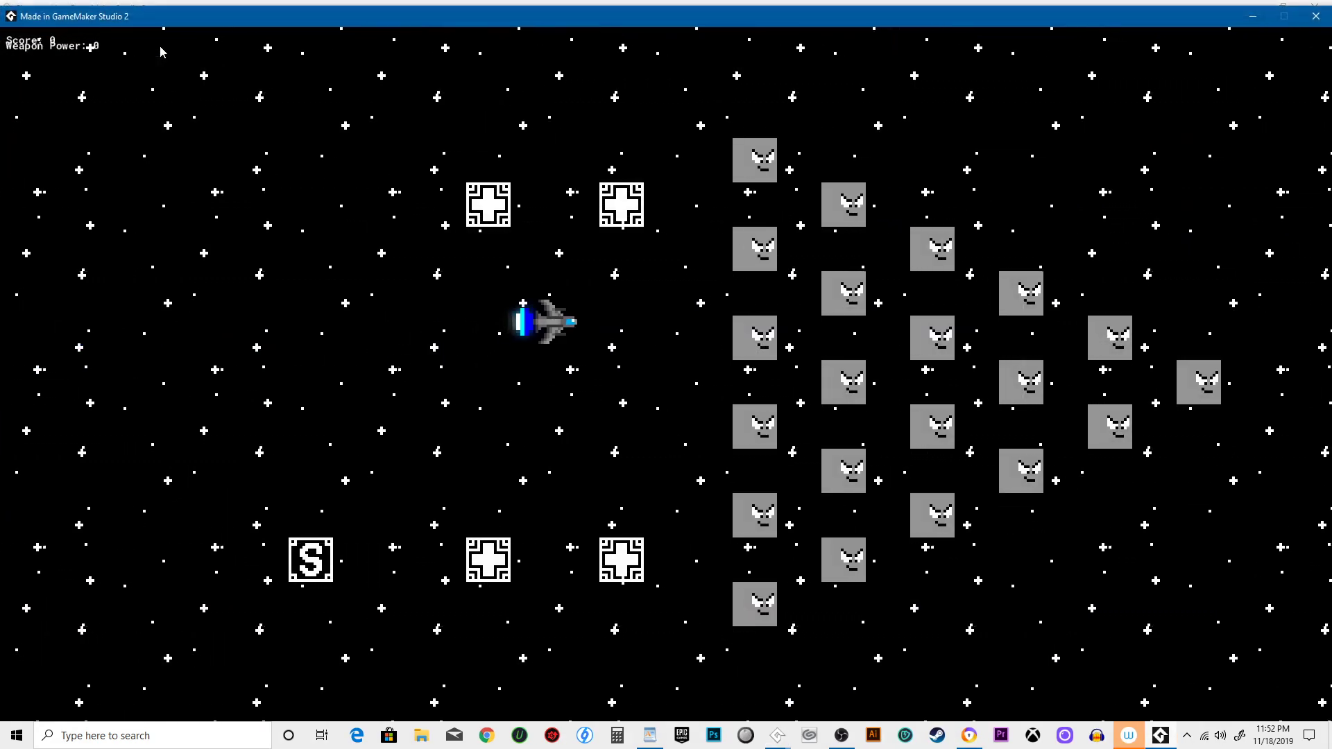
pyautogui.press('Right')
pyautogui.press('Down')
pyautogui.press('Left')
pyautogui.press('Up')
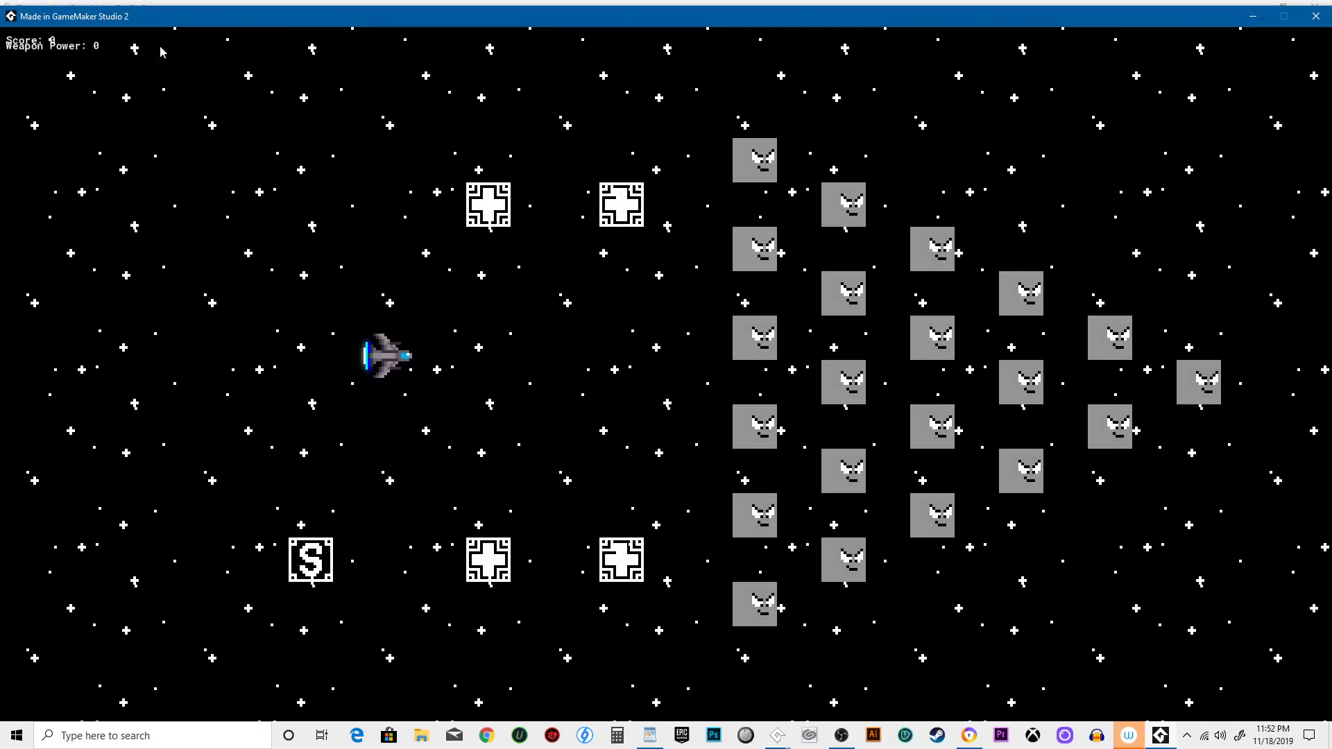
pyautogui.press('Up')
pyautogui.press('space')
pyautogui.press('Right')
pyautogui.press('Down')
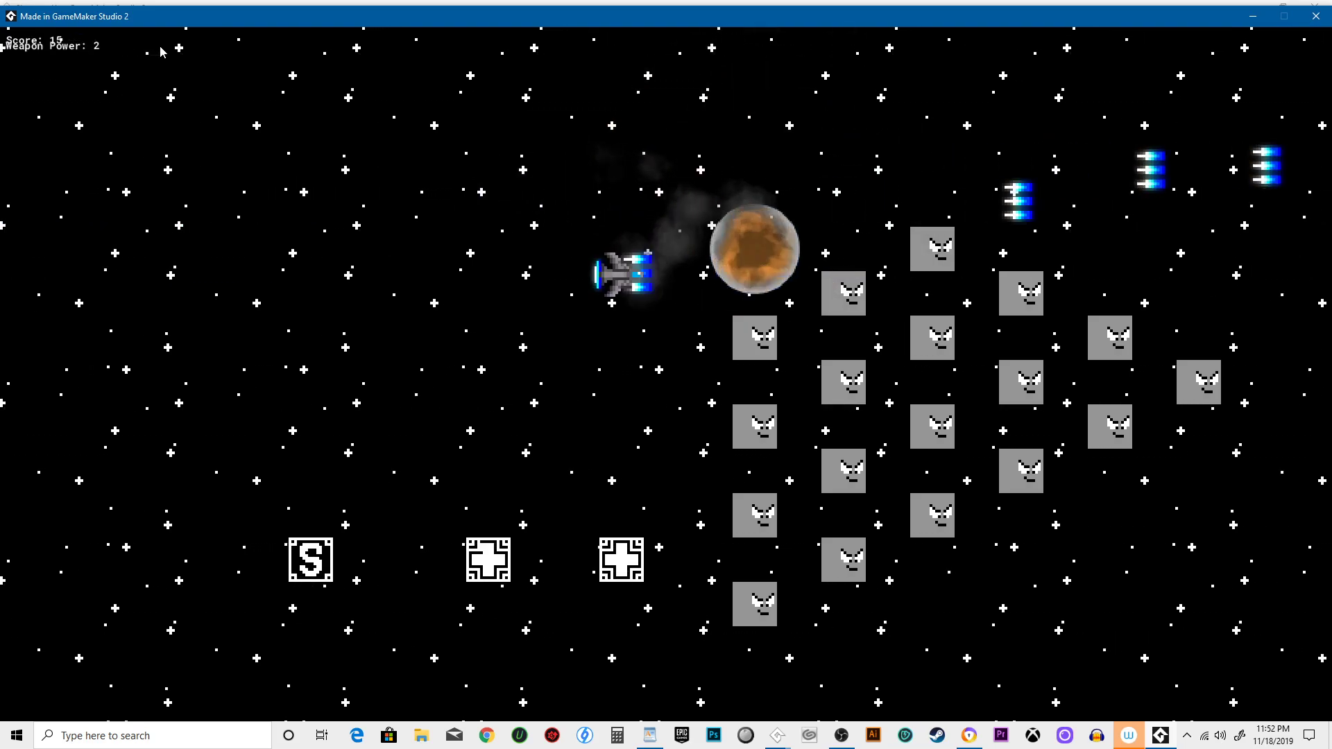
pyautogui.press('Left')
pyautogui.press('Down')
pyautogui.press('space')
pyautogui.press('Right')
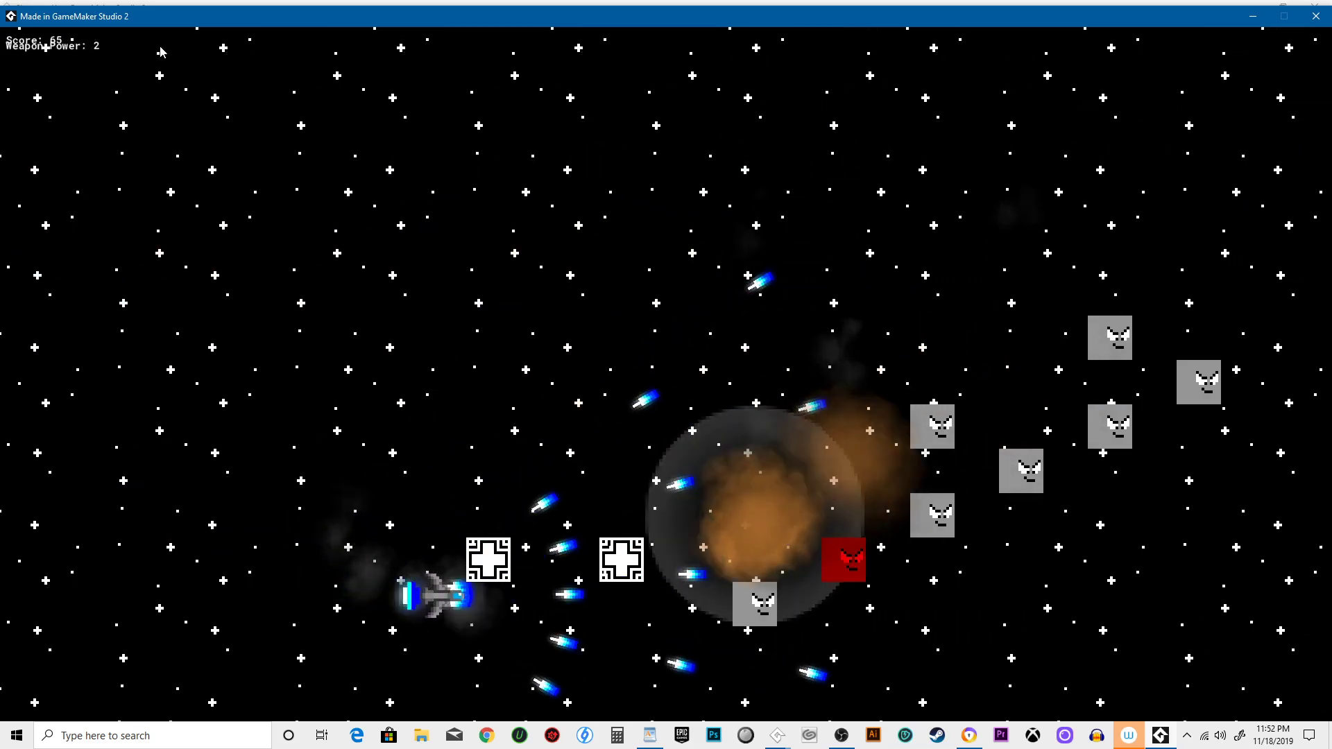
pyautogui.press('Right')
pyautogui.press('Up')
pyautogui.press('Left')
pyautogui.press('Up')
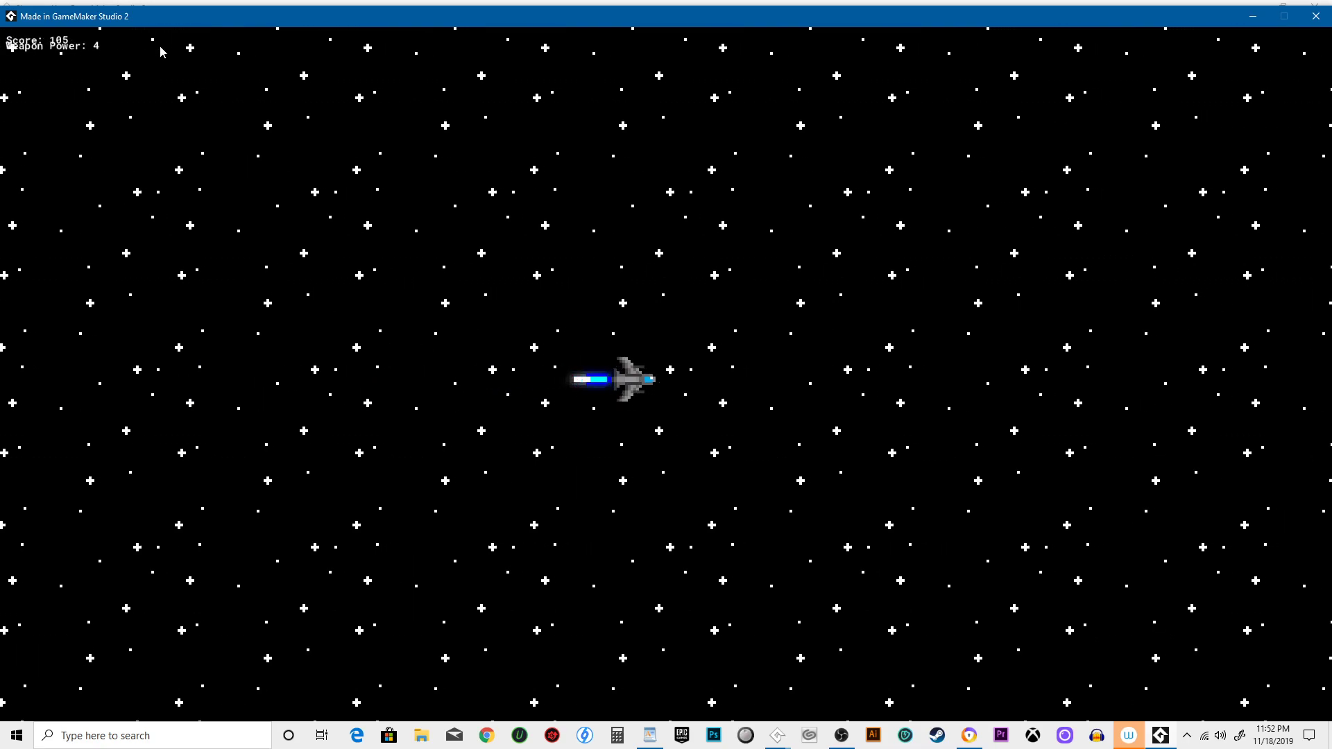
# Fly the ship left and right to watch the stars scroll, then quit the game.
pyautogui.press('Right')
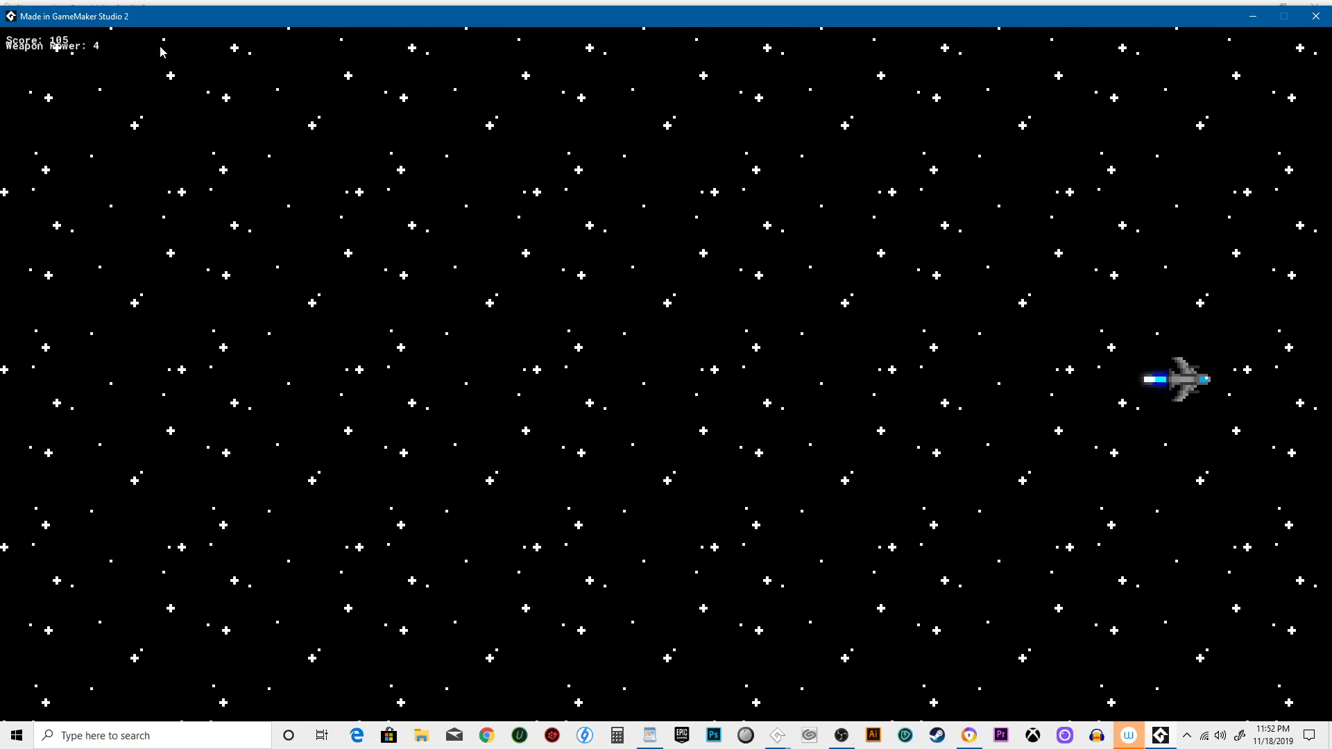
pyautogui.press('Left')
pyautogui.press('Left')
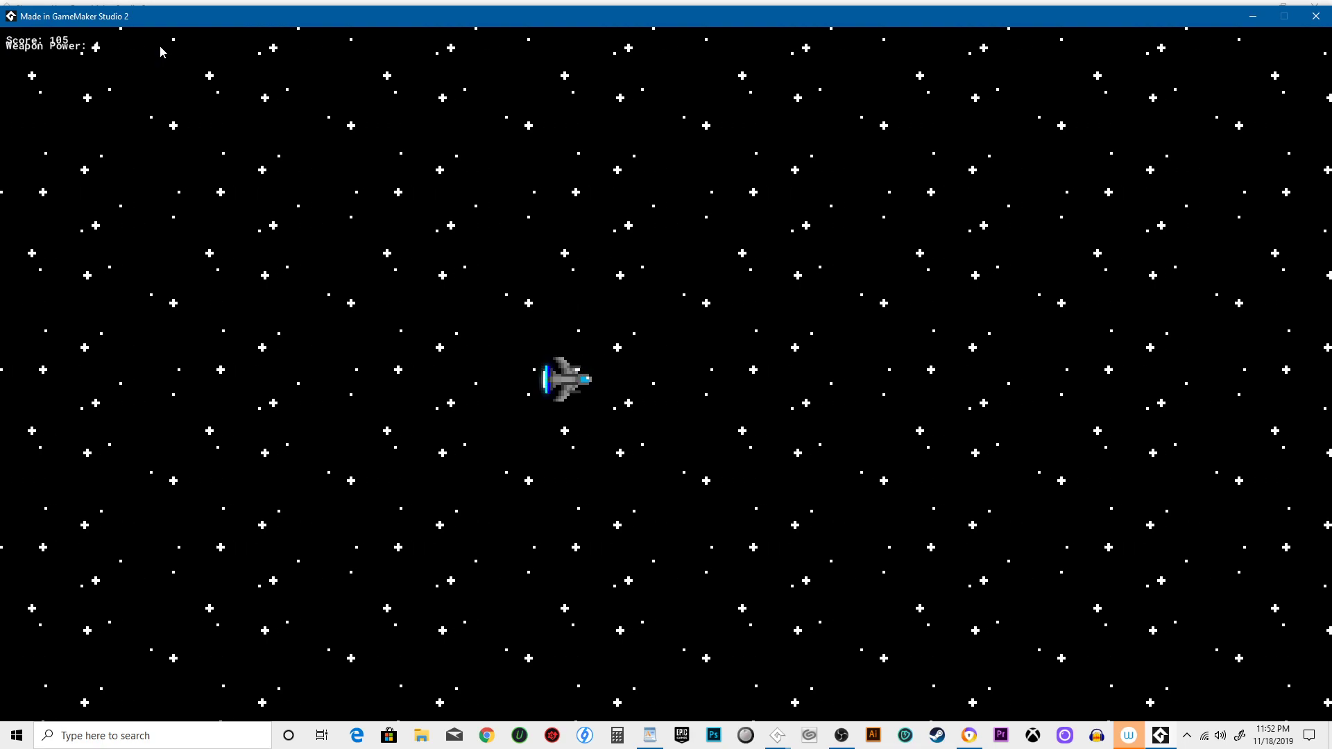
pyautogui.press('Right')
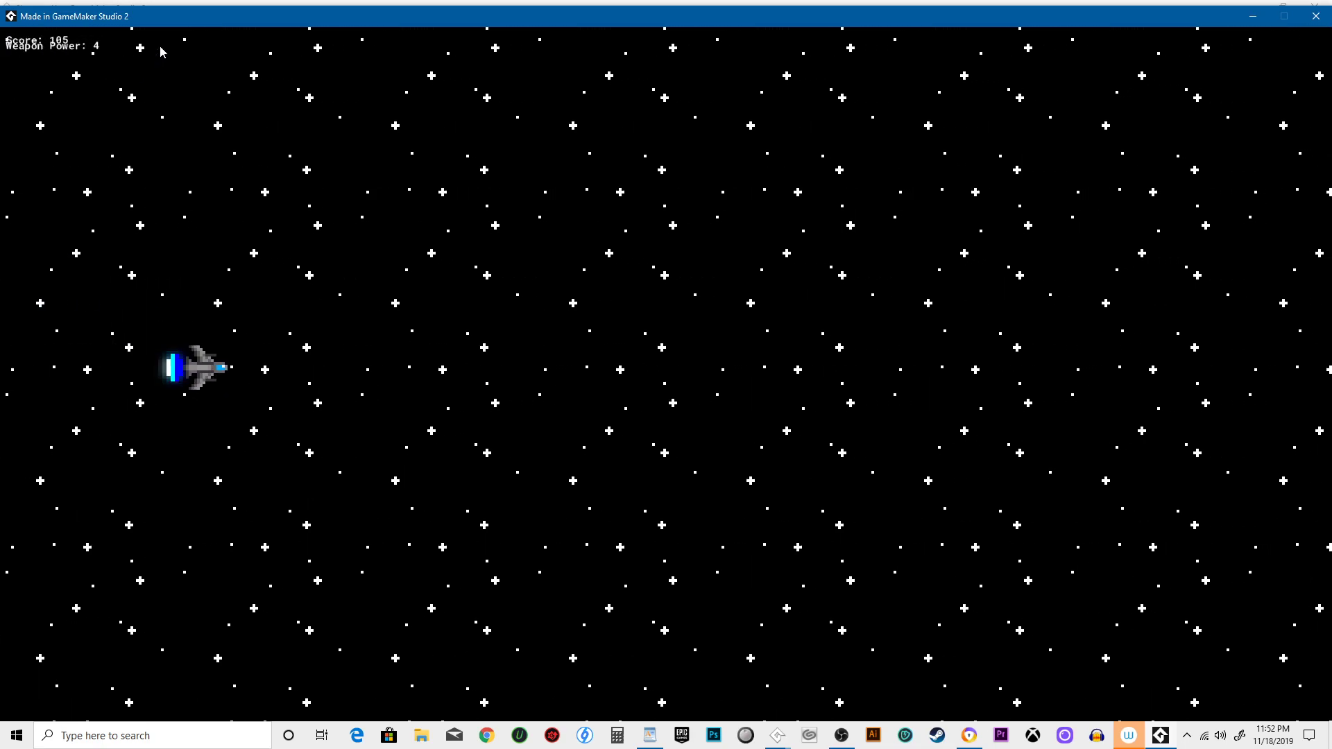
pyautogui.press('Left')
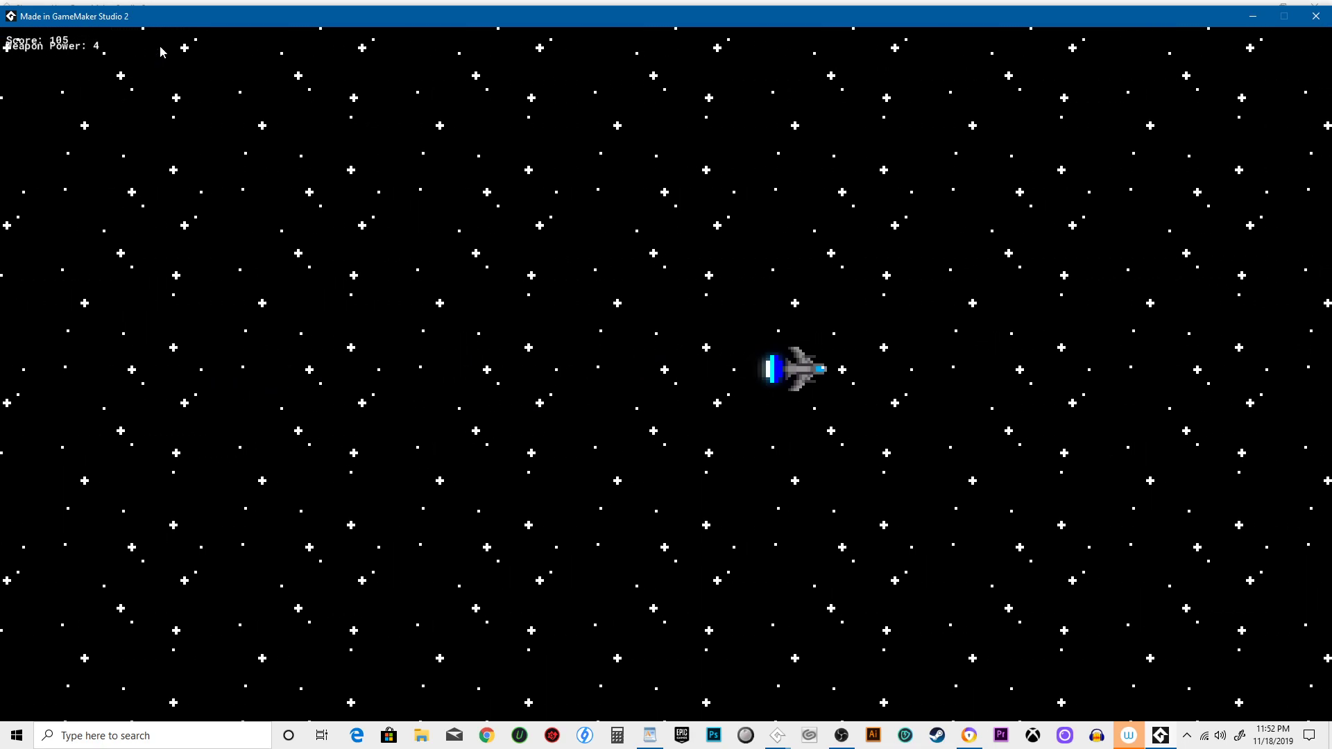
pyautogui.press('Up')
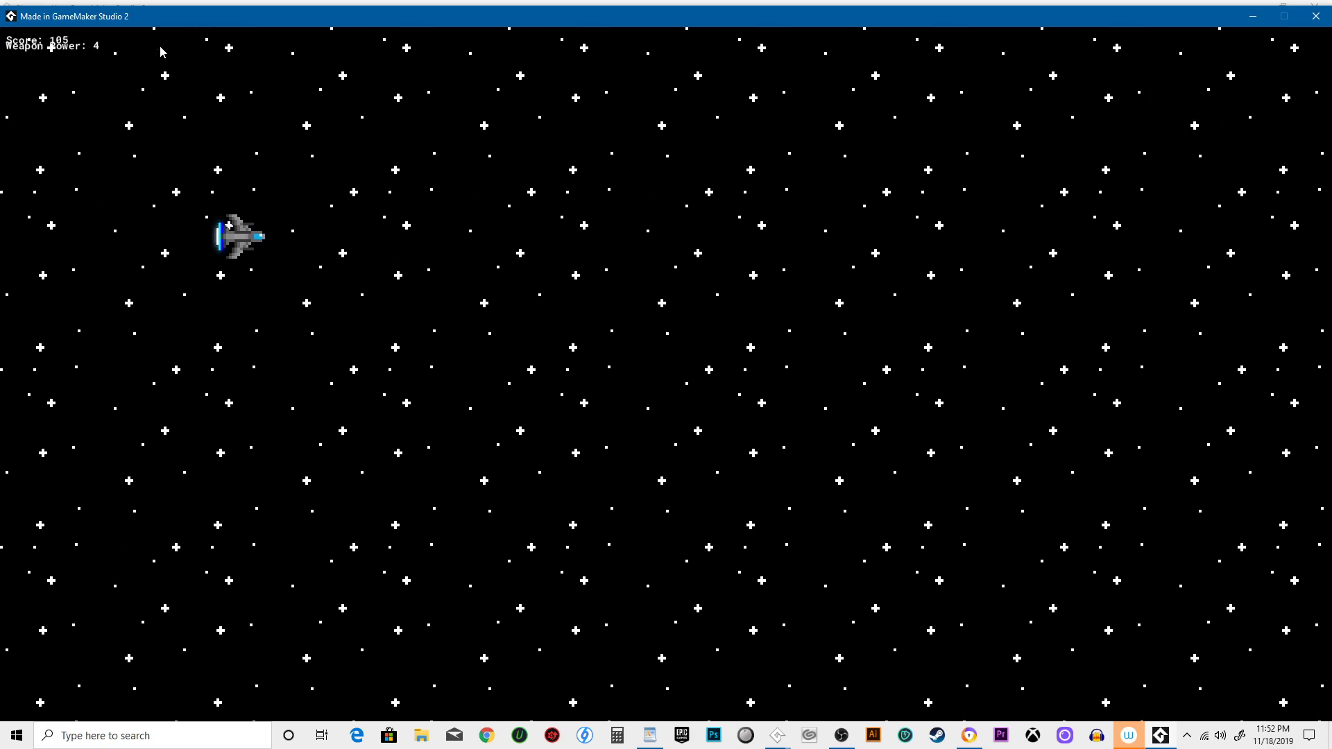
pyautogui.press('Escape')
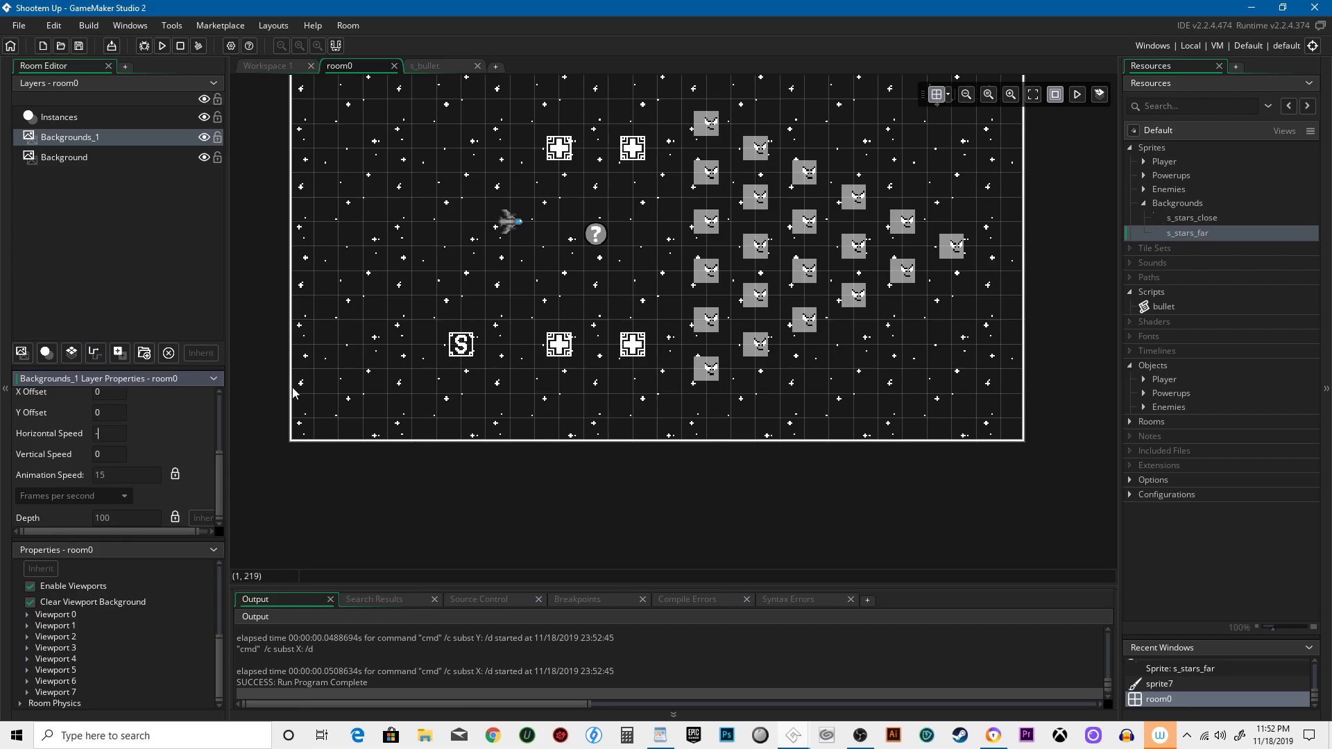
# Launch the game with Backgrounds_1 at -1.75 speed and fly around shooting enemies.
pyautogui.click(163, 46)
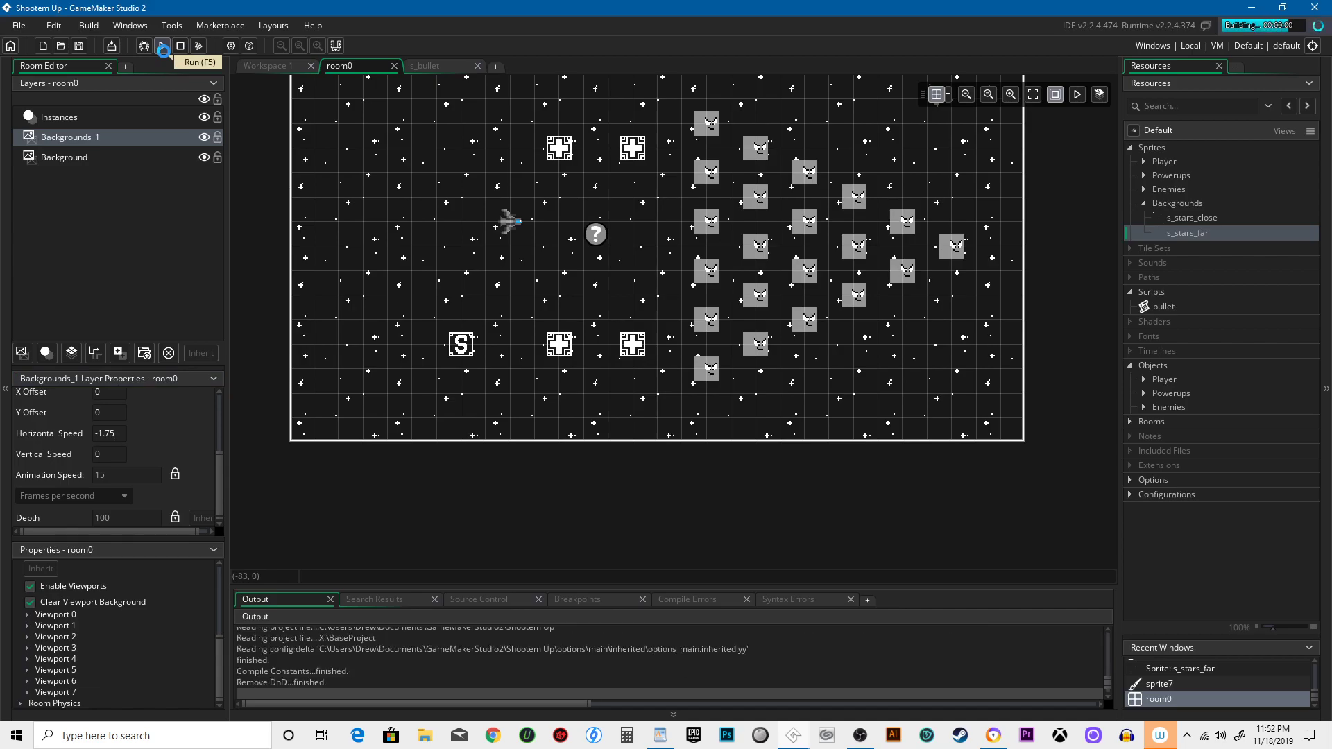
pyautogui.press('Right')
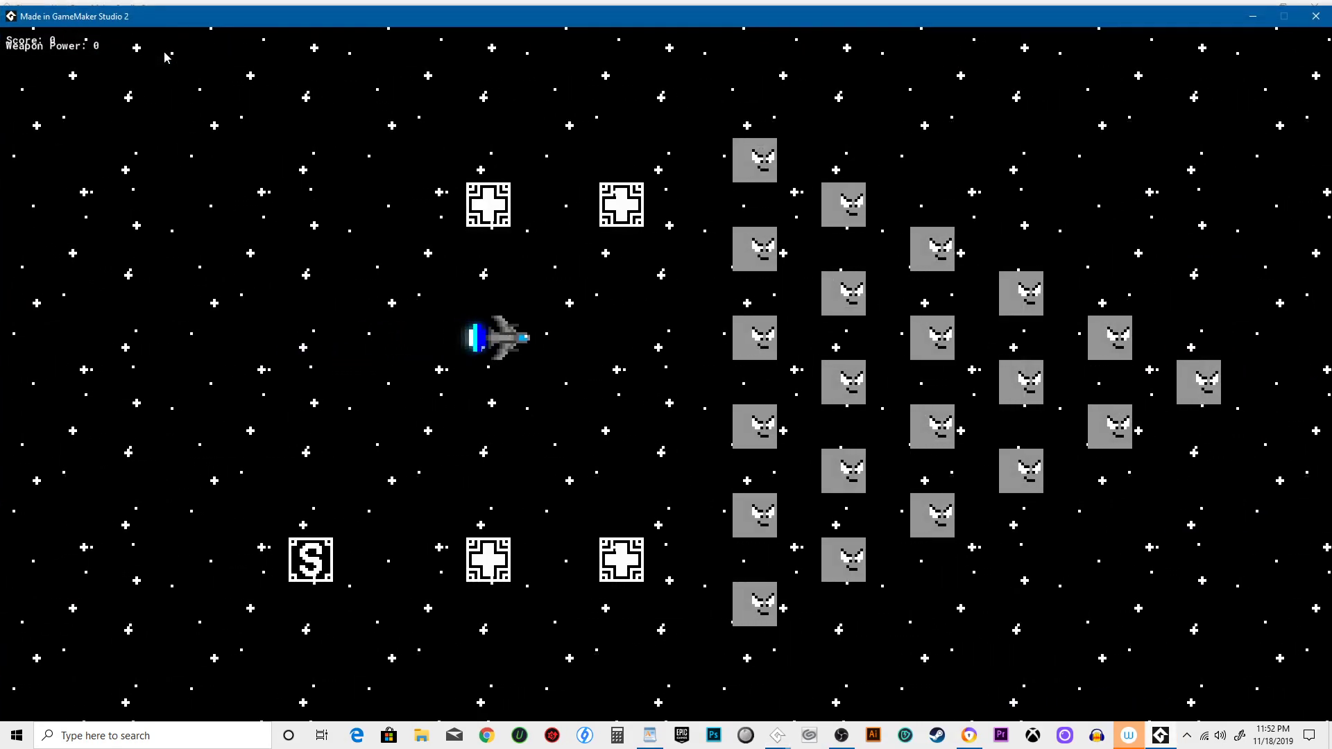
pyautogui.press('Left')
pyautogui.press('Left')
pyautogui.press('Up')
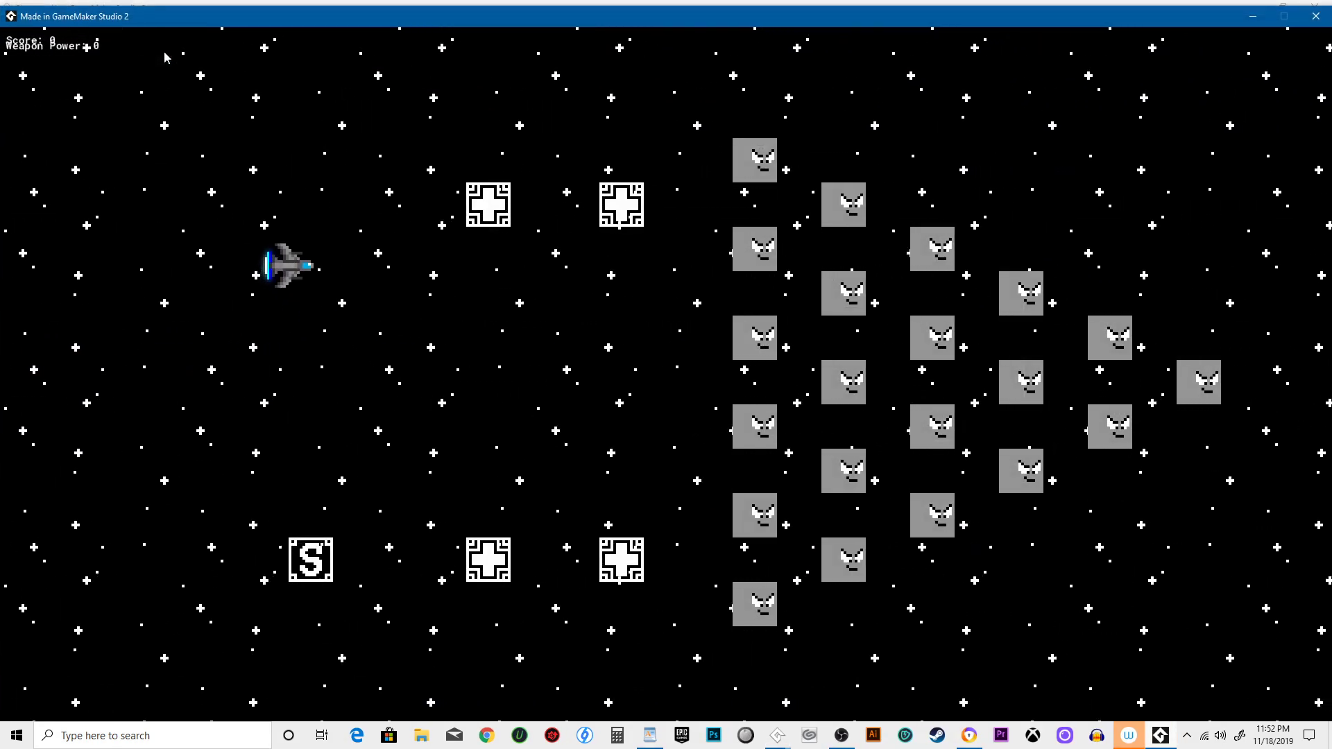
pyautogui.press('space')
pyautogui.press('Down')
pyautogui.press('Right')
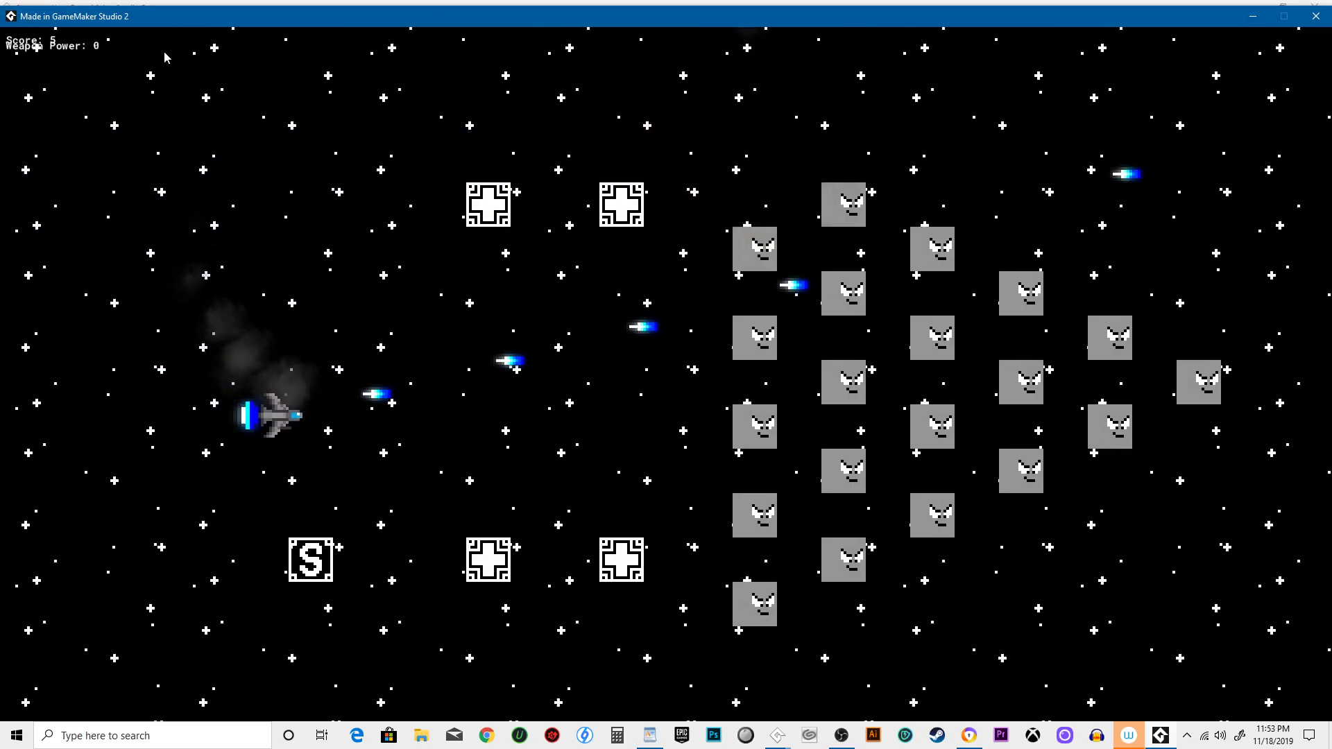
pyautogui.press('Up')
pyautogui.press('Right')
pyautogui.press('Up')
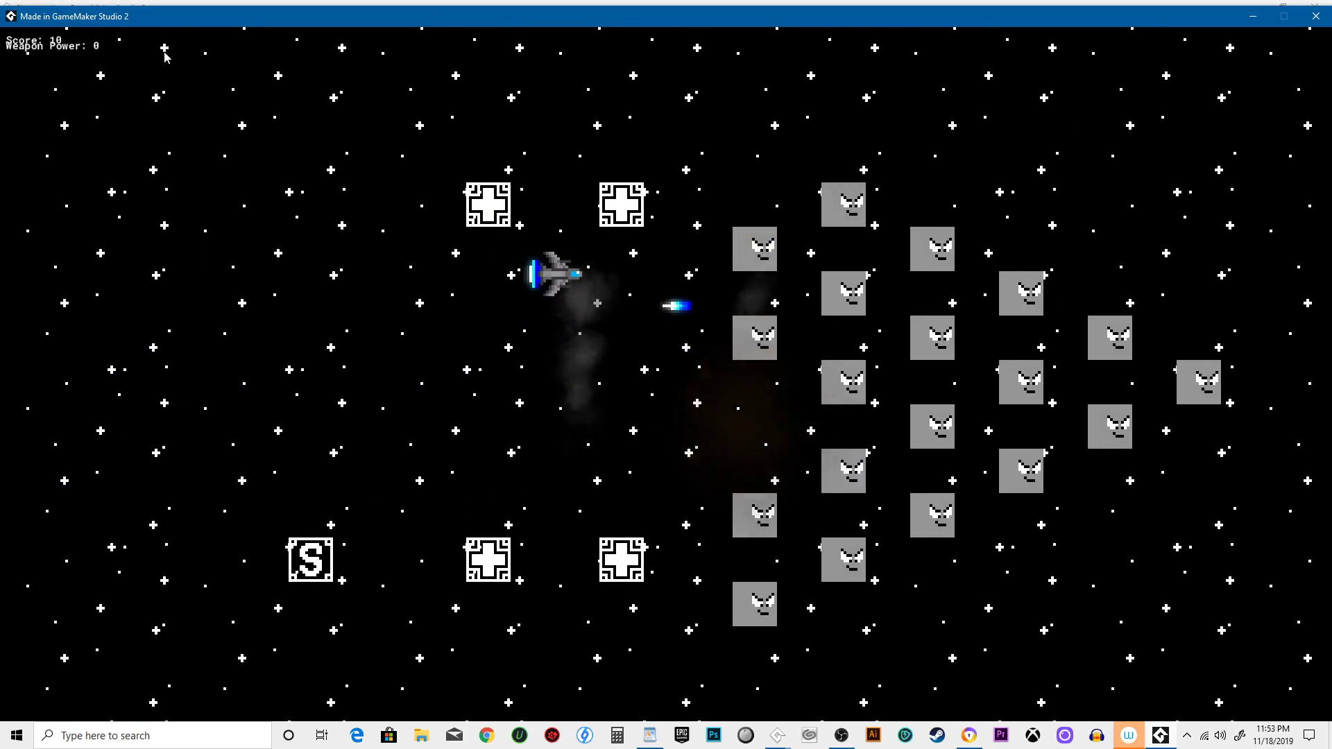
pyautogui.press('Left')
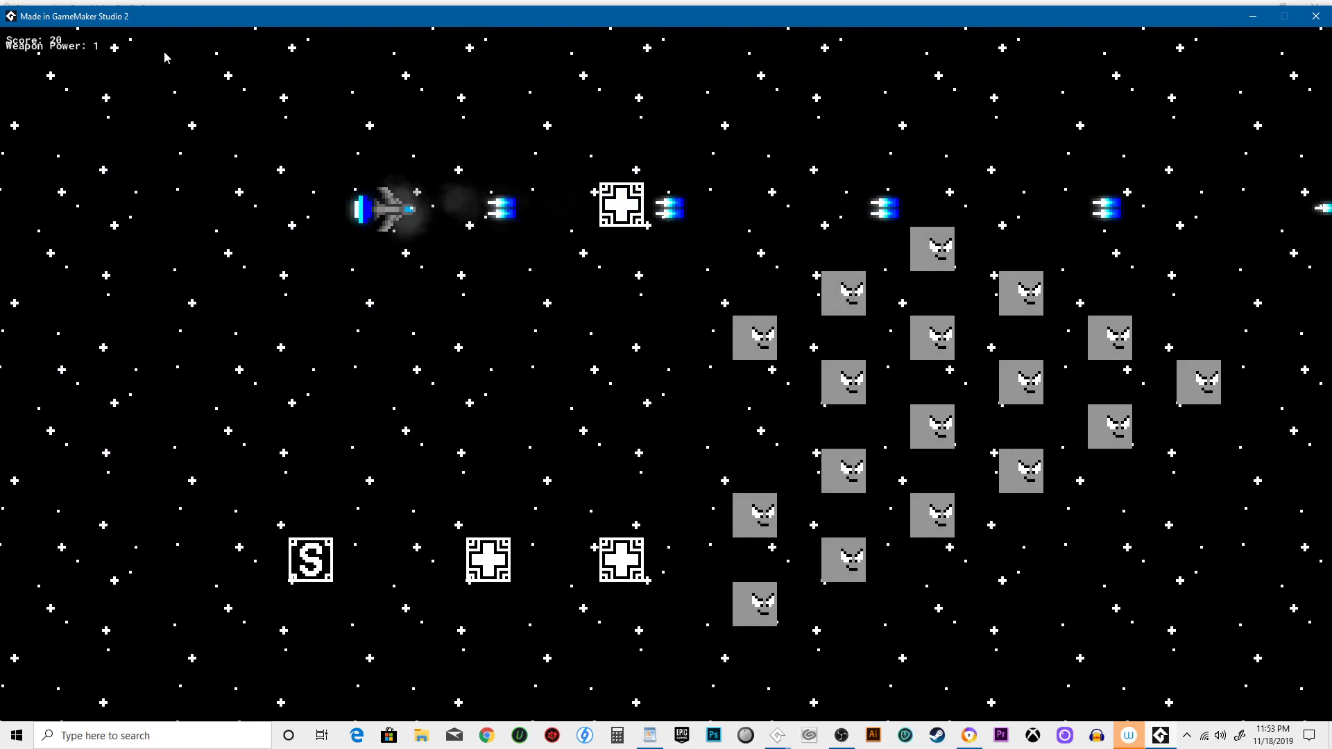
# Keep flying and firing, building Weapon Power to 4 and the score to 105.
pyautogui.press('Down')
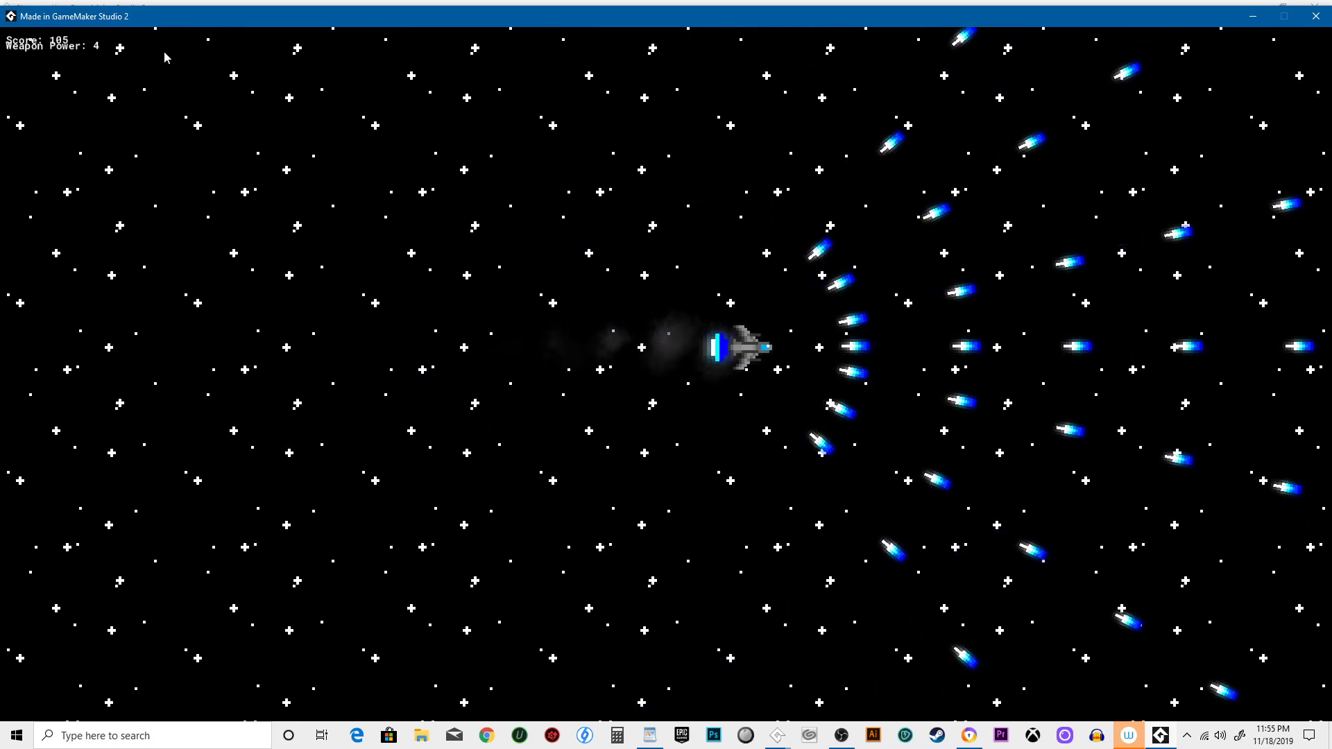
# Weave the ship through the scrolling stars while firing wide spreads at Score 105.
pyautogui.press('Right')
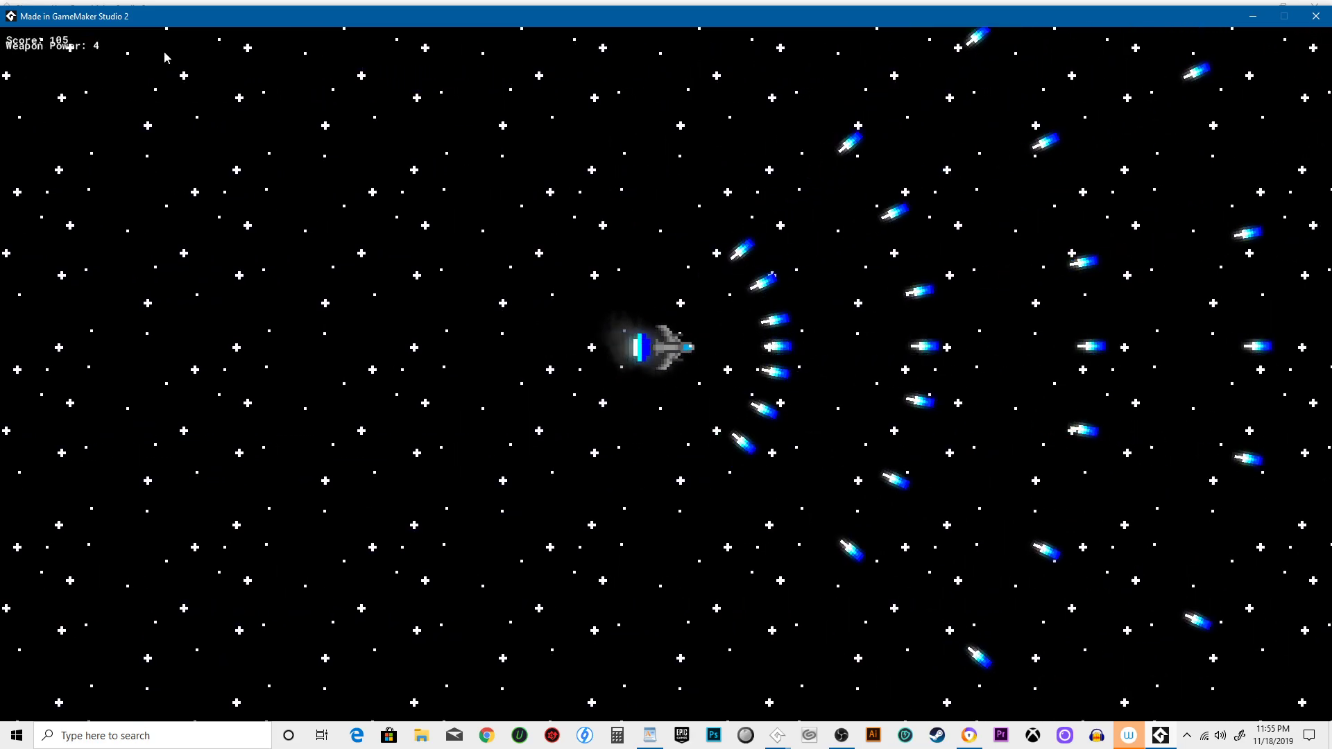
pyautogui.press('Left')
pyautogui.press('Up')
pyautogui.press('Left')
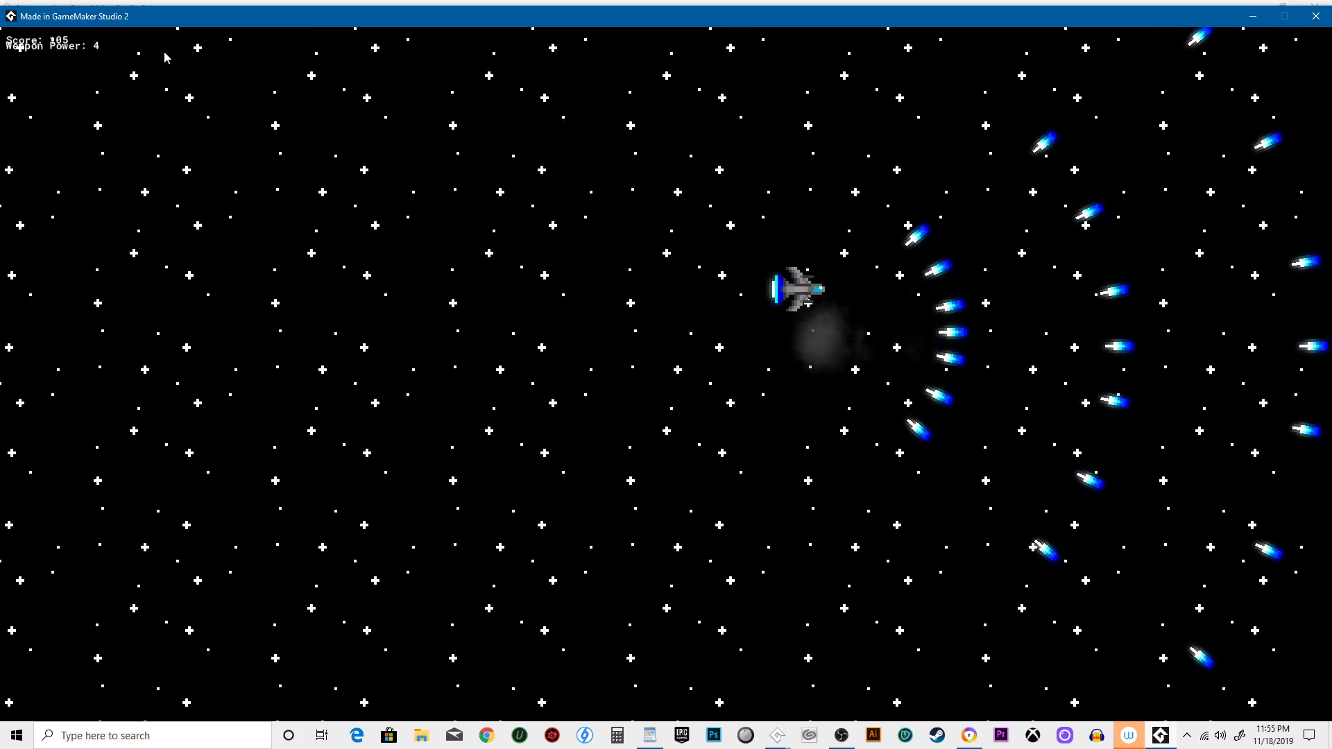
pyautogui.press('Down')
pyautogui.press('Up')
pyautogui.press('Right')
pyautogui.press('Right')
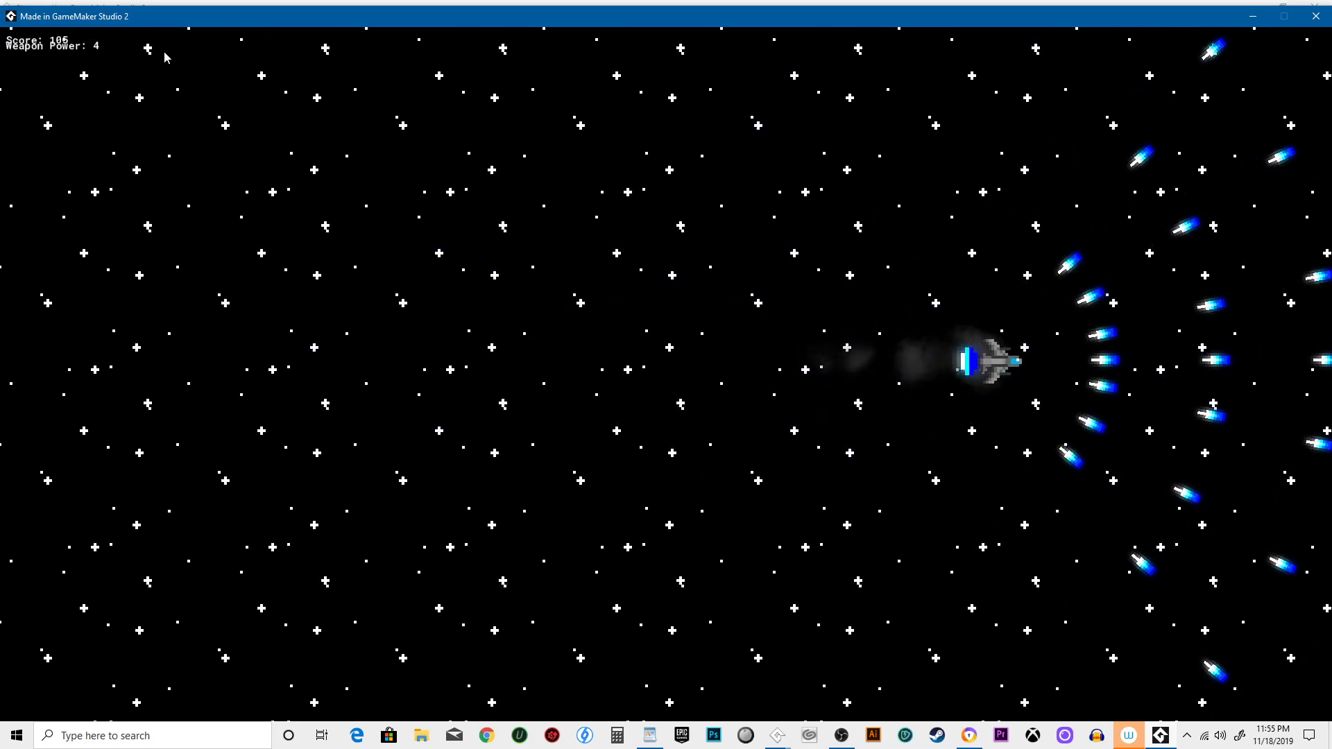
pyautogui.press('Left')
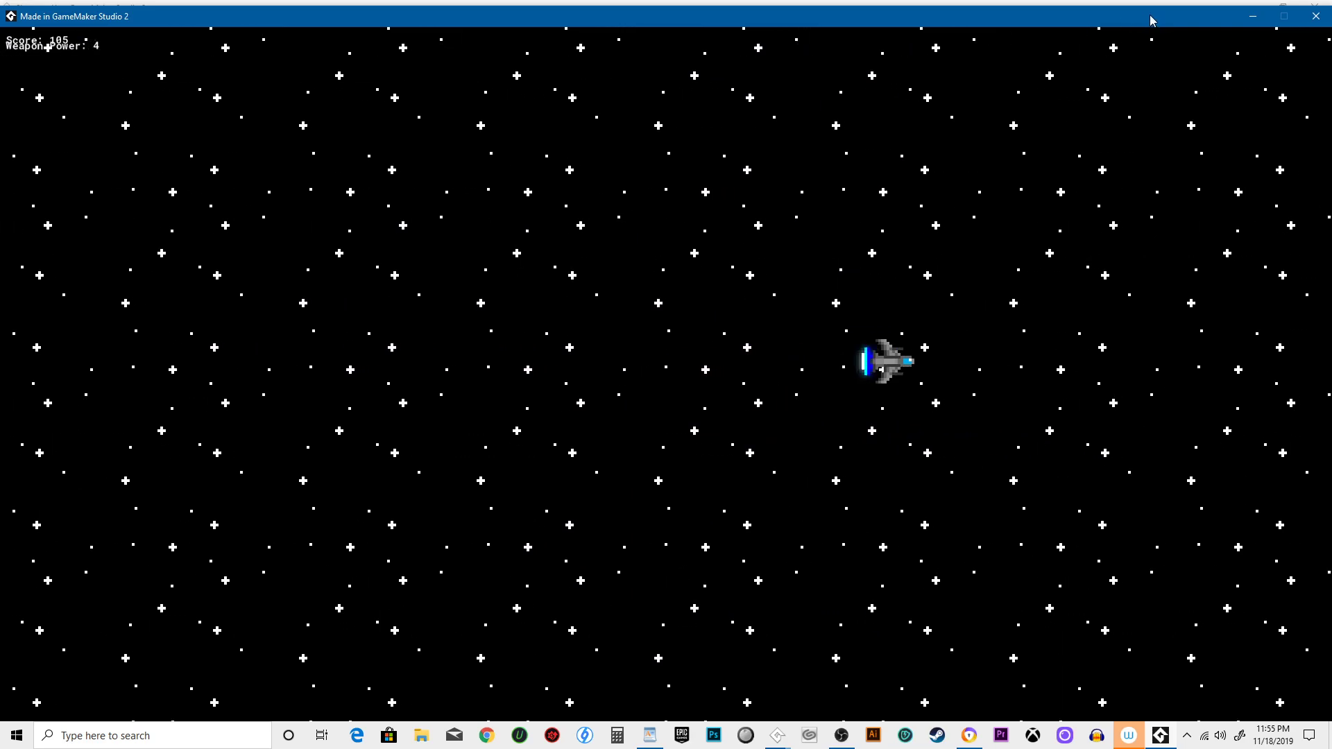
# Close the game window and save the Shootem Up project.
pyautogui.click(1317, 17)
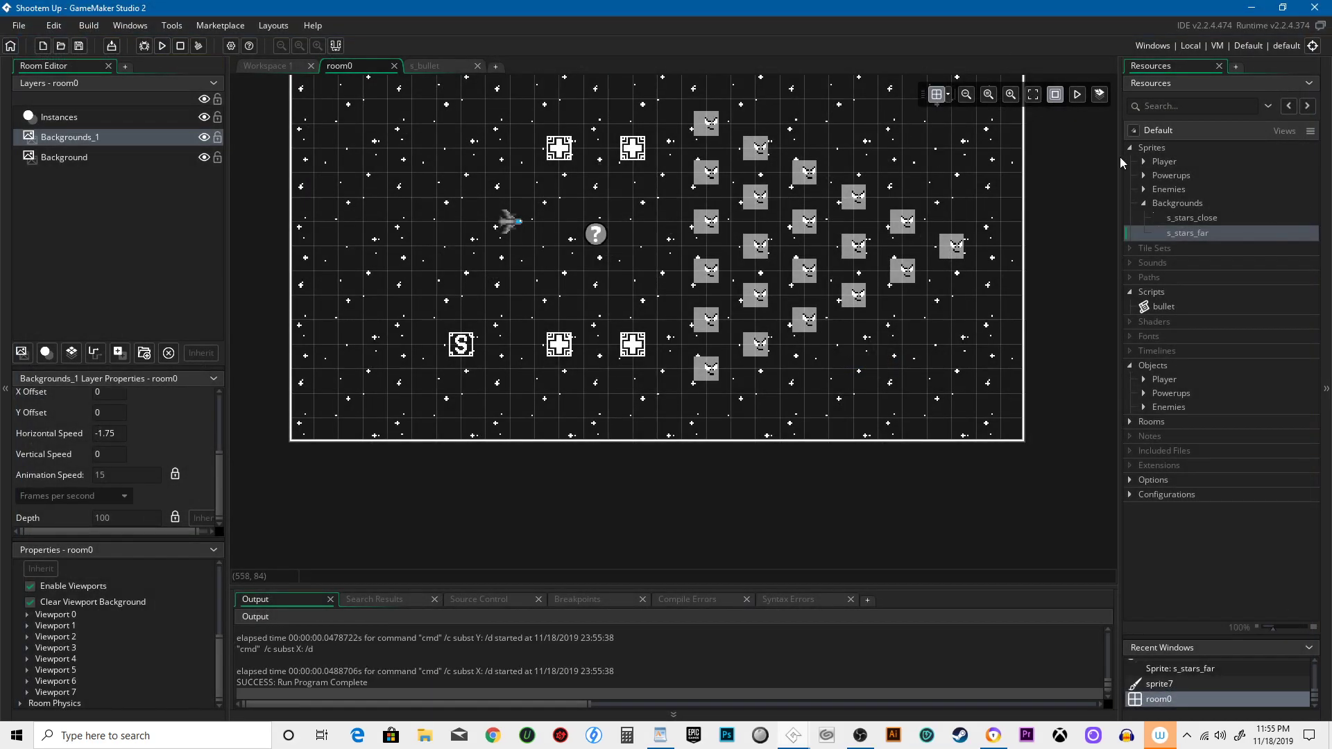
pyautogui.click(79, 46)
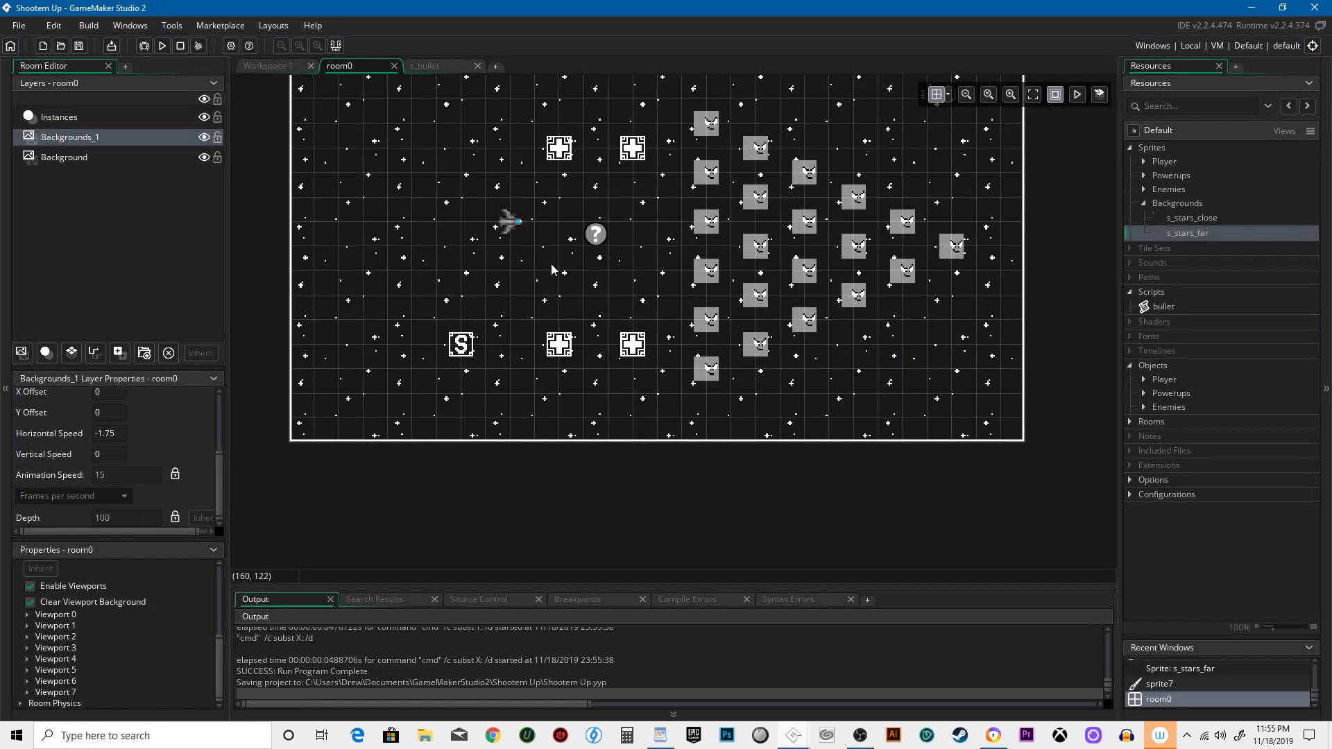